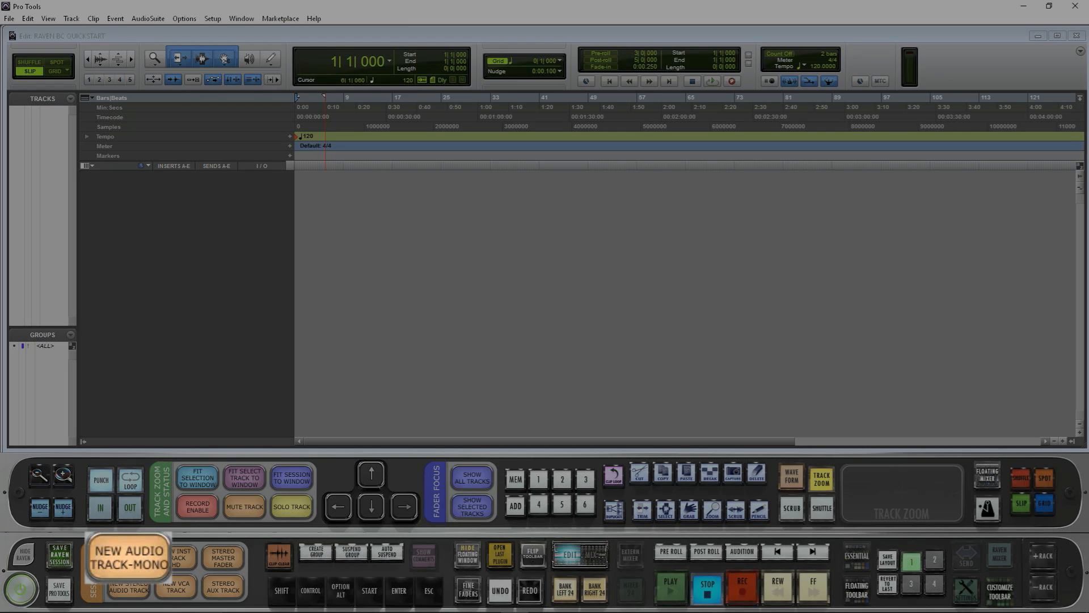
Create eight new mono audio tracks with samples as the timebase
key("ctrl+shift+n")
key("ctrl+shift+n")
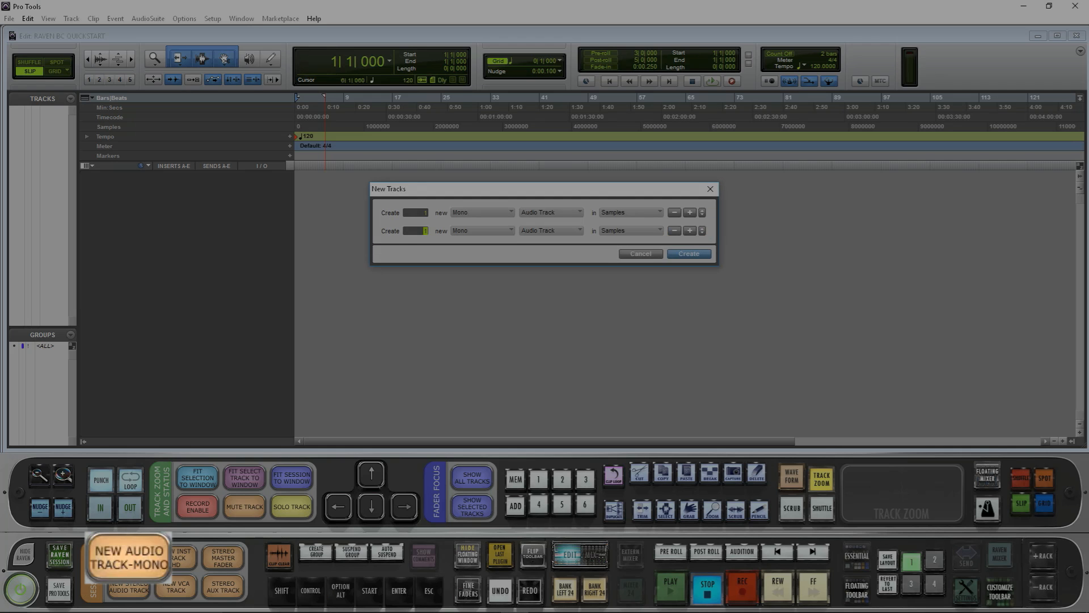
key("ctrl+shift+n")
key("ctrl+shift+n")
key("ctrl+shift+n")
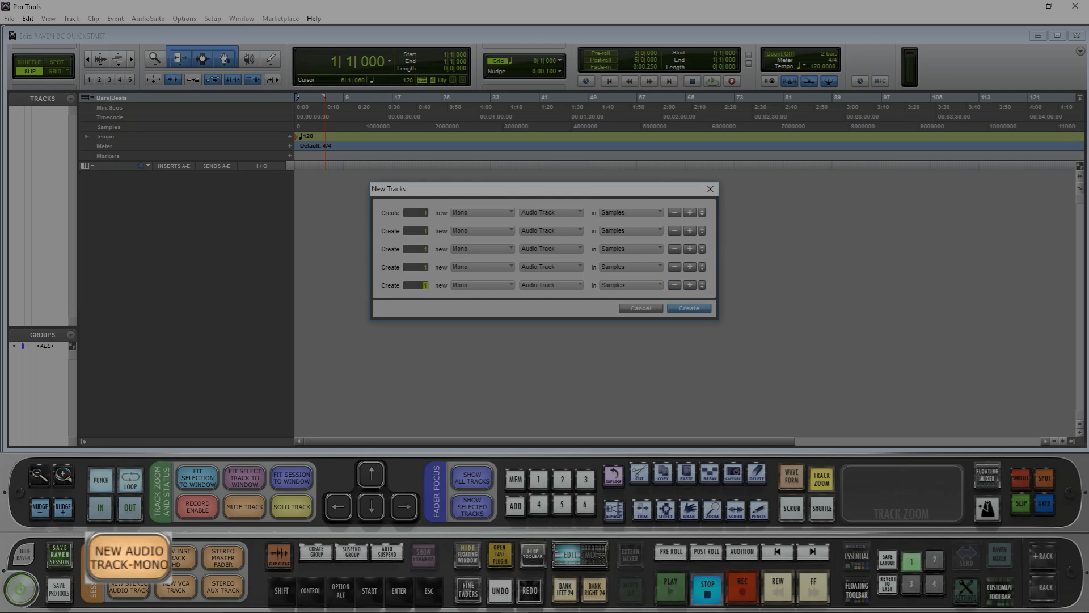
key("ctrl+shift+n")
key("ctrl+shift+n")
key("ctrl+shift+n")
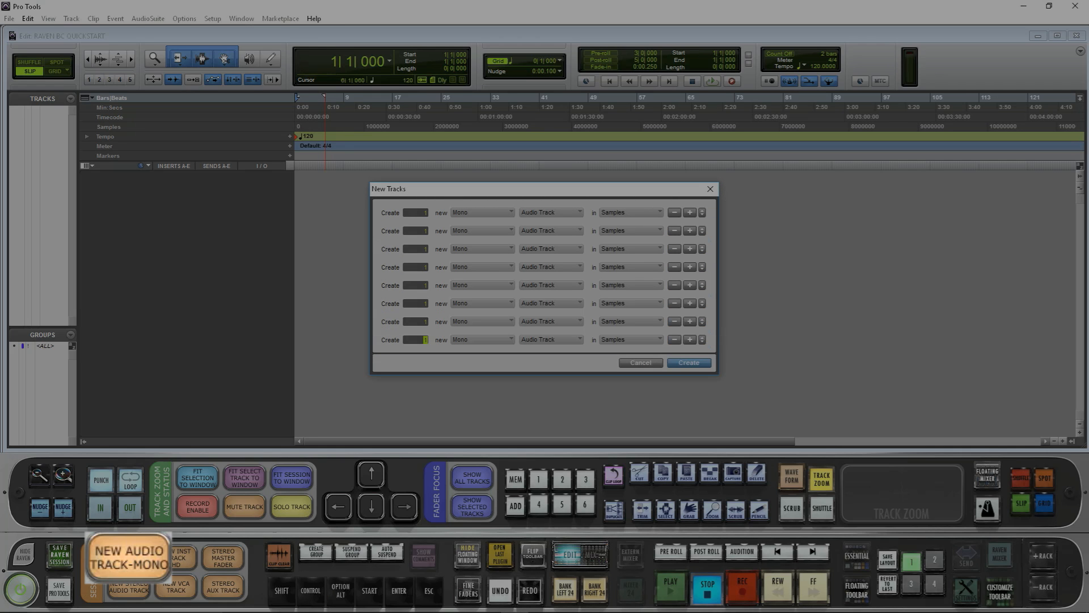
key("Return")
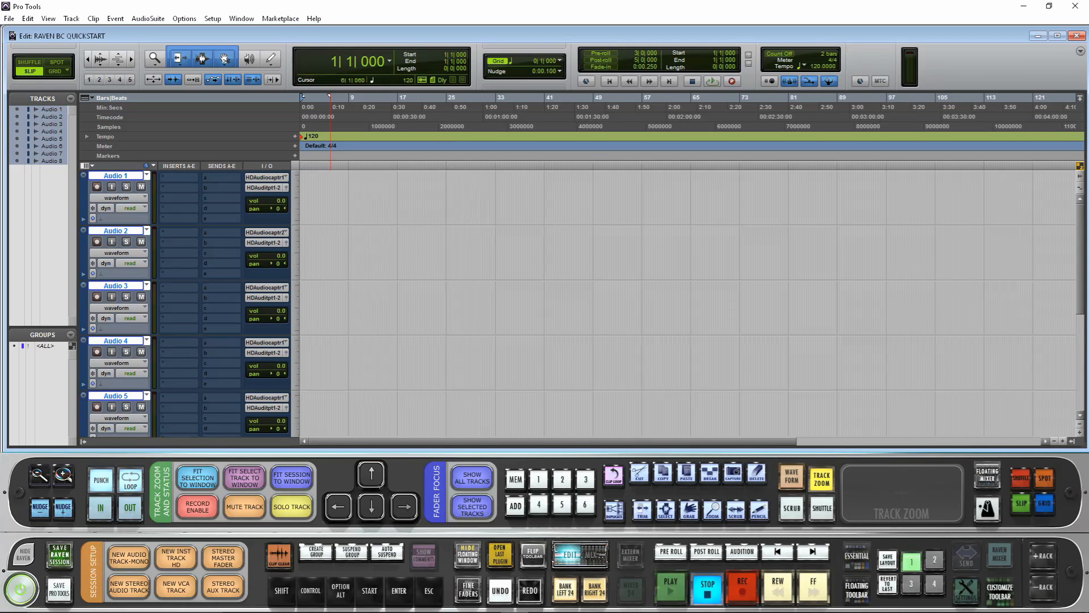
Batch-rename the eight audio tracks as lead vocal 1 through lead vocal 8
double_click(115, 176)
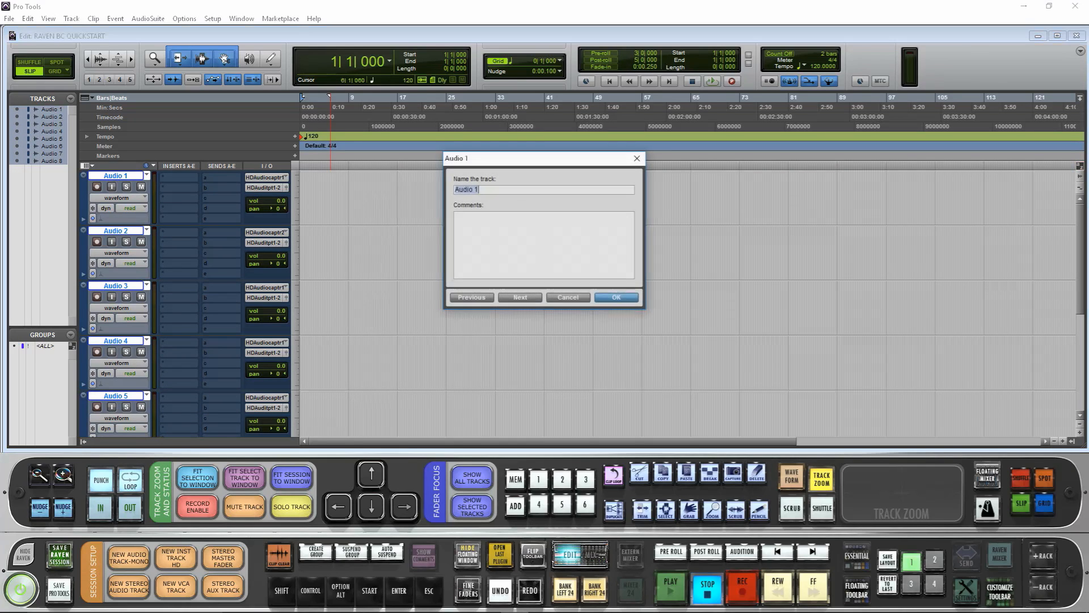
left_click(455, 189)
left_click(856, 590)
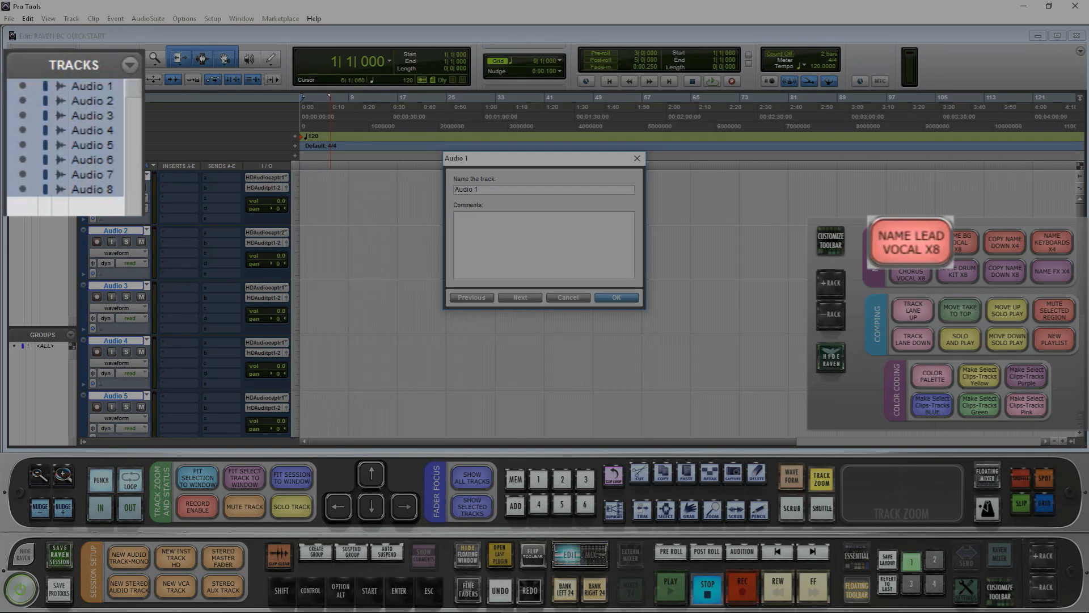
left_click(911, 242)
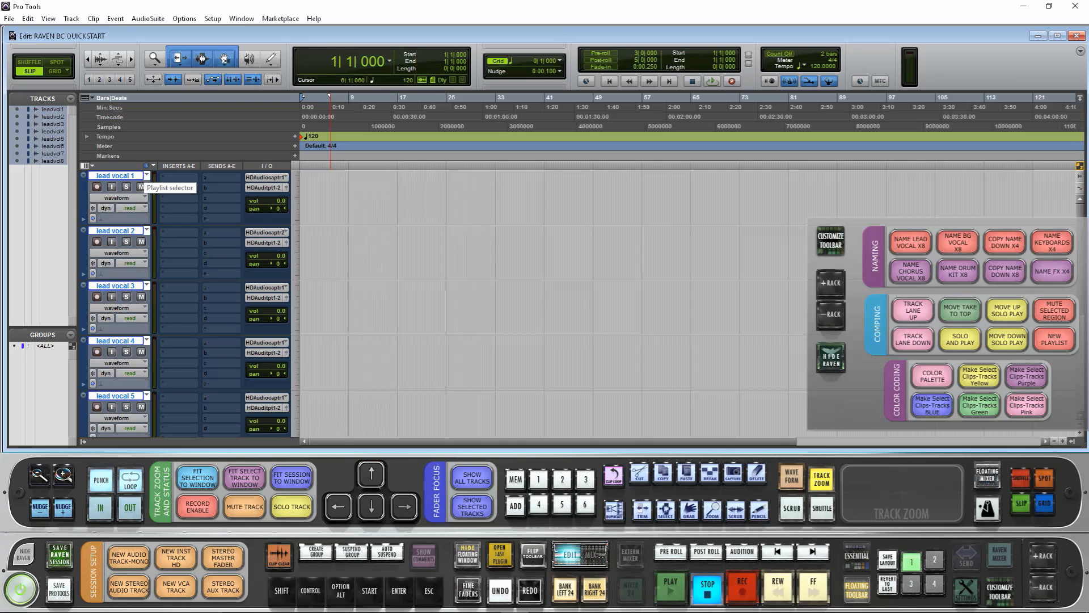
Rename the first track ORCHESTRA and copy the name down with numbering across all eight tracks
double_click(116, 176)
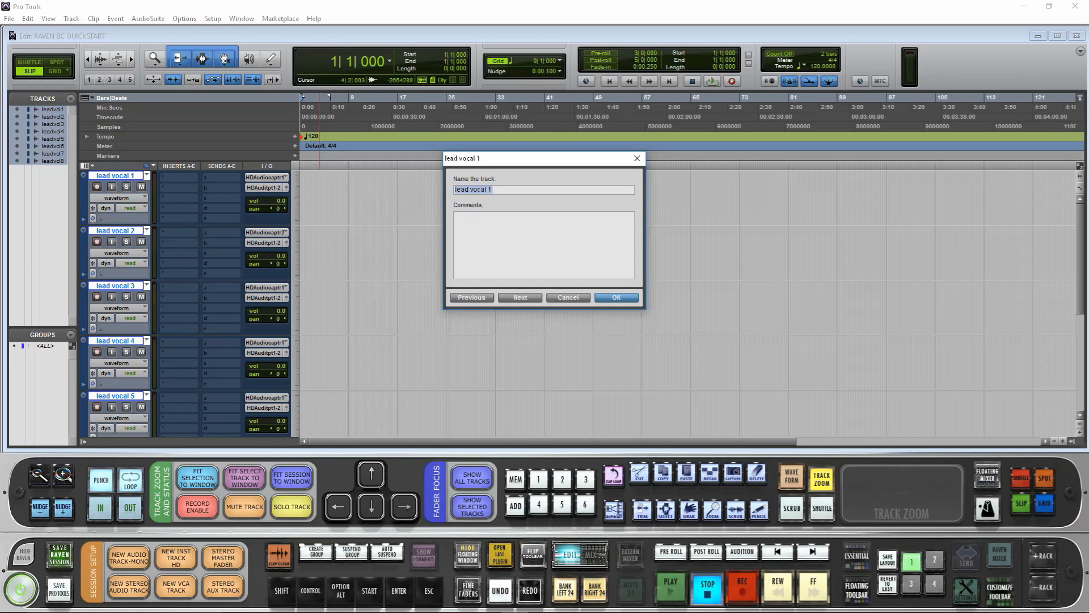
left_click(857, 589)
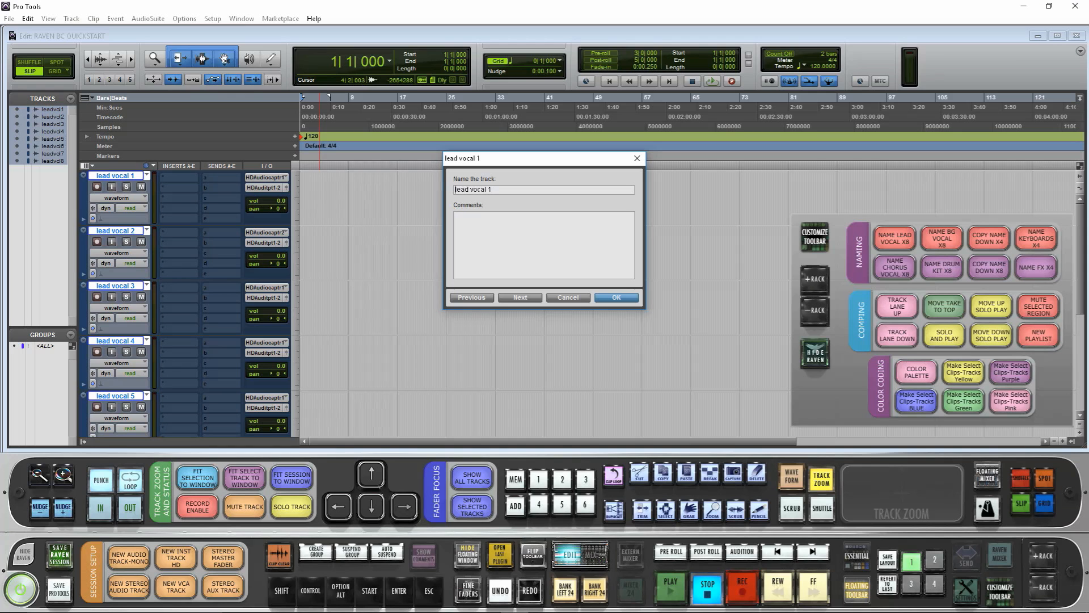
type("ORCHESTRA")
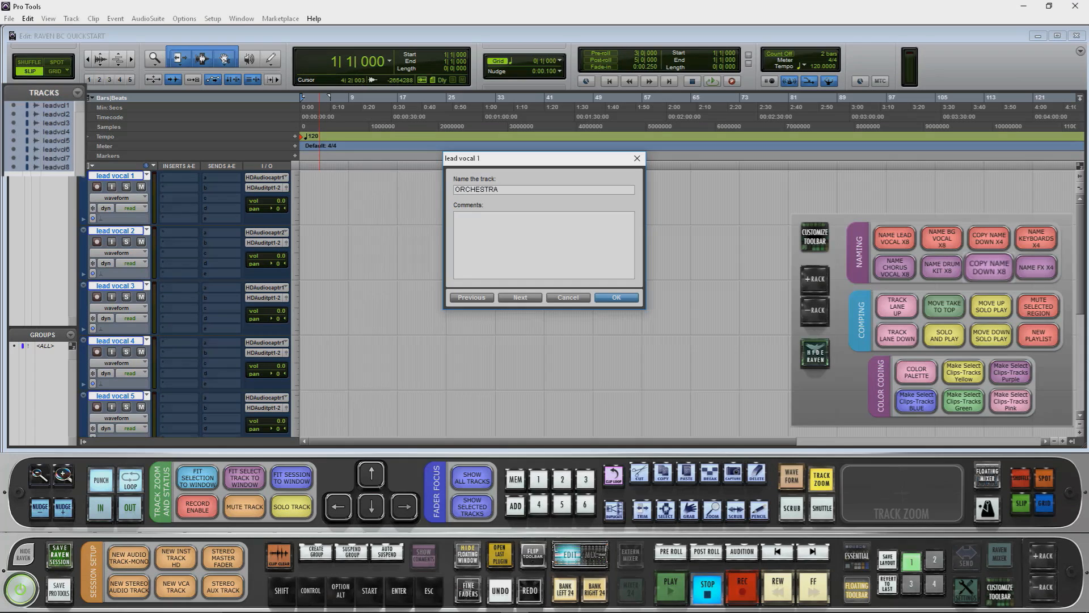
left_click(989, 266)
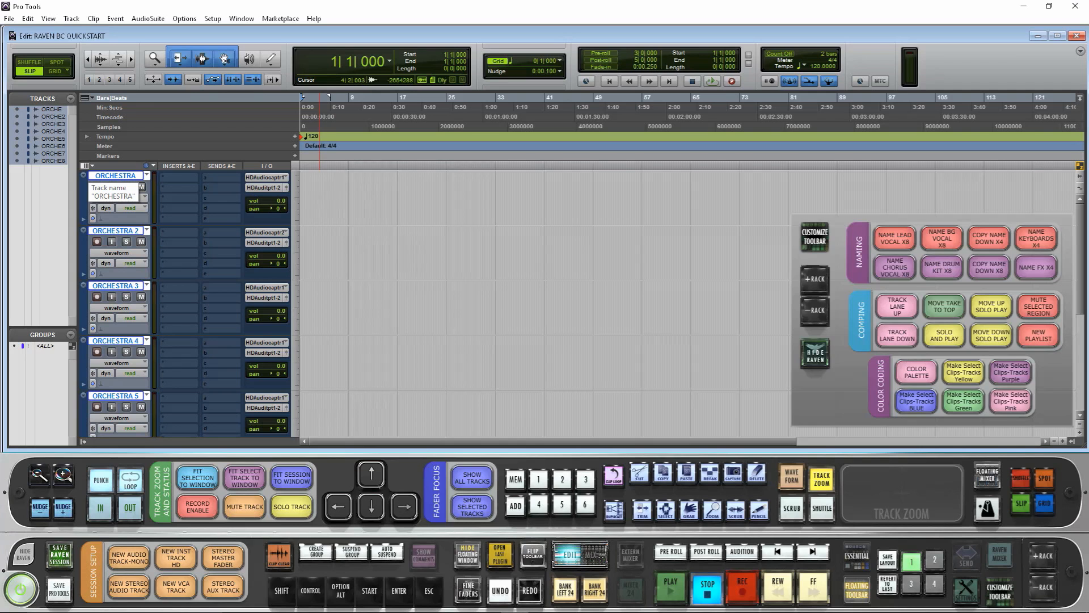
Switch to the mixer and add the default EQ, Channel Strip, to insert 1 of the ORCHESTRA 4, 5 and 6 tracks
left_click(580, 555)
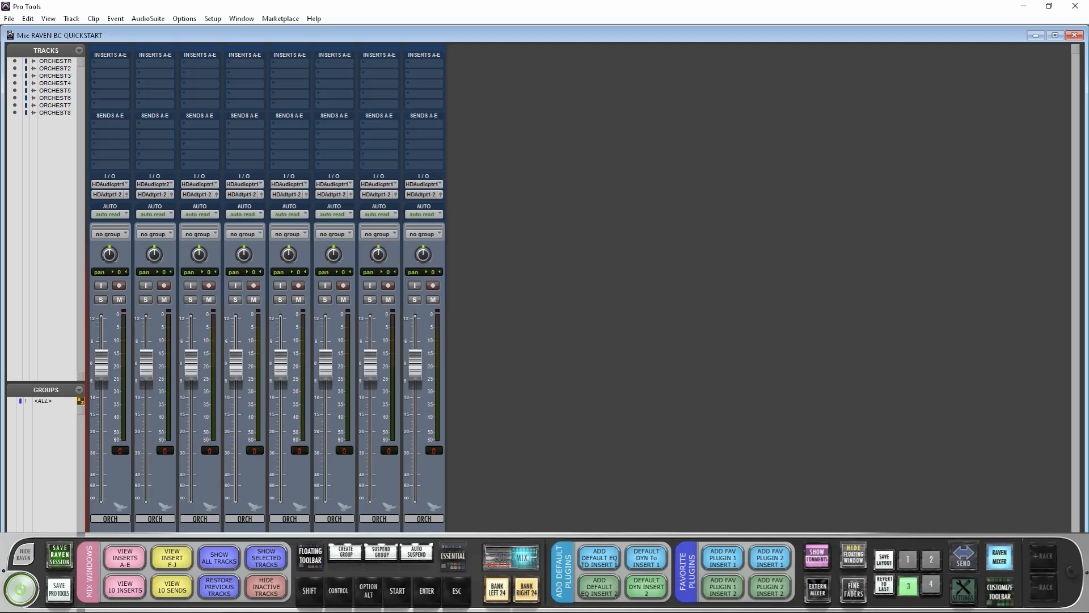
left_click(245, 518)
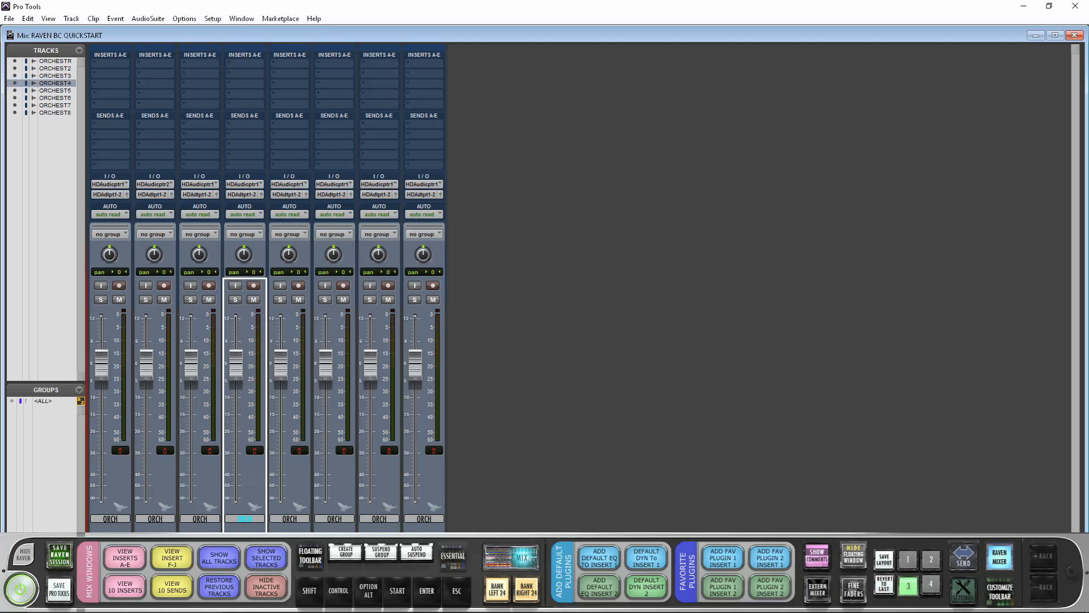
left_click(339, 591)
left_click(290, 519)
left_click(334, 519)
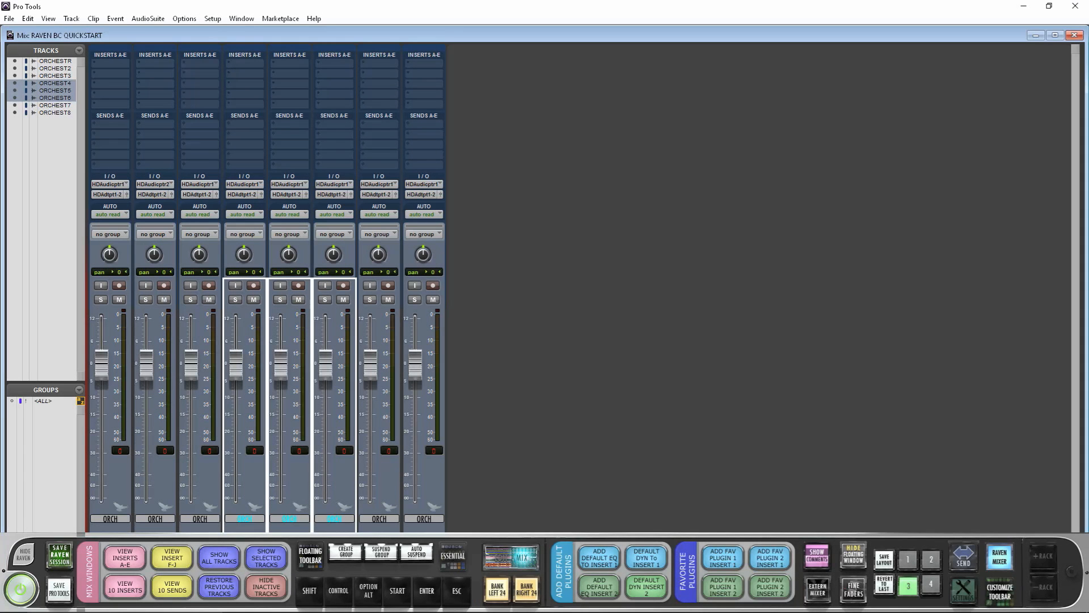
left_click(599, 558)
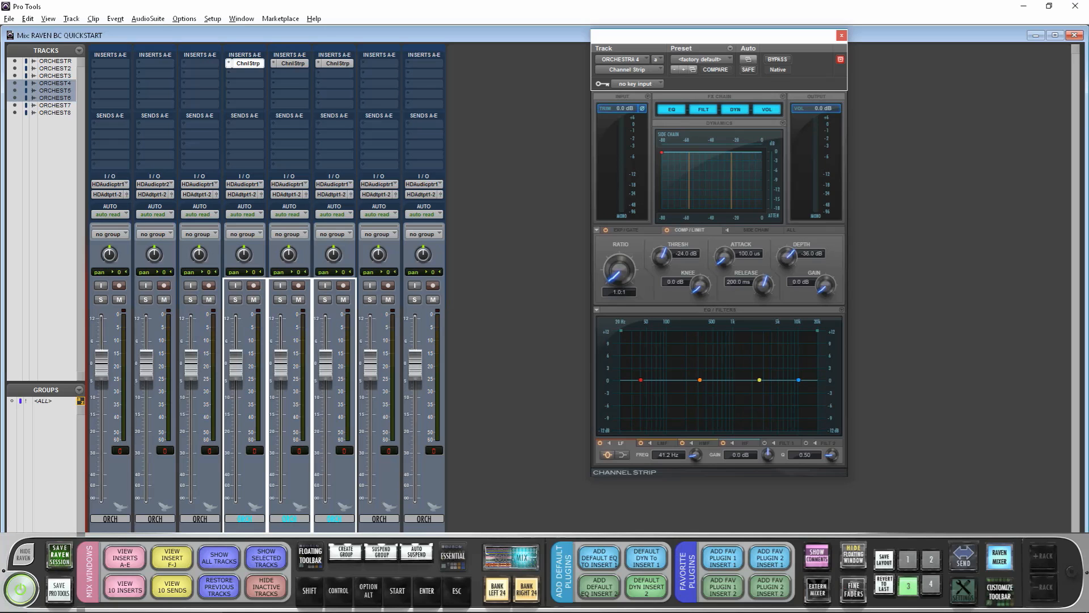
Toggle the floating Channel Strip plug-in window between hidden and shown
left_click(248, 64)
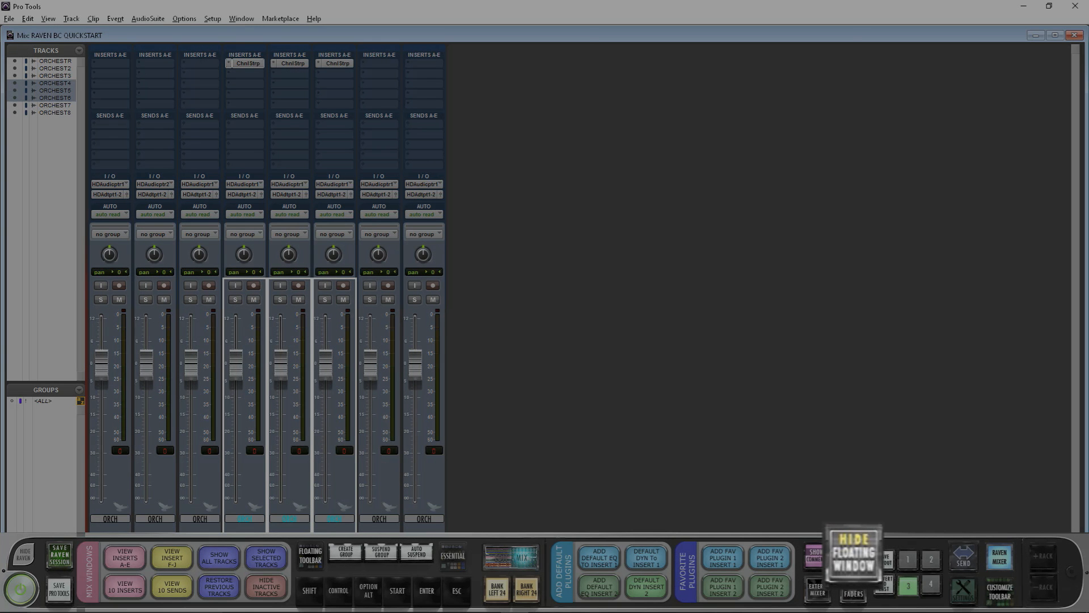
left_click(853, 555)
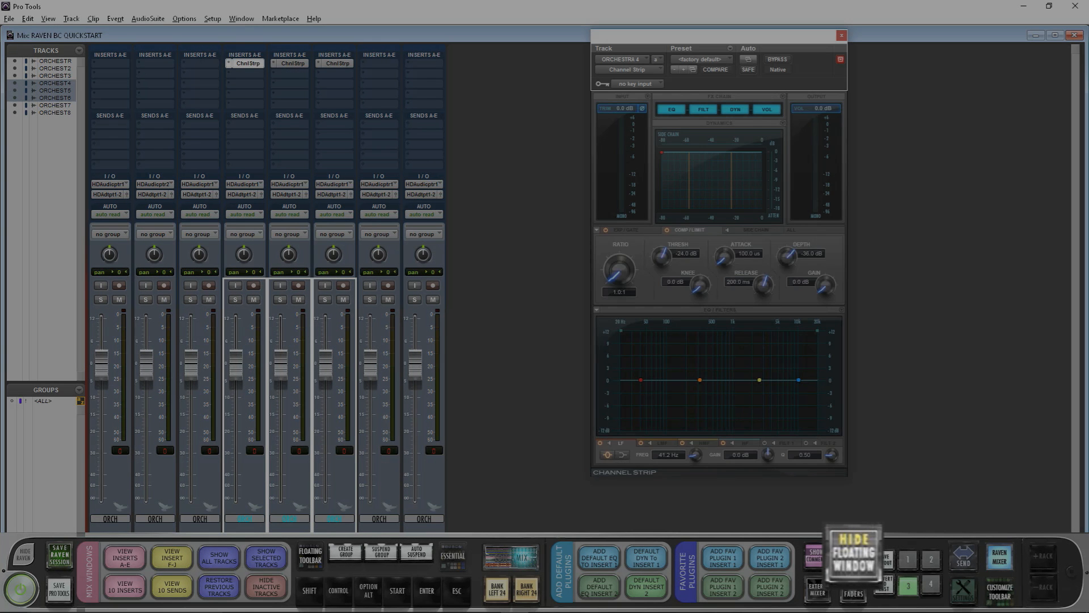
left_click(853, 555)
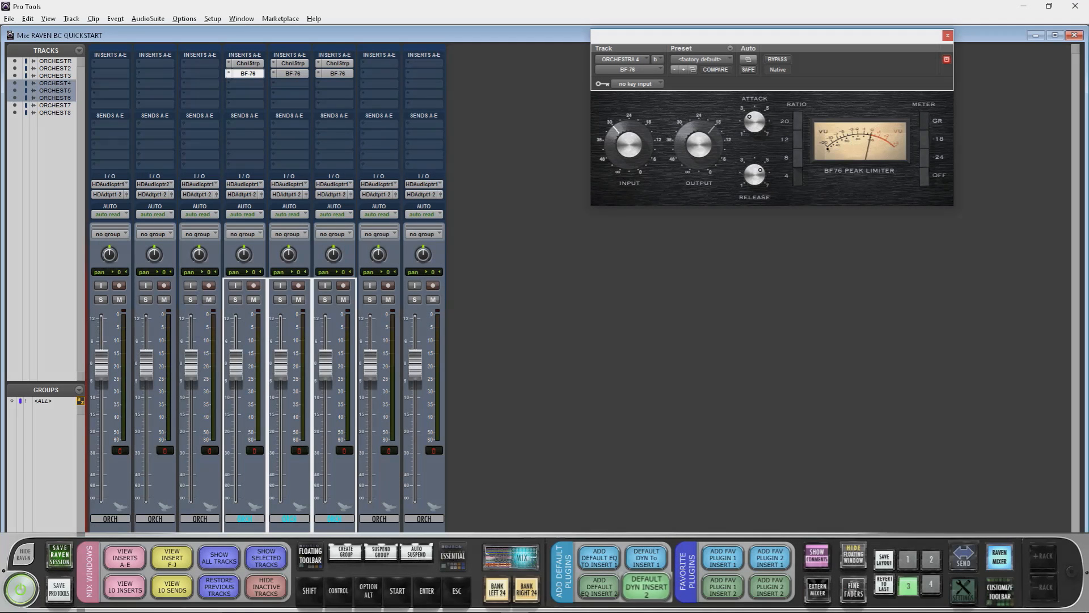
Add D-Verb as insert 3 and Dyn3 Compressor/Limiter as insert 4 on the selected tracks from the floating toolbar, and hide it
left_click(311, 555)
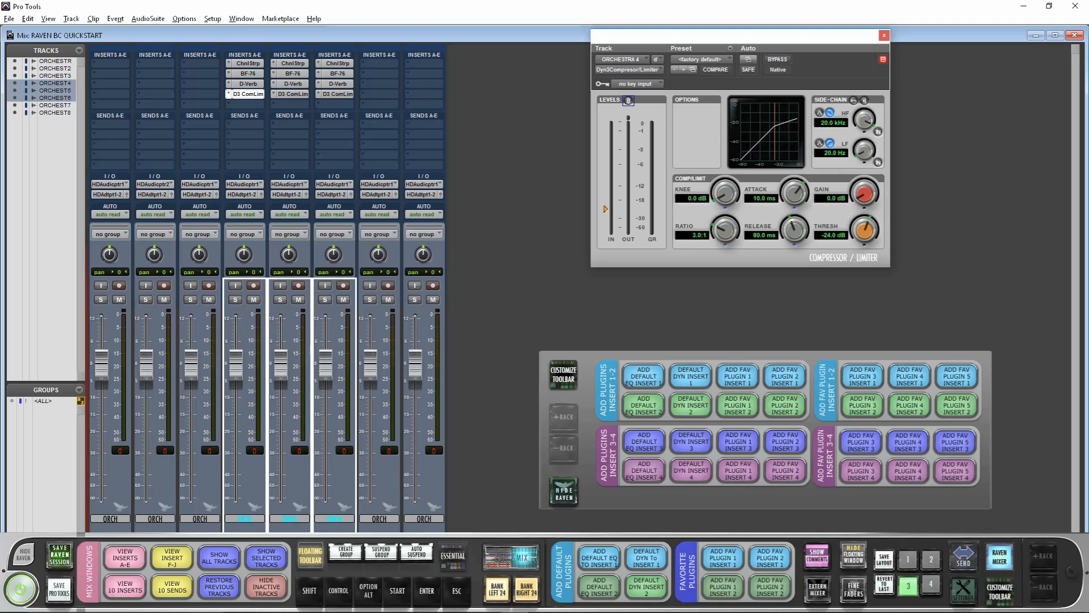
left_click(310, 555)
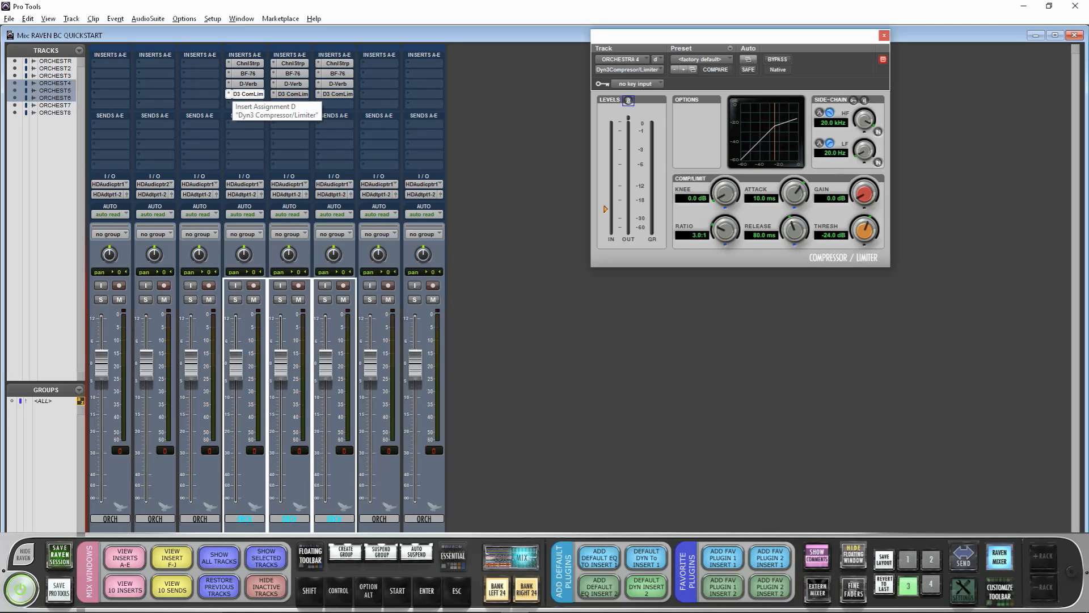
Show the Essential floating toolbar and select the ORCHESTRA 3 and ORCHESTRA 2 tracks
left_click(453, 556)
left_click(199, 519)
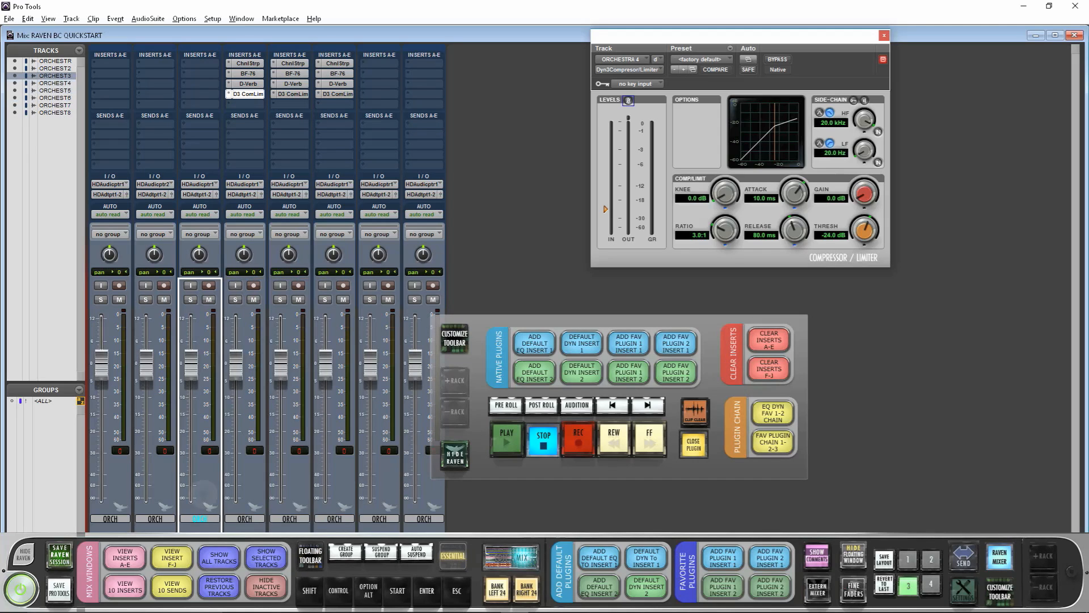
left_click(155, 519, "ctrl")
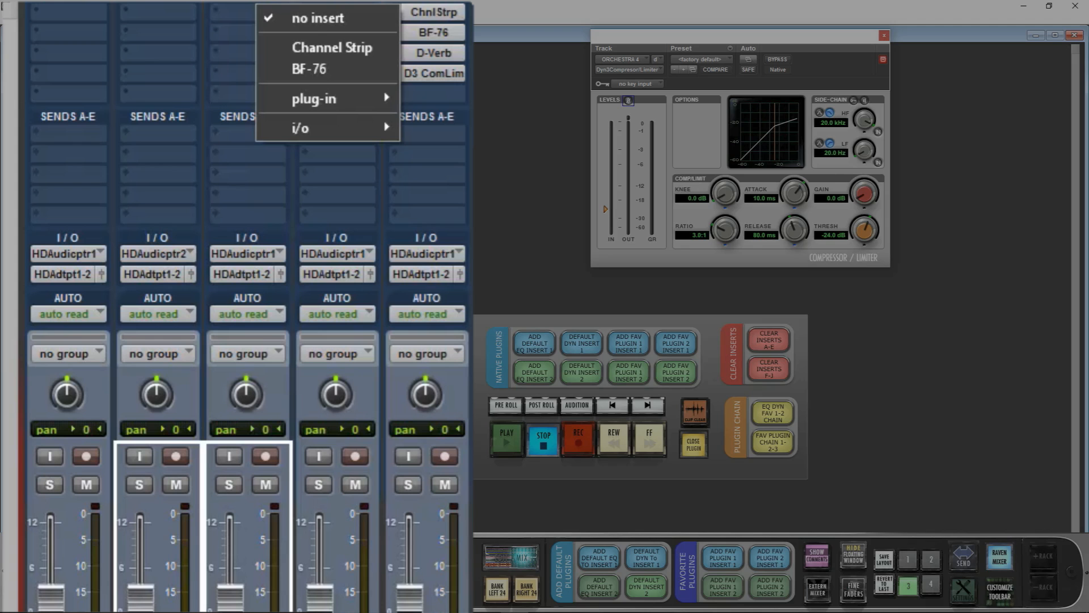
Mark Trim (mono) from the Other category as a favorite plug-in and check it among the favorites for ORCHESTRA 3's insert
mouse_move(329, 98)
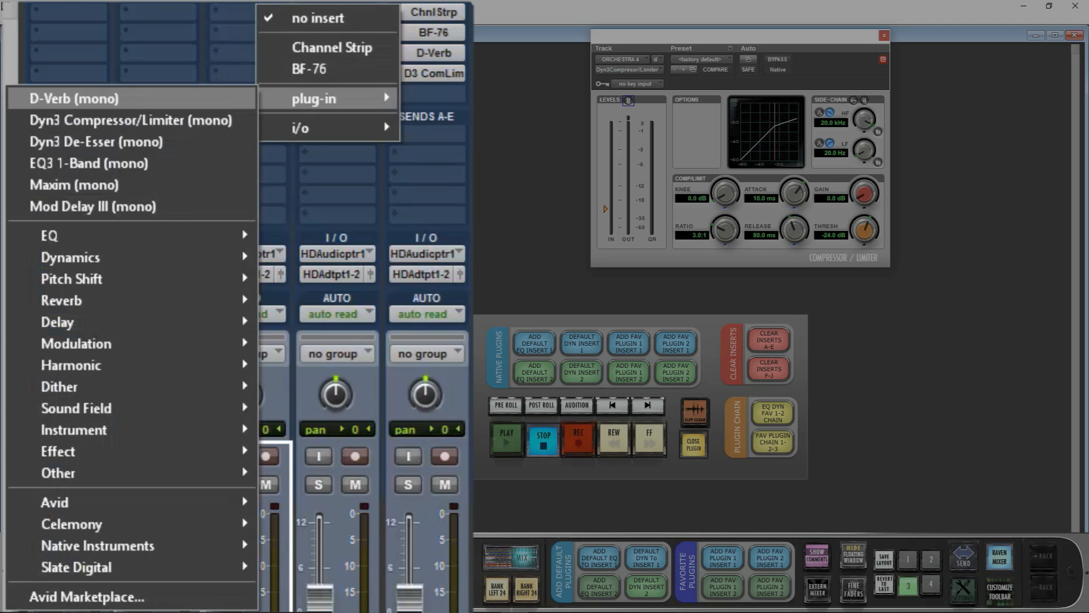
mouse_move(170, 321)
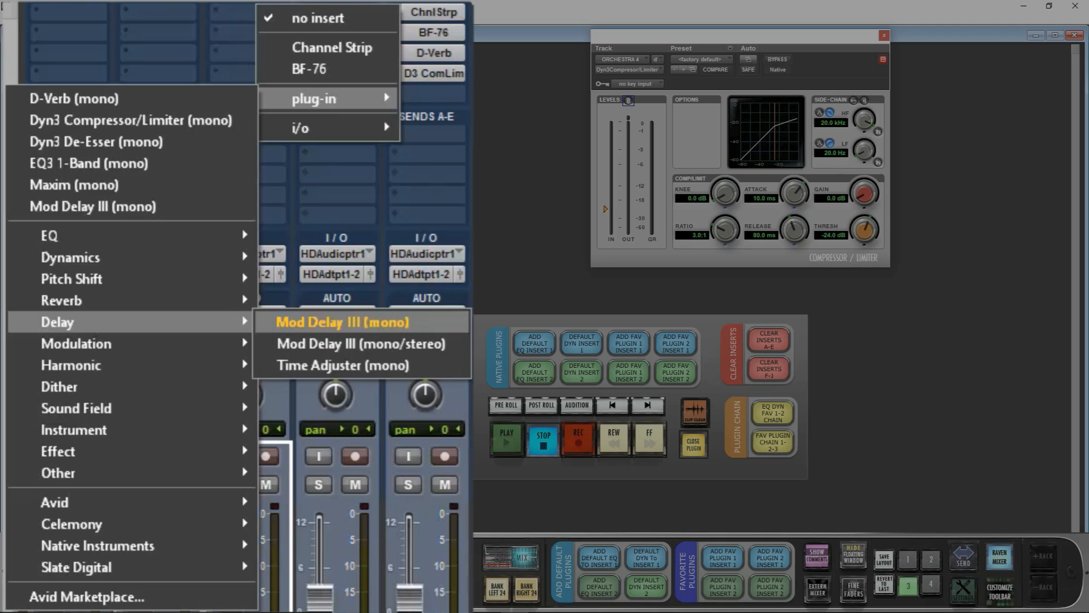
mouse_move(170, 473)
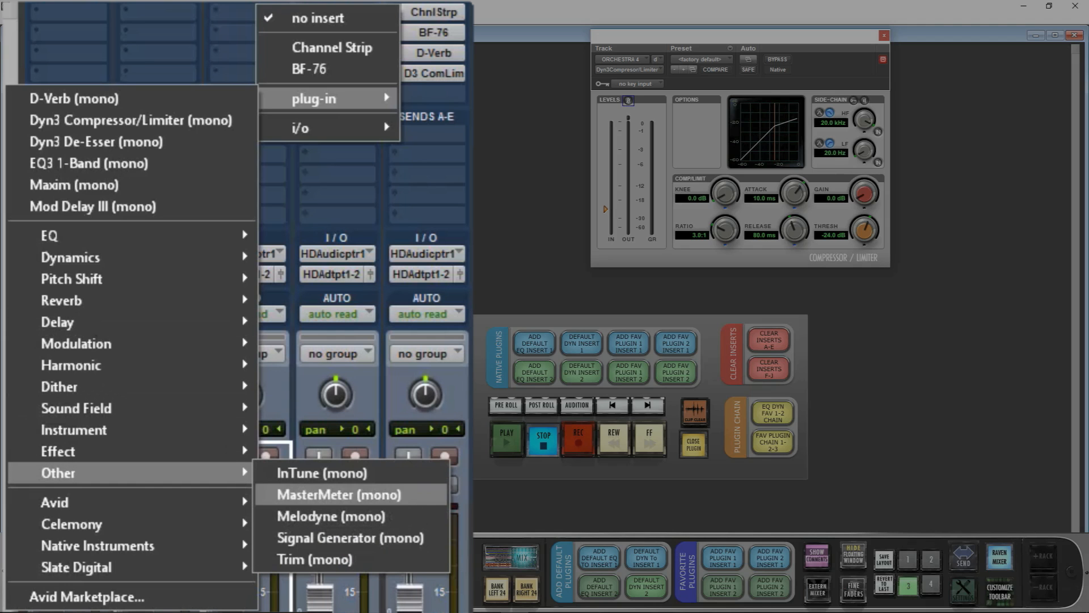
left_click(315, 559)
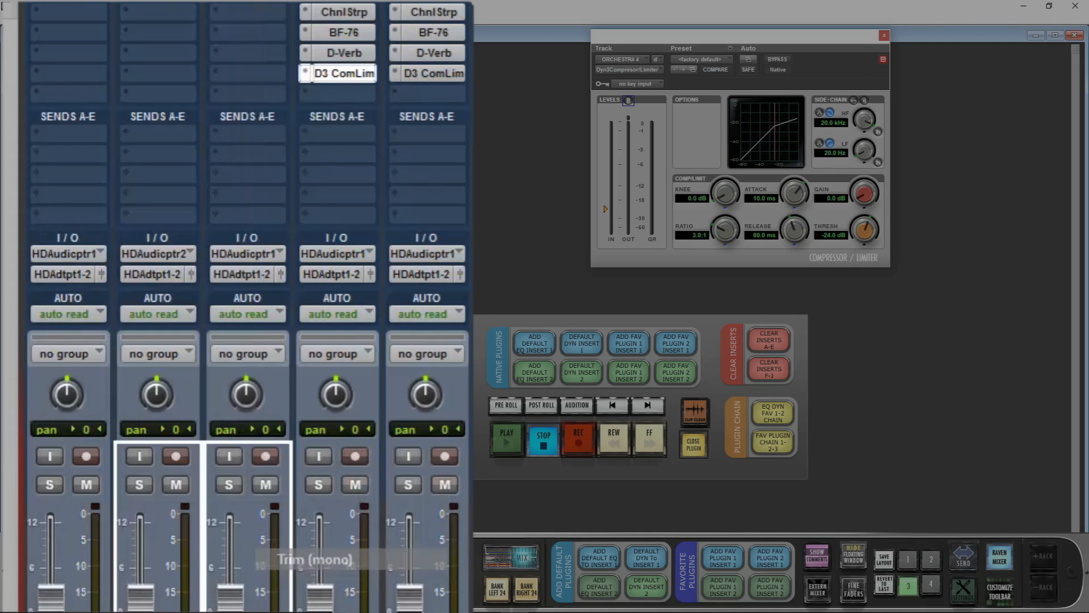
left_click(201, 72)
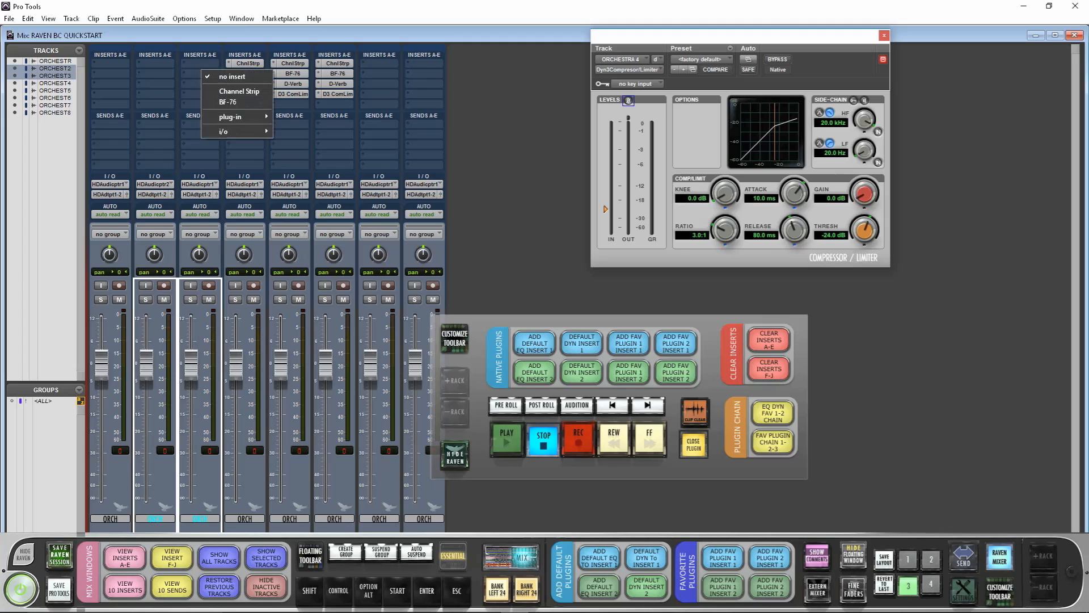
mouse_move(239, 116)
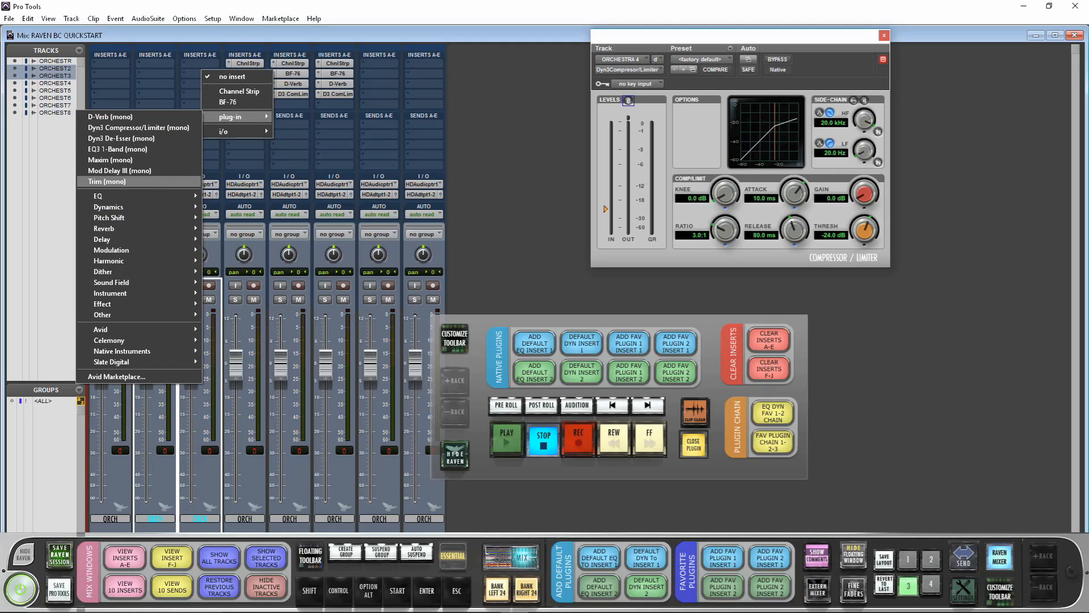
left_click(107, 181)
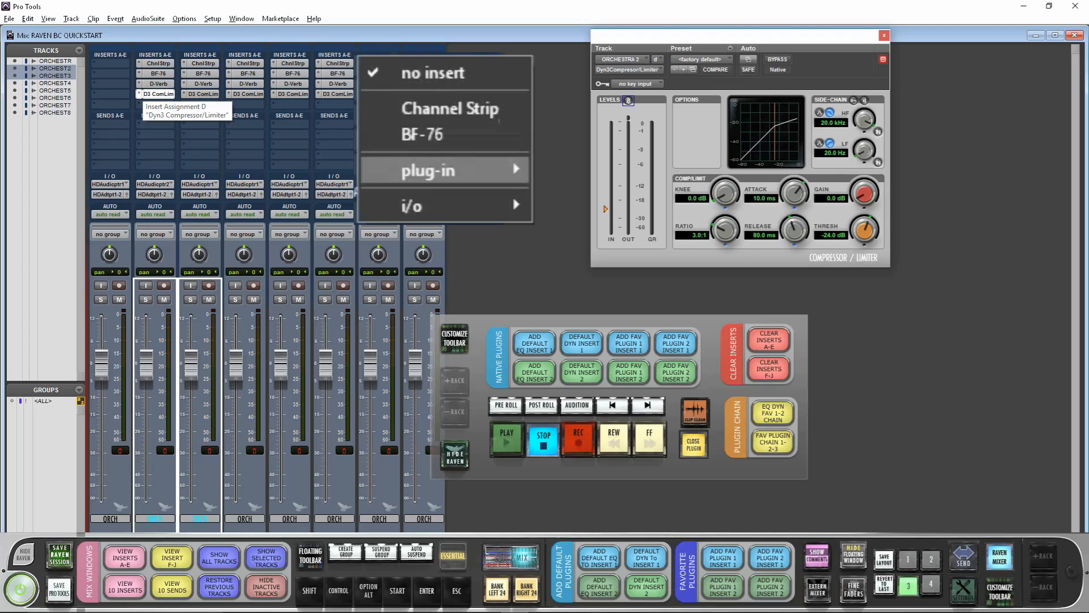
Close the compressor/limiter plug-in window and move the floating toolbar away from the mixer strips
left_click(694, 444)
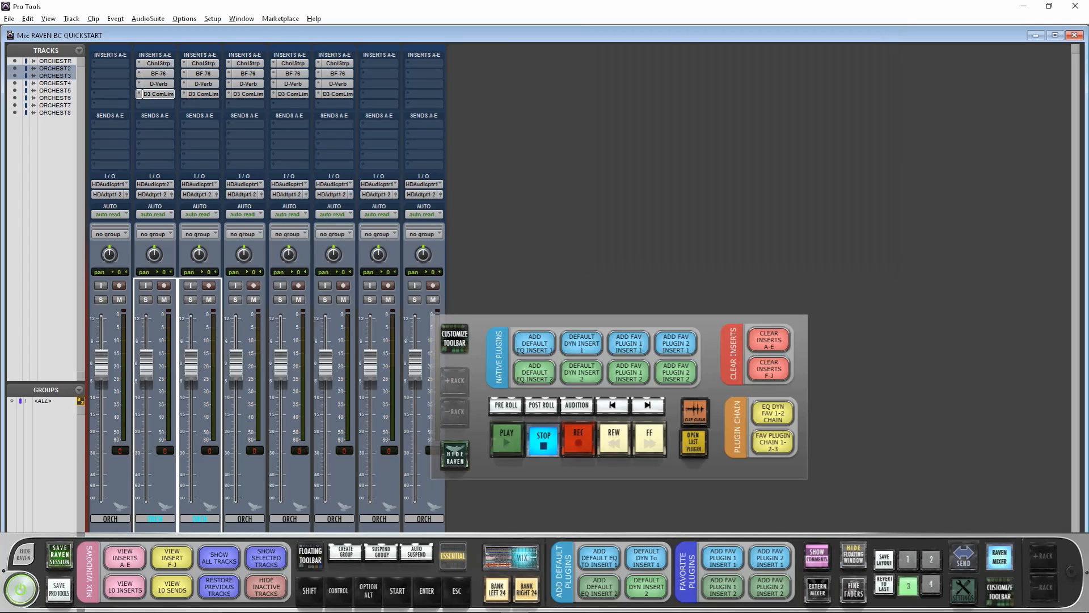
left_click_drag(710, 324, 754, 339)
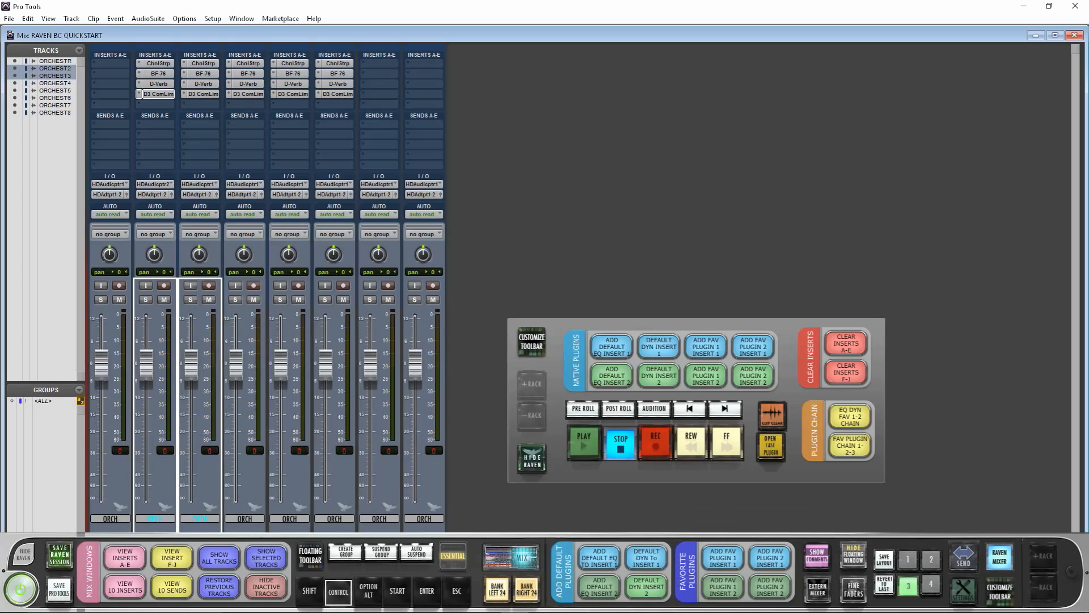
Add the ORCHESTRA 4, 5 and 6 tracks to the current track selection
left_click(245, 519, "ctrl")
left_click(289, 518, "ctrl")
left_click(335, 518, "ctrl")
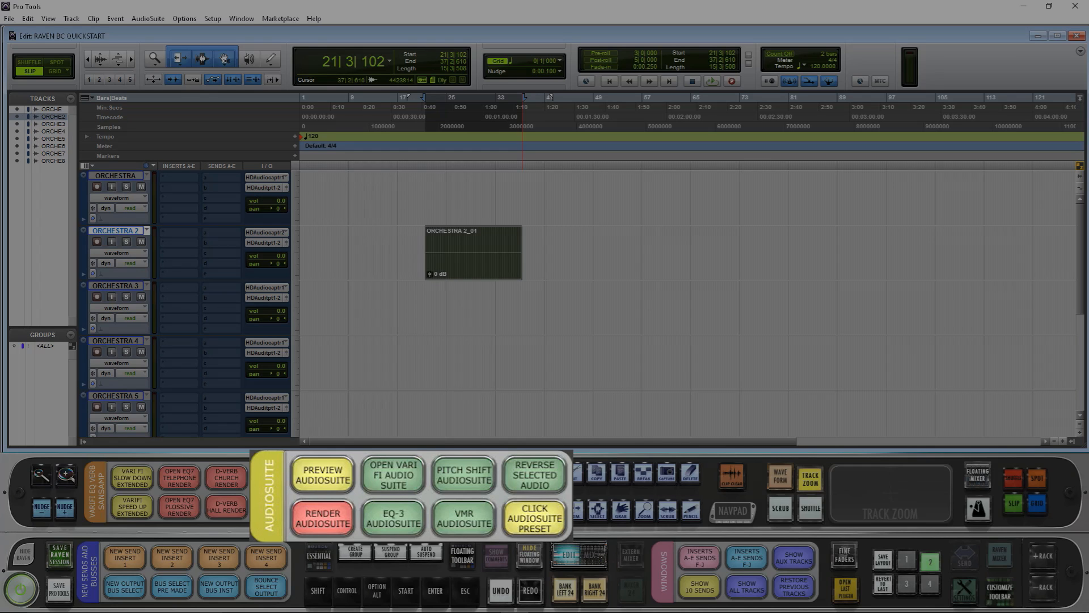
Open the Vari-Fi and Virtual Mix Rack AudioSuite plug-ins for the ORCHESTRA 2 clip and load the Revival module into the first visible rack slot
left_click(394, 475)
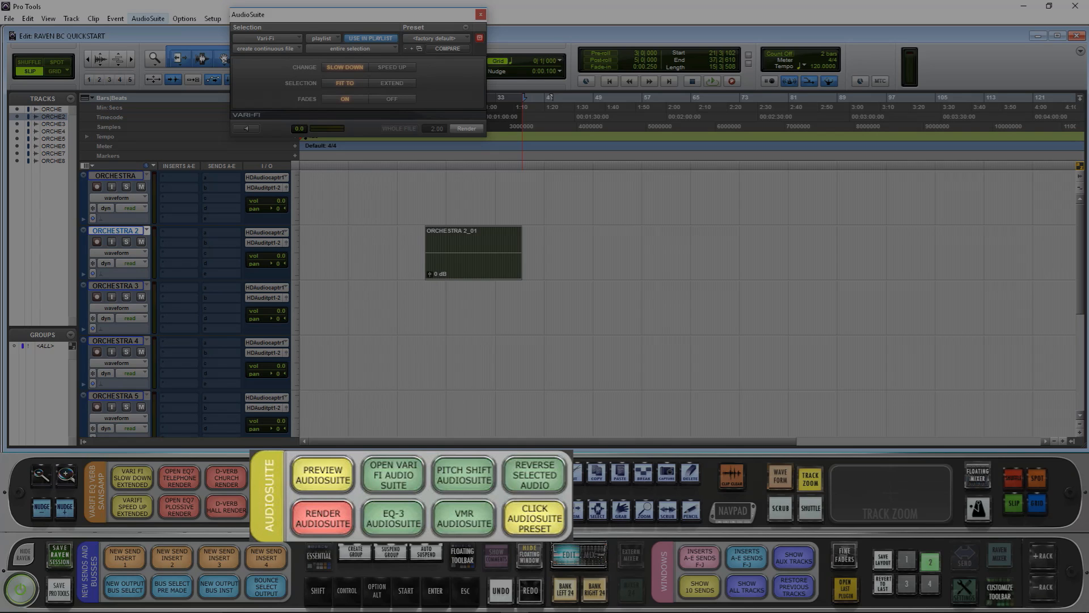
left_click(464, 518)
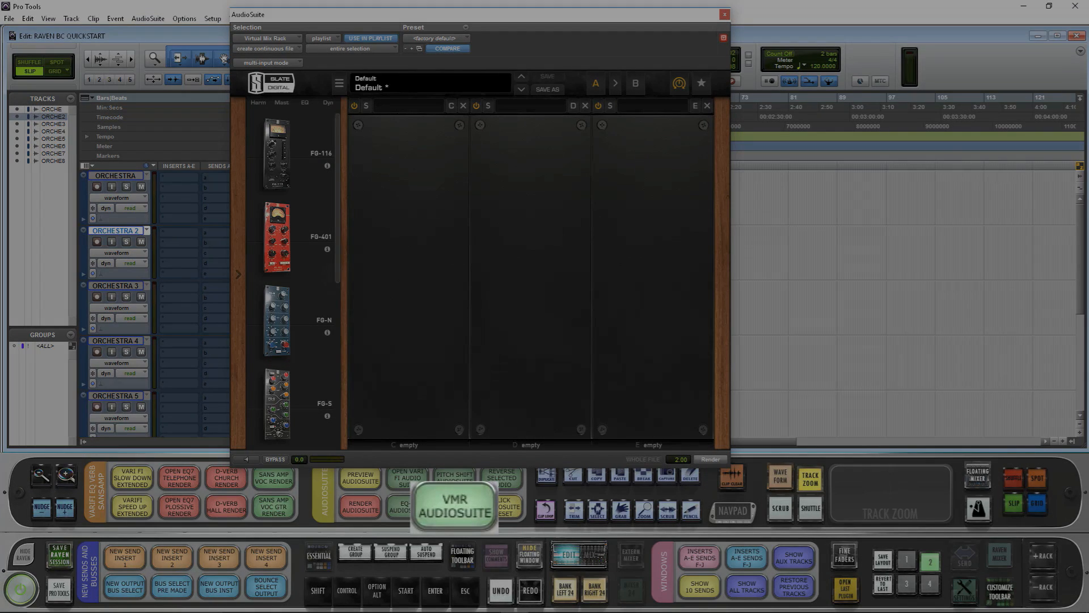
left_click_drag(338, 198, 337, 350)
left_click_drag(278, 186, 408, 241)
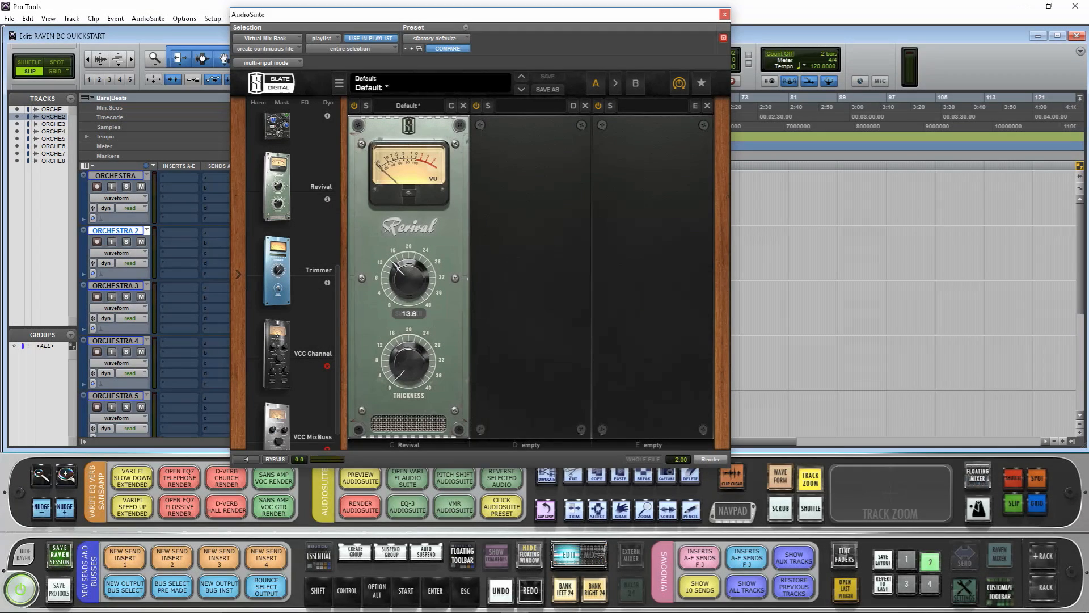
Raise the Revival module's Thickness, and run Open EQ7 Telephone Render on the selected middle section of the ORCHESTRA 2 clip
left_click_drag(408, 361, 409, 327)
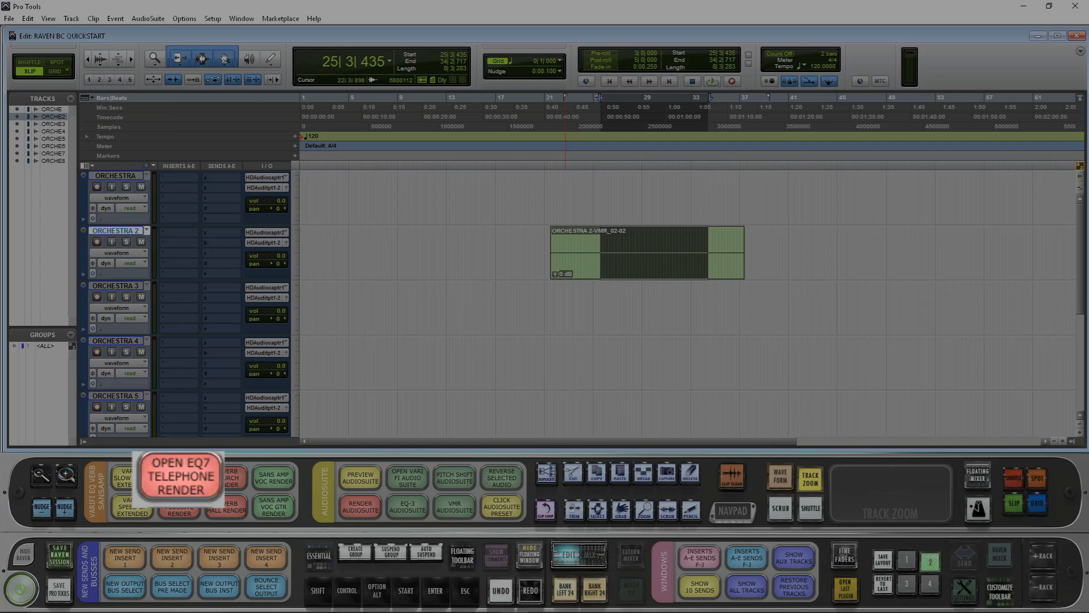
left_click(180, 476)
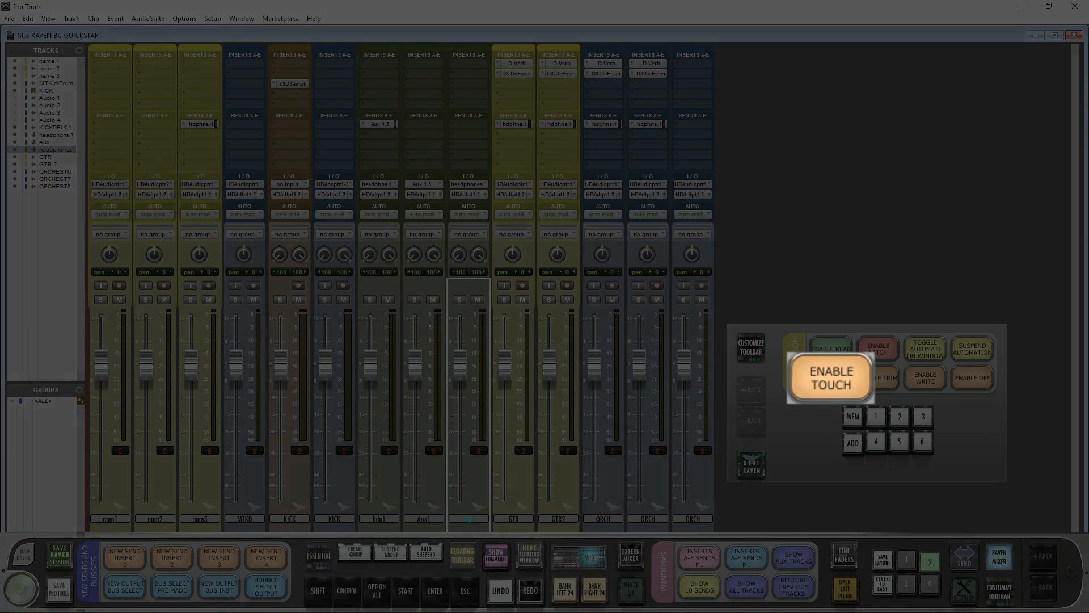
Select the tracks from KICK through headphones in the mixer and set their automation mode to touch with the Enable Touch command
left_click(347, 591)
left_click_drag(424, 519, 289, 518)
left_click(347, 591)
left_click(831, 378)
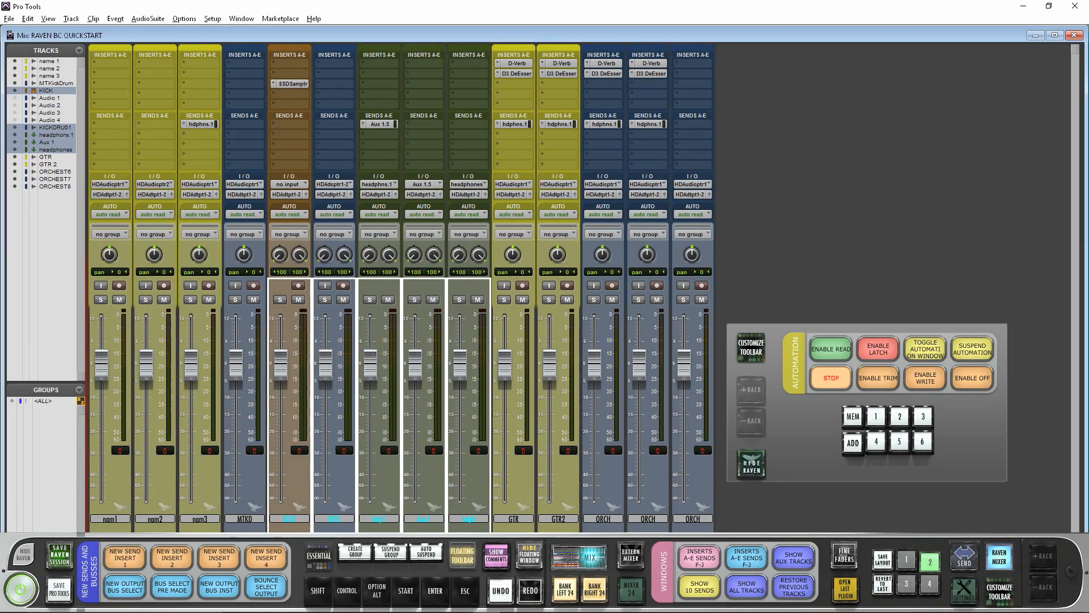
left_click(288, 214)
left_click(308, 238)
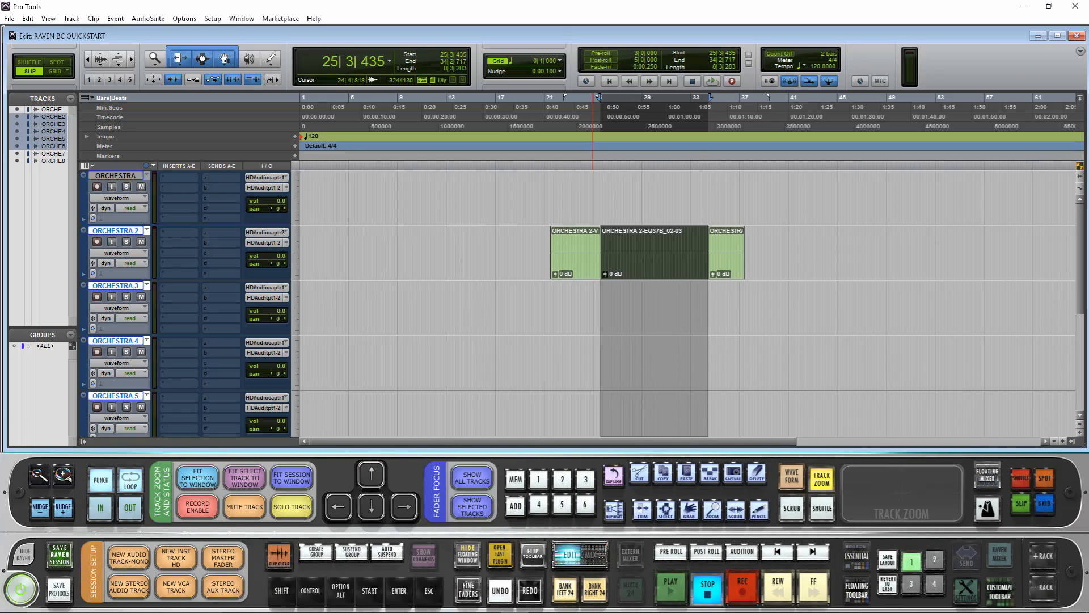
Show the floating toolbar beside the clips, and color the clips and tracks of ORCHESTRA through ORCHESTRA 5 yellow
left_click(857, 590)
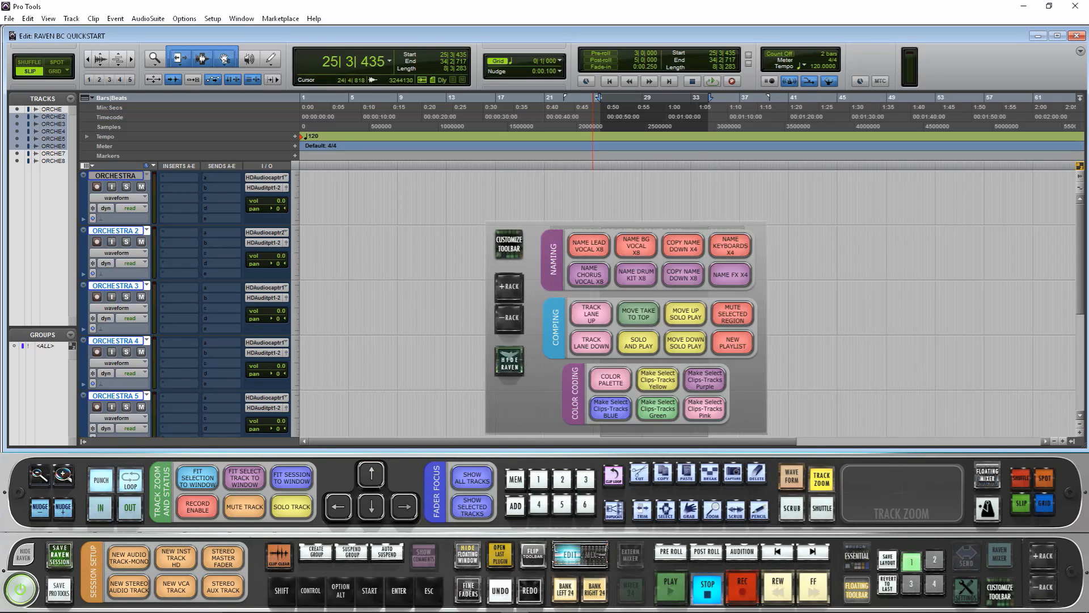
left_click_drag(528, 391, 795, 368)
left_click_drag(525, 205, 746, 411)
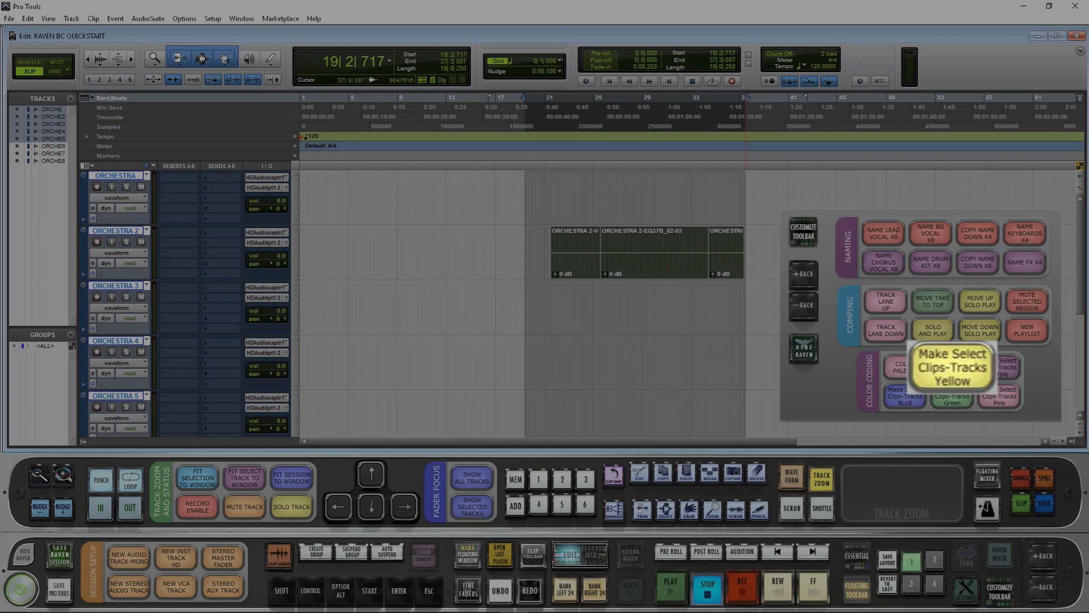
left_click(952, 368)
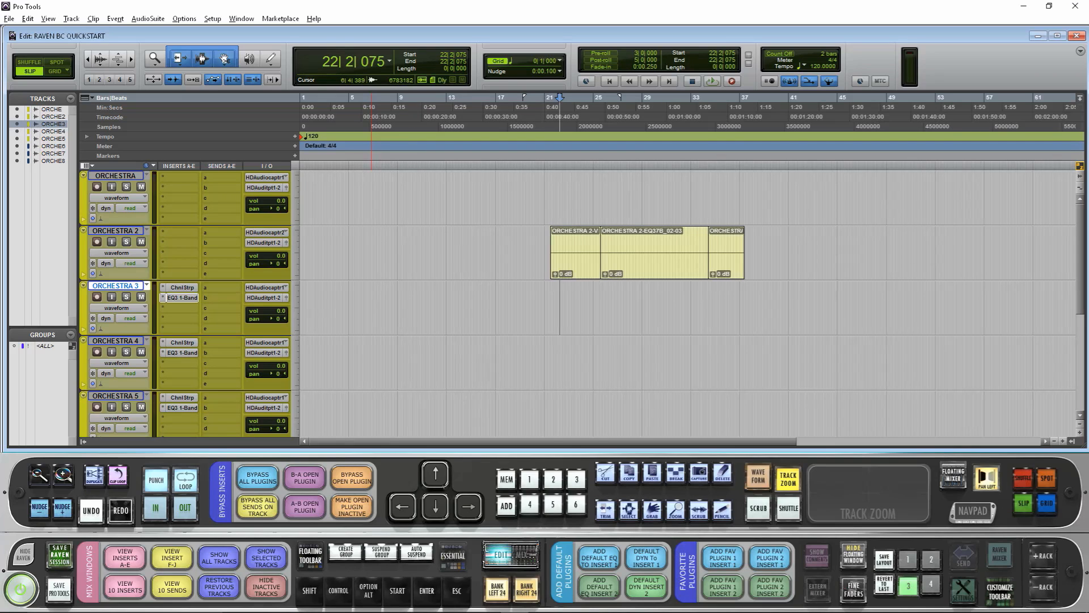
Bypass the EQ3 1-Band insert on ORCHESTRA 3 and compare it with Channel Strip using the B-A and A-B Open Plugin commands
left_click(181, 298, "ctrl")
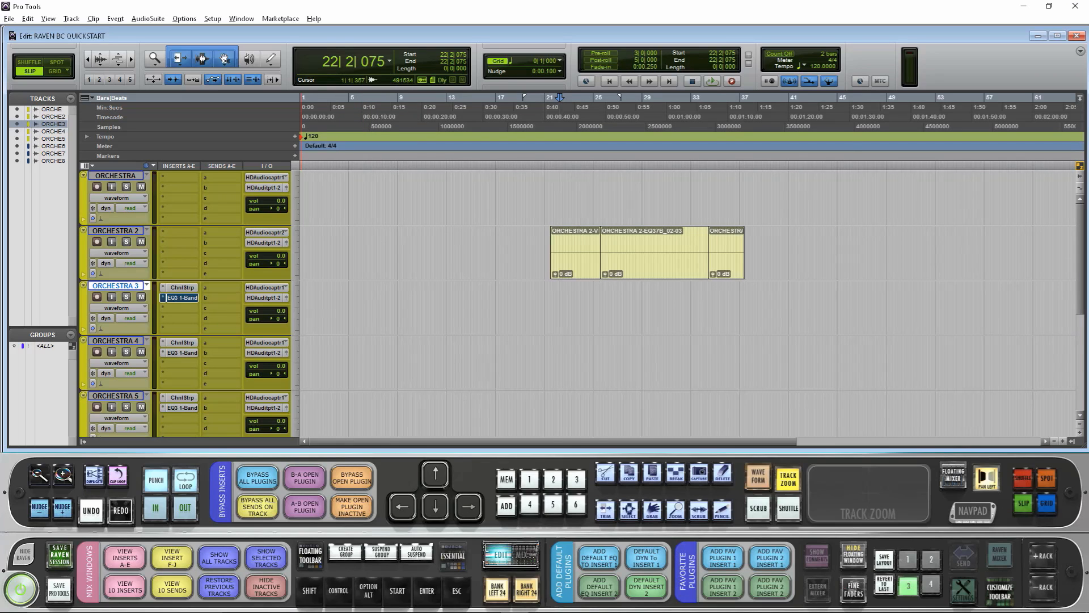
left_click(305, 478)
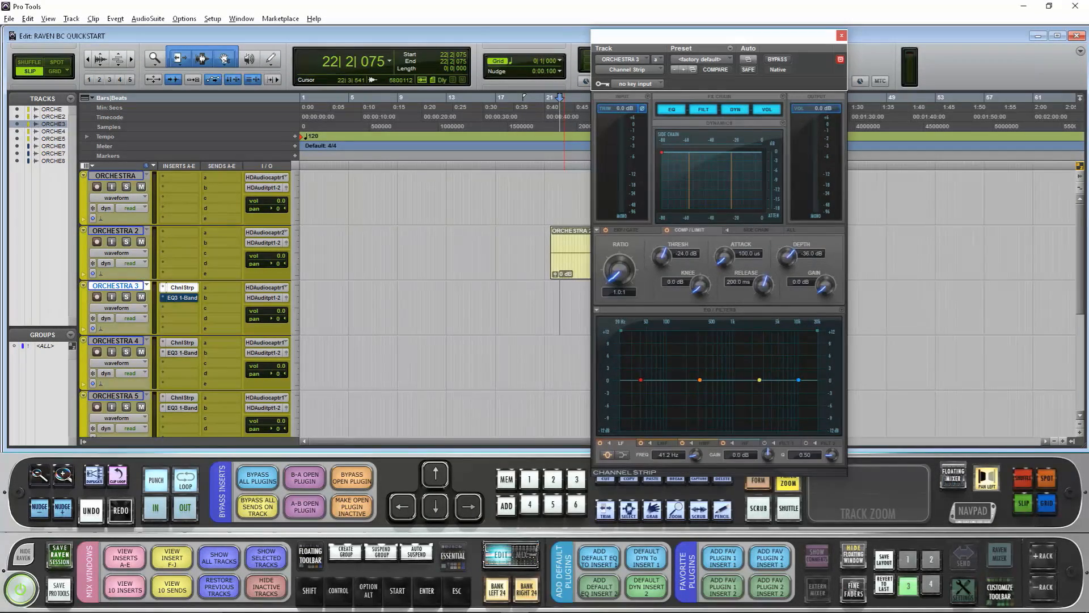
left_click(305, 506)
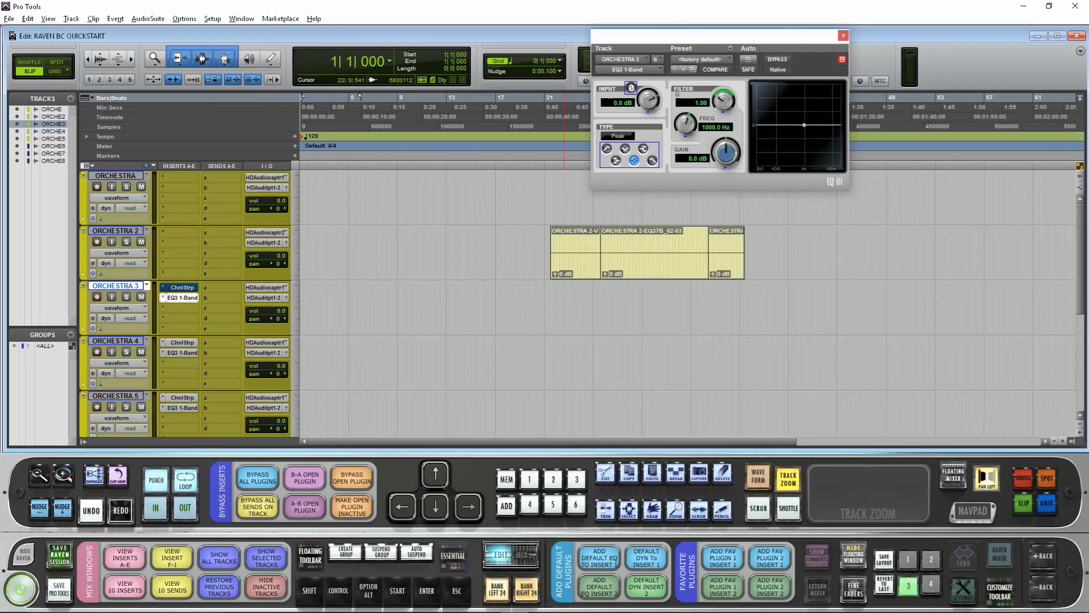
left_click(305, 478)
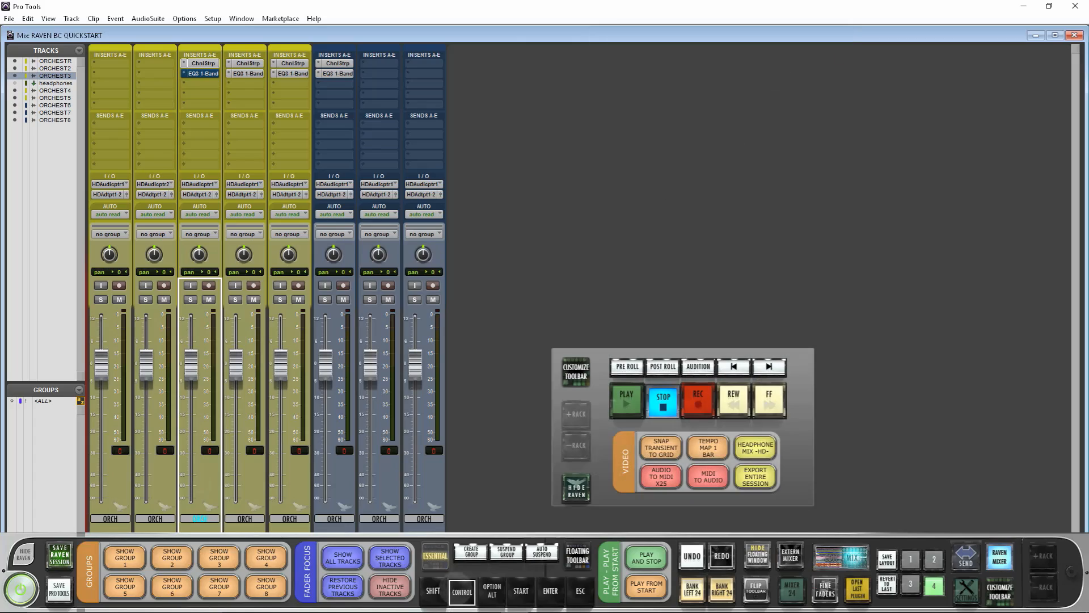
Add ORCHESTRA 4, 5, 6 and 7 to the track selection and run the HD Headphone Mix command on them
left_click(245, 519, "ctrl")
left_click(290, 519, "ctrl")
left_click(335, 519, "ctrl")
left_click(379, 519, "ctrl")
left_click(755, 448)
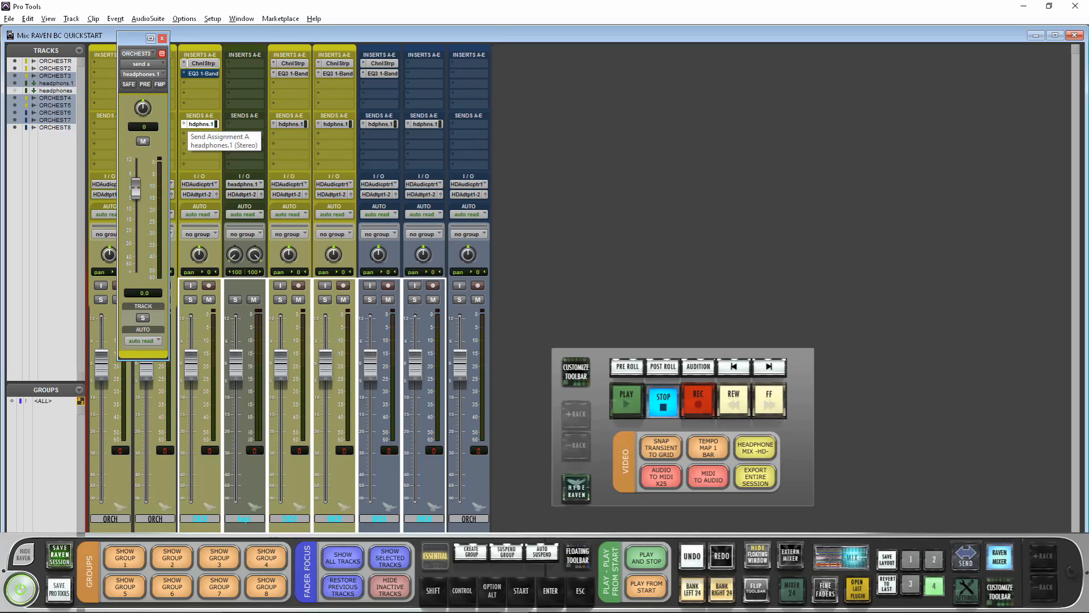
Assign send A of the headphones.1 track to a new stereo Aux Input track named Aux 1, created next to the current track
left_click(244, 124)
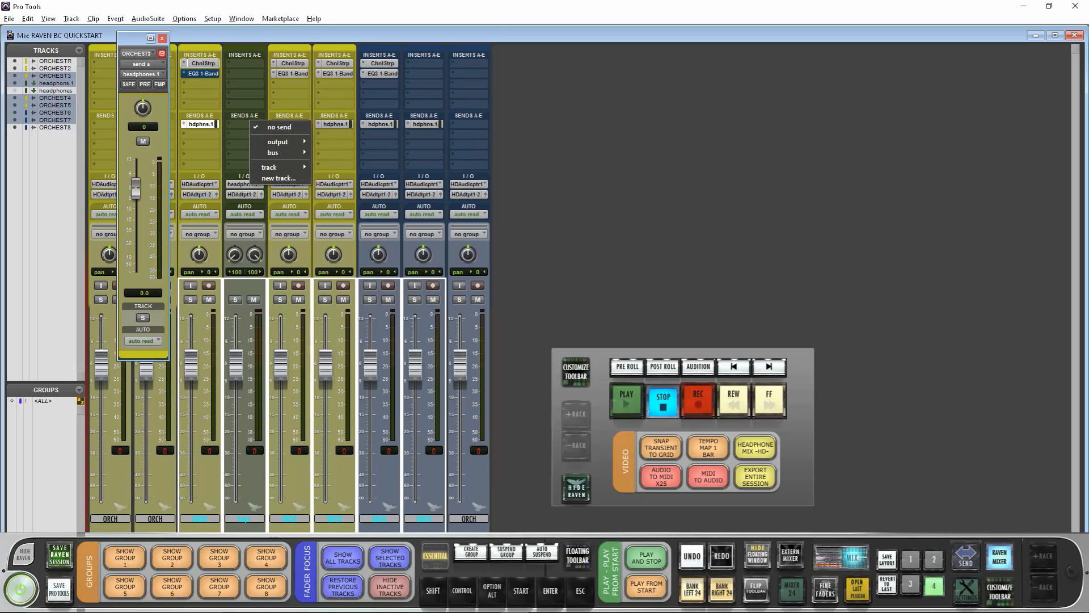
left_click(278, 177)
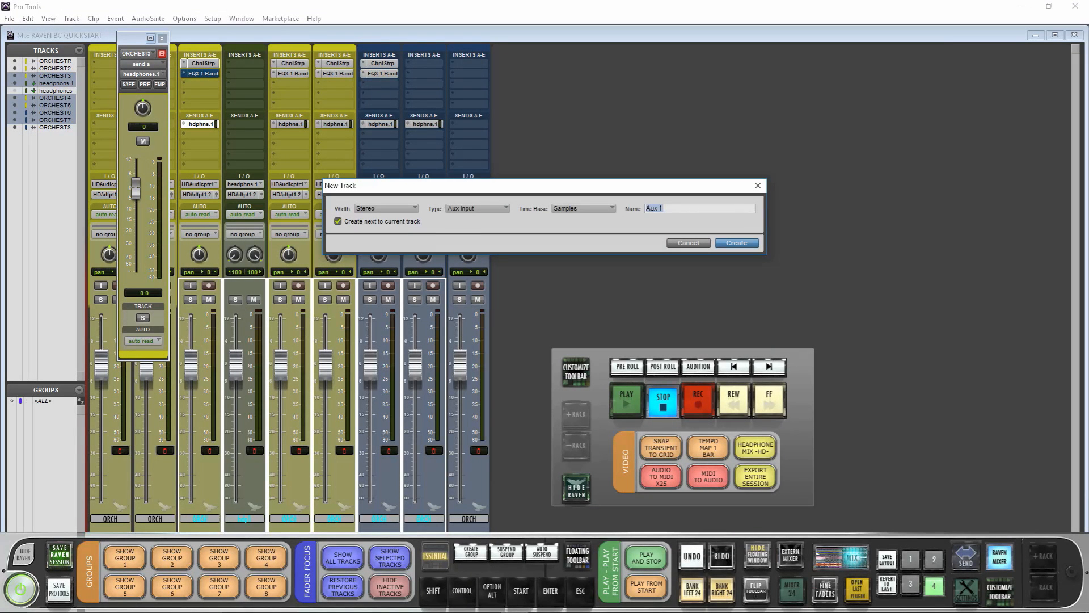
key("Return")
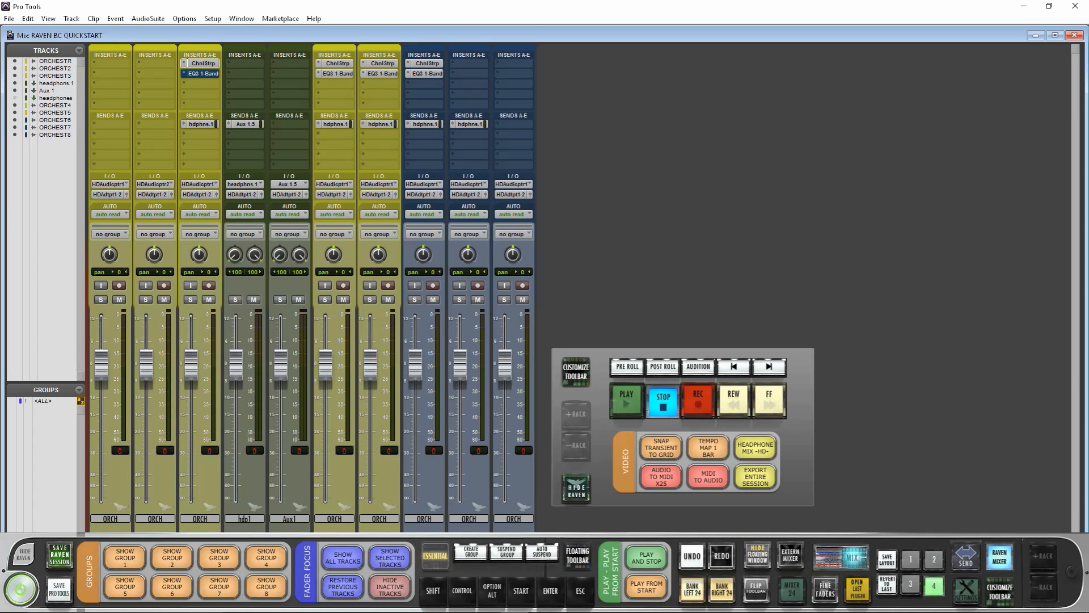
Select the ORCHESTRA 3, headphones.1, Aux 1, ORCHESTRA 4, 5 and 6 tracks in the mixer and look up the Copy to Send command
left_click(244, 519, "ctrl")
left_click(200, 518, "ctrl")
left_click(289, 518, "ctrl")
left_click(335, 519, "ctrl")
left_click(379, 518, "ctrl")
left_click(424, 518, "ctrl")
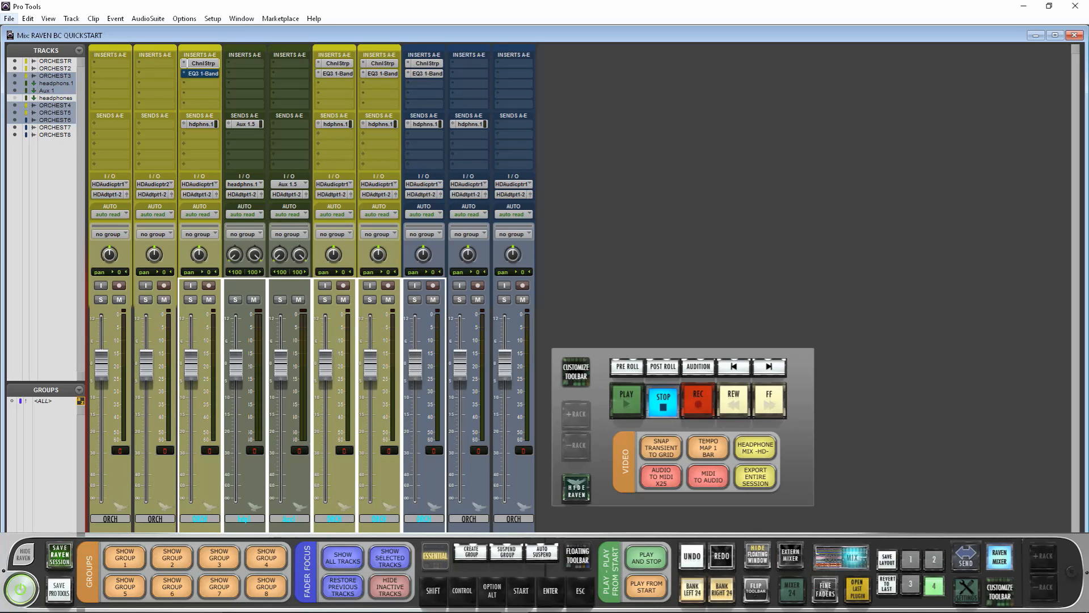
left_click(28, 18)
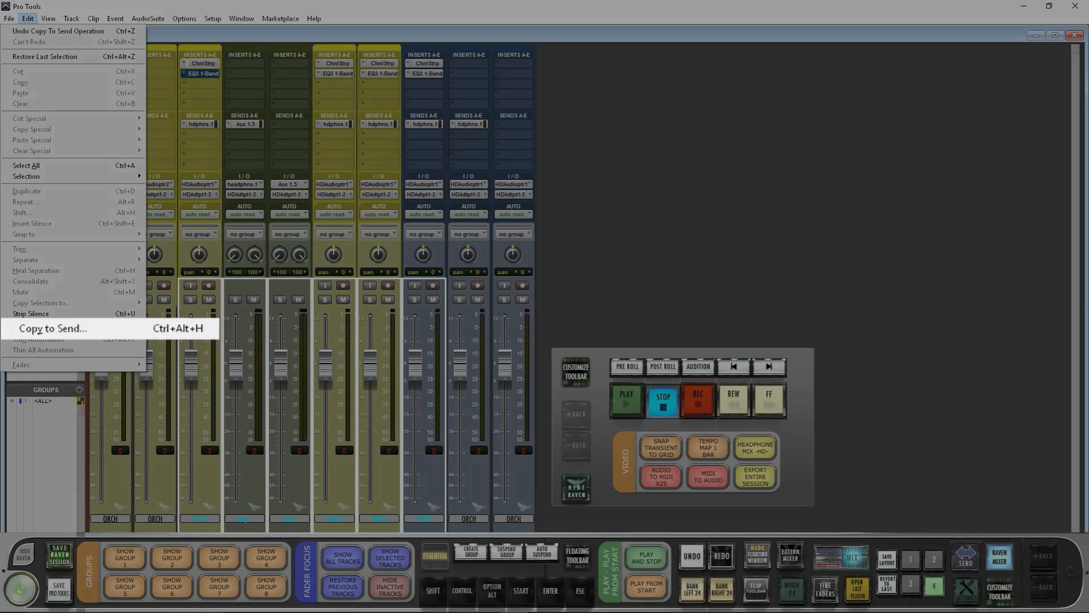
key("Escape")
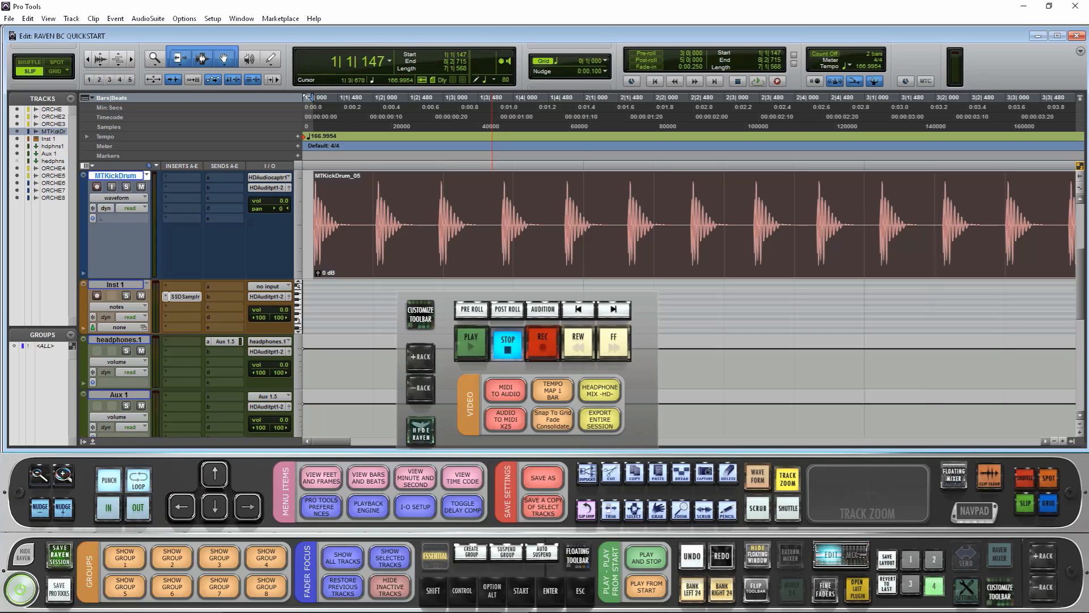
Select the opening kick hits of the MTKickDrum clip and run Tempo Map 1 Bar on them
left_click(683, 216)
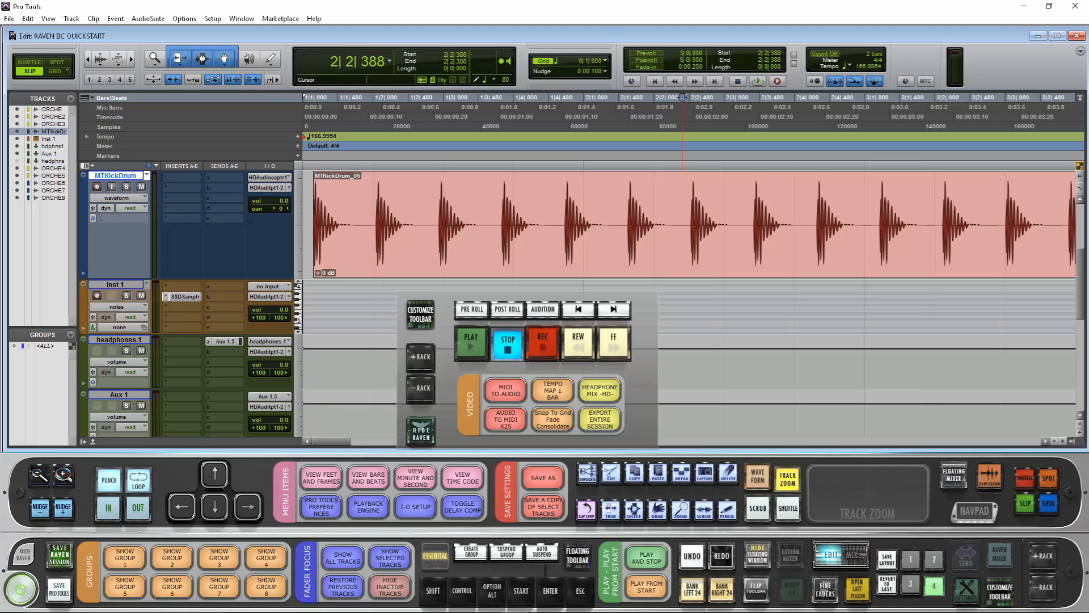
left_click_drag(691, 227, 323, 227)
left_click(552, 390)
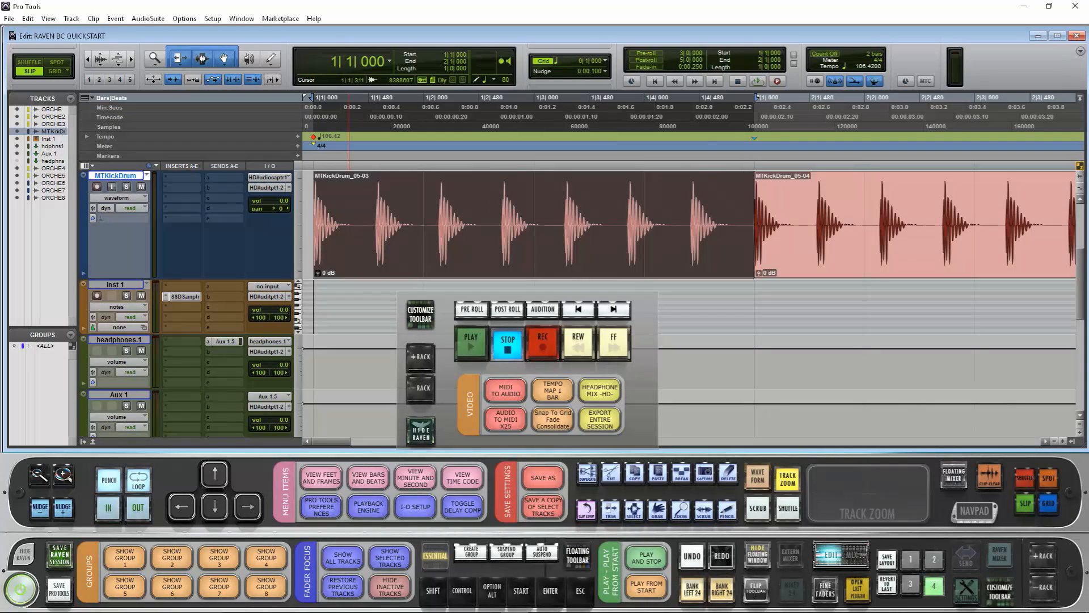
Check the grid value, select all MTKickDrum audio and run Snap To Grid Fade Consolidate with a pre-separate amount of 0 mSec
left_click(605, 60)
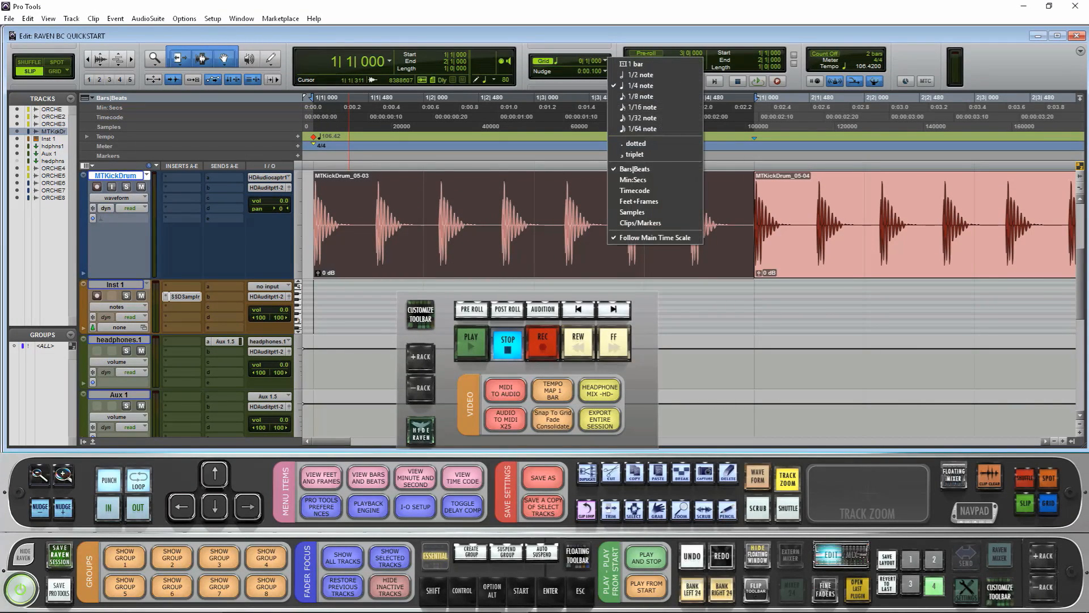
left_click(598, 181)
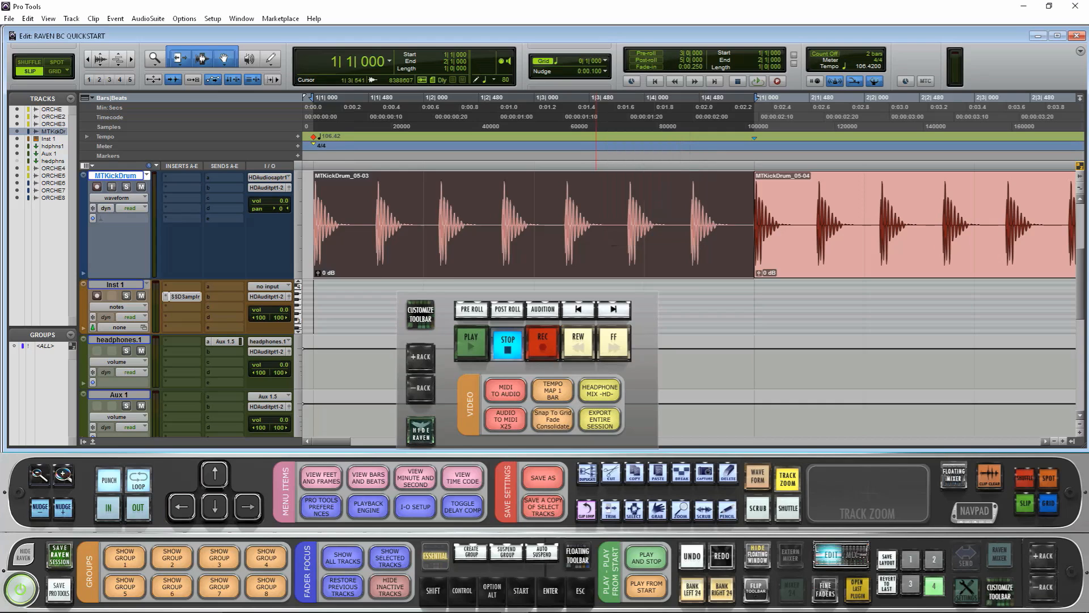
left_click(598, 181)
key("ctrl+a")
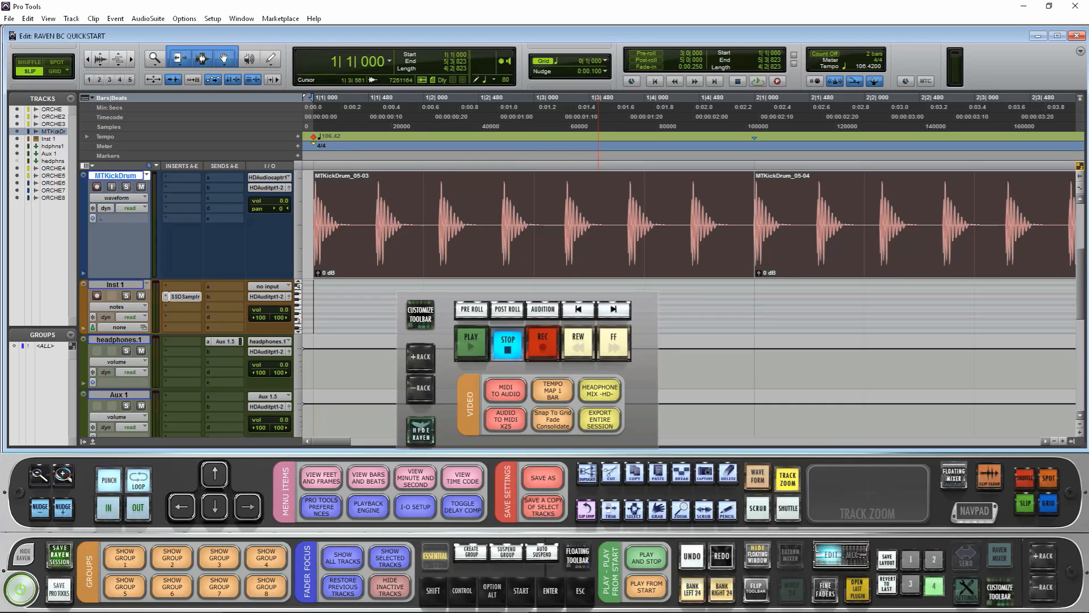
left_click(553, 419)
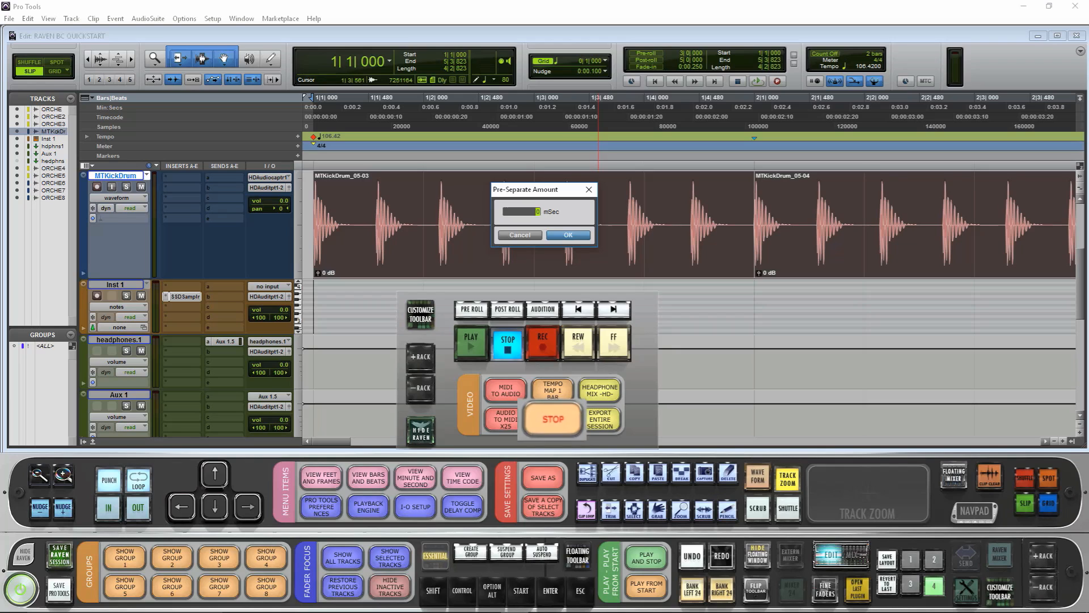
key("Return")
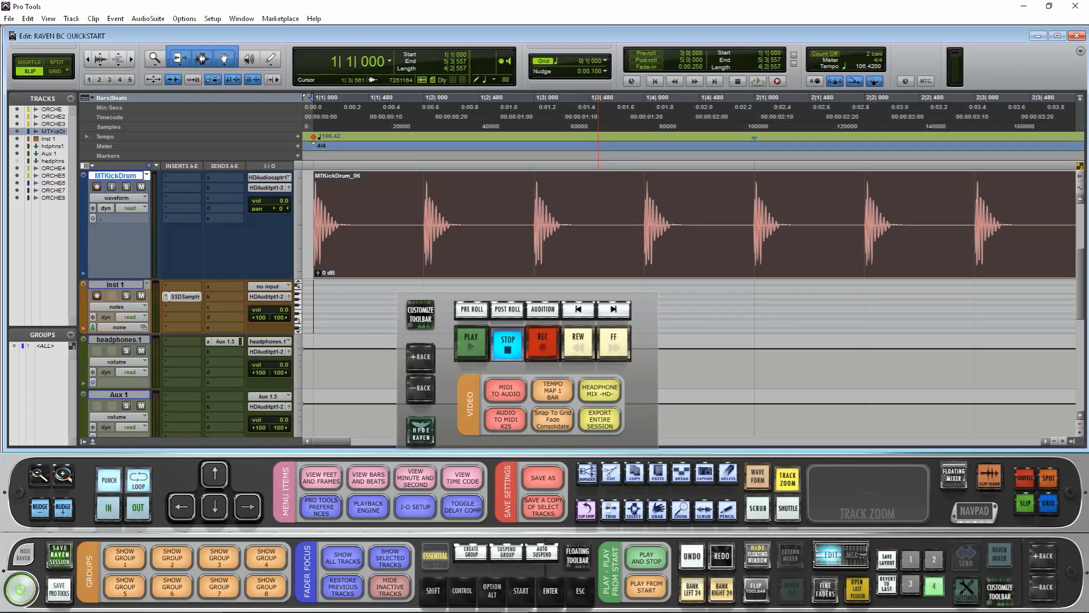
Move the floating toolbar clear of the start of the timeline and switch the Inst 1 track view to notes
left_click_drag(646, 420, 929, 435)
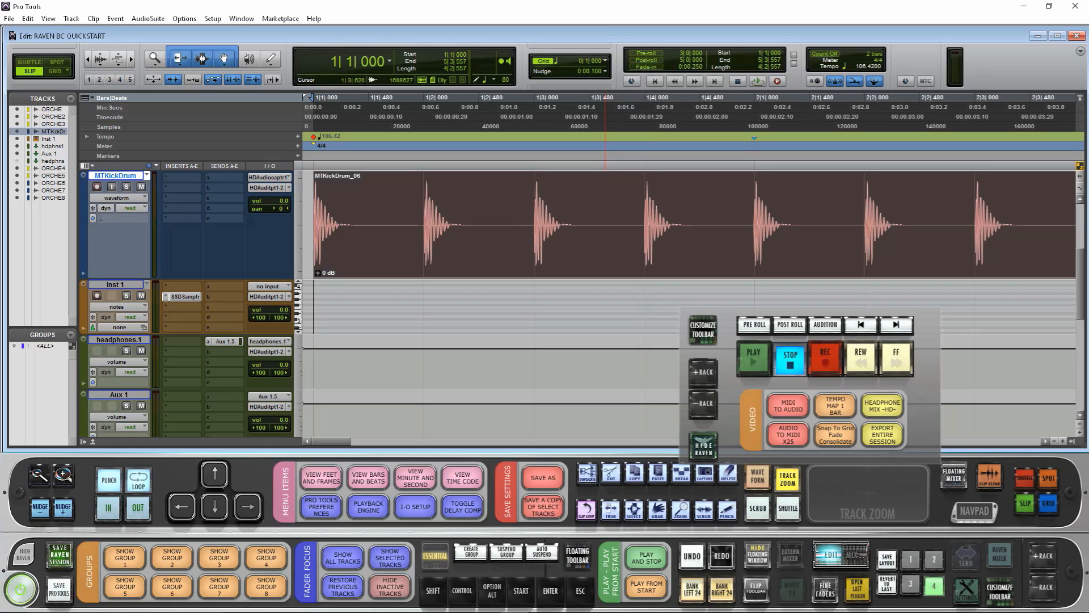
mouse_move(931, 436)
left_mouse_down()
mouse_move(648, 422)
mouse_move(930, 437)
left_mouse_up()
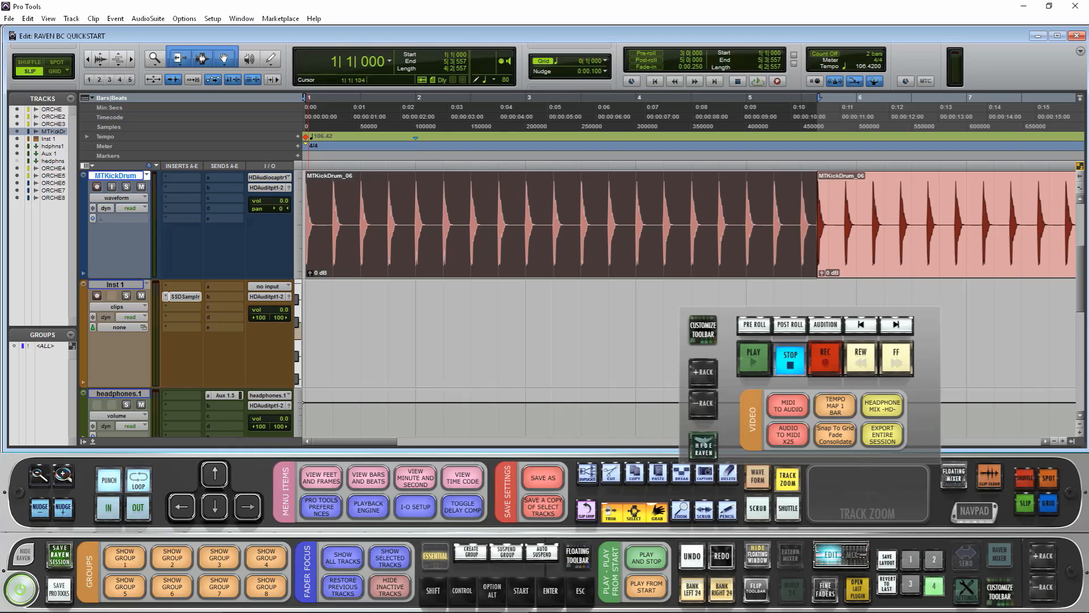
key("super+minus")
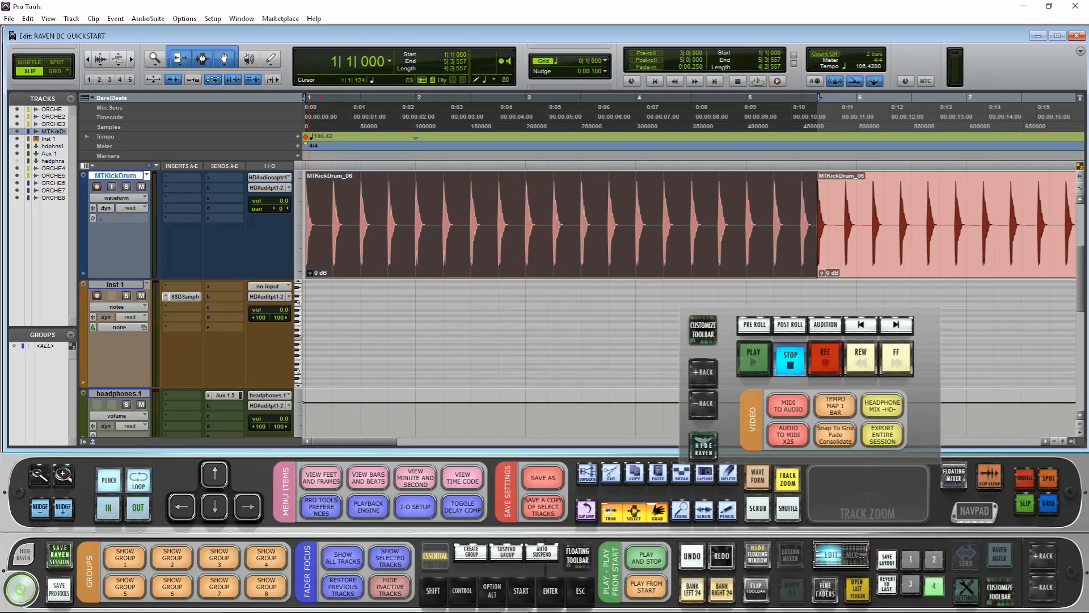
Draw a C3 note about 0|0|751 long near the start of the Inst 1 track and cut it to the clipboard
mouse_move(309, 343)
left_mouse_down()
mouse_move(345, 344)
mouse_move(330, 338)
left_mouse_up()
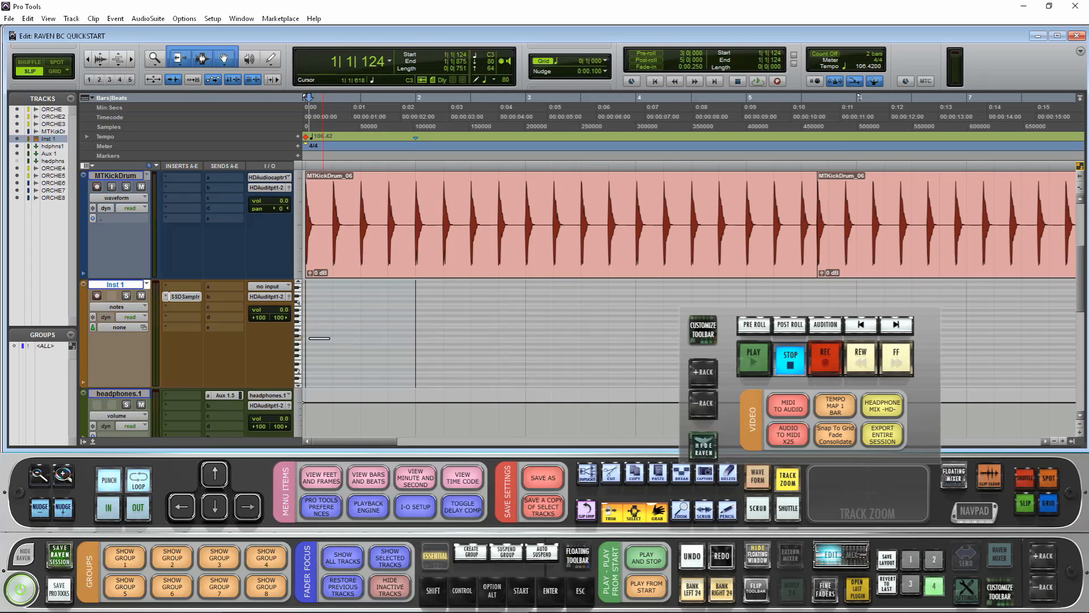
right_click(323, 339)
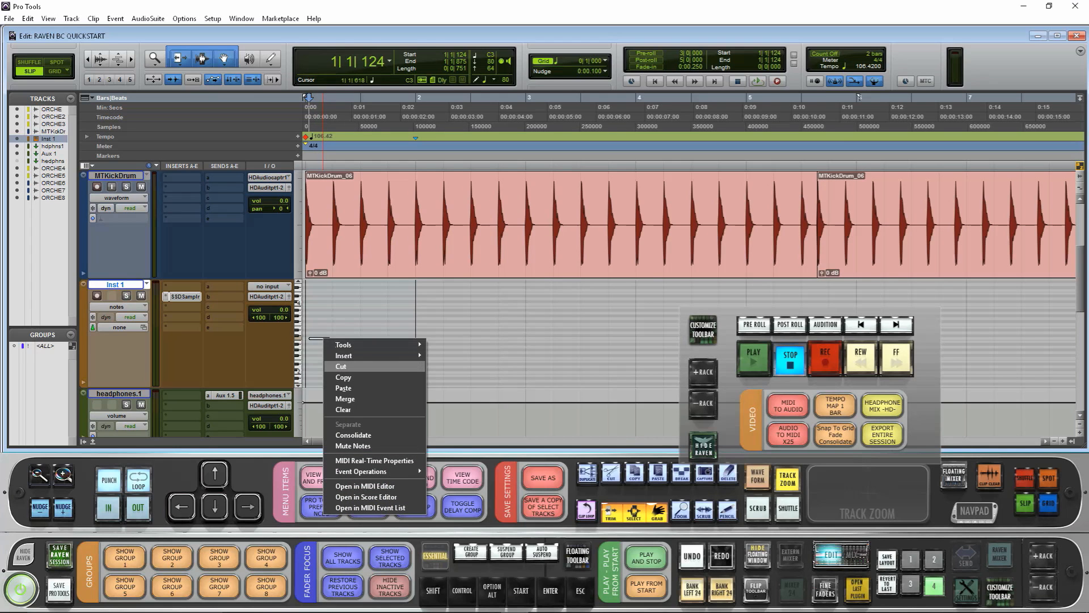
left_click(343, 366)
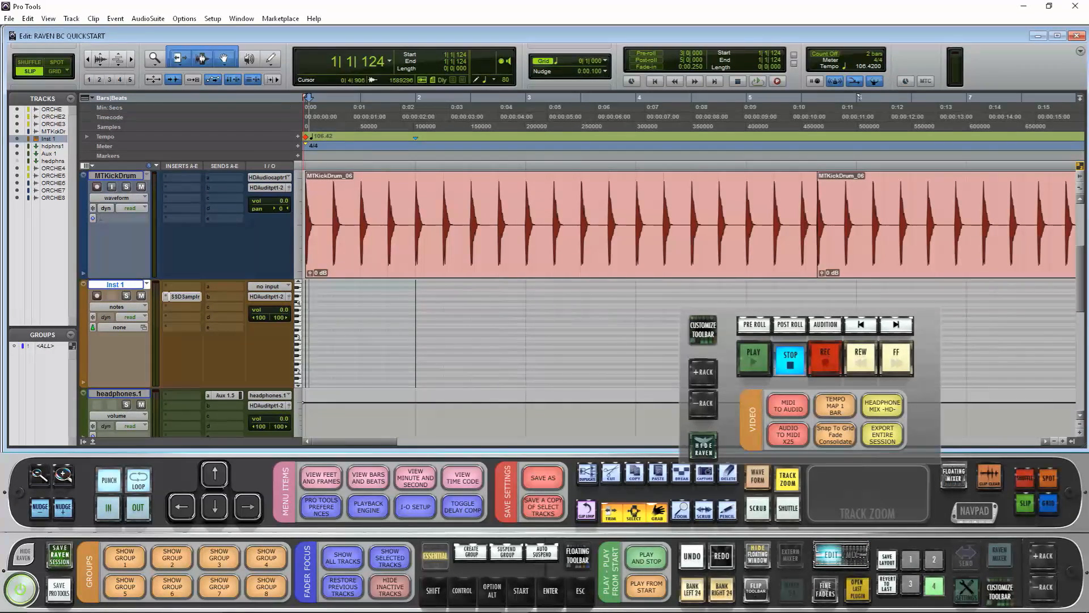
Place the edit cursor just before the first kick hit on MTKickDrum and run the Audio to MIDI X25 command
left_click(304, 222)
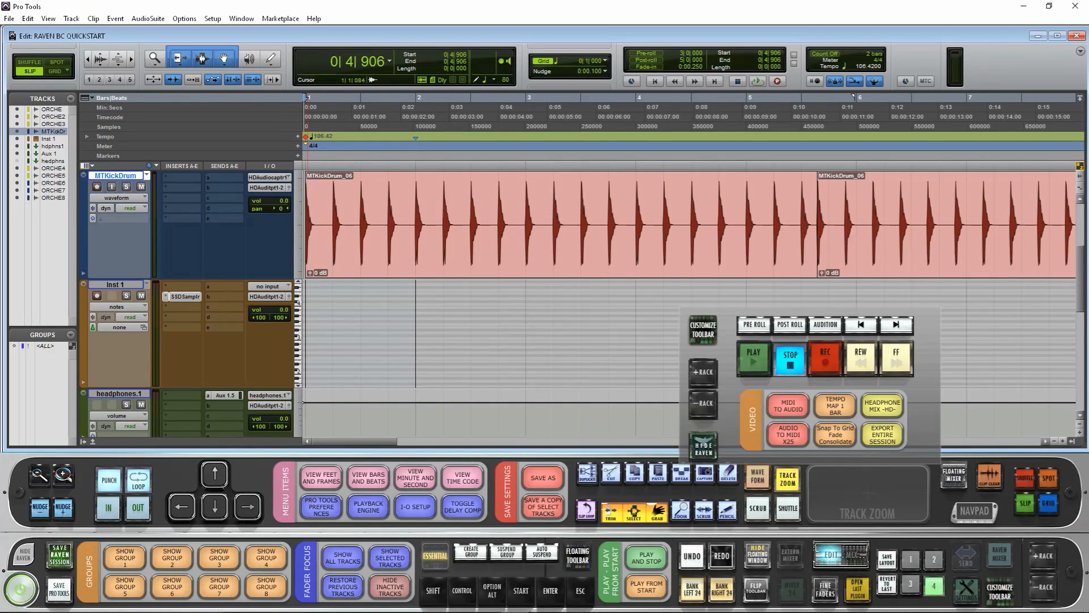
key("ctrl+bracketright")
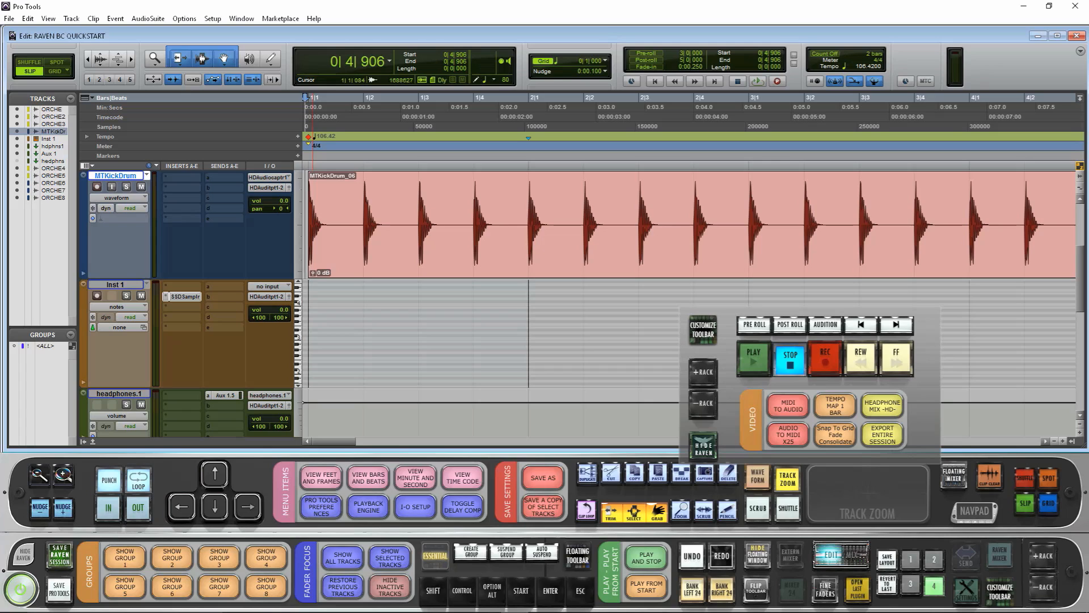
left_click(307, 218)
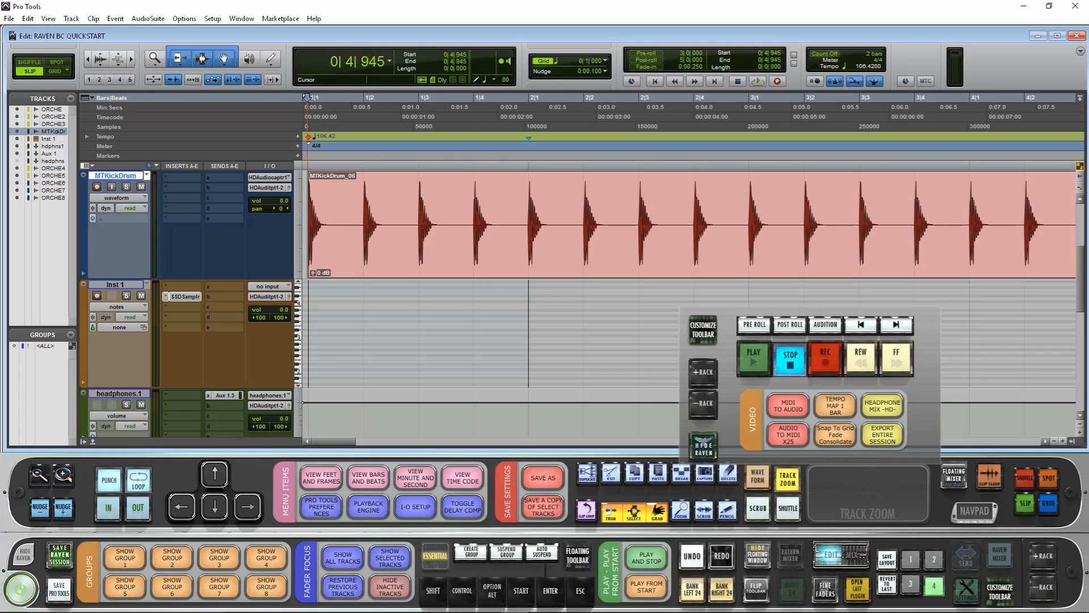
left_click(788, 434)
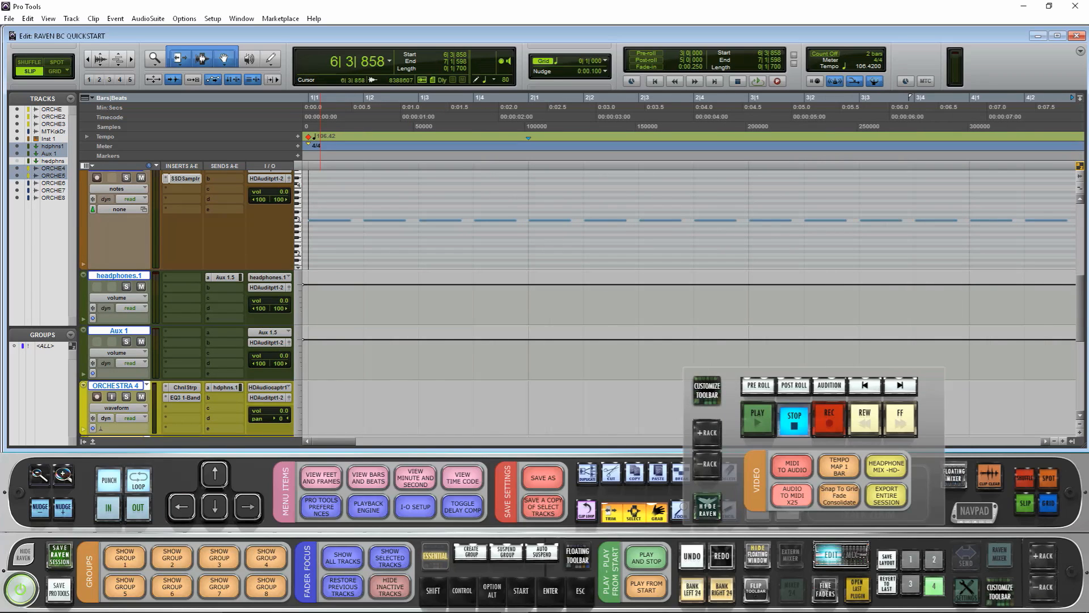
Edit the Audio to MIDI X25 batch command so its AUDIO TO MIDI -25 NOTES- action repeats 25 times
right_click(793, 496)
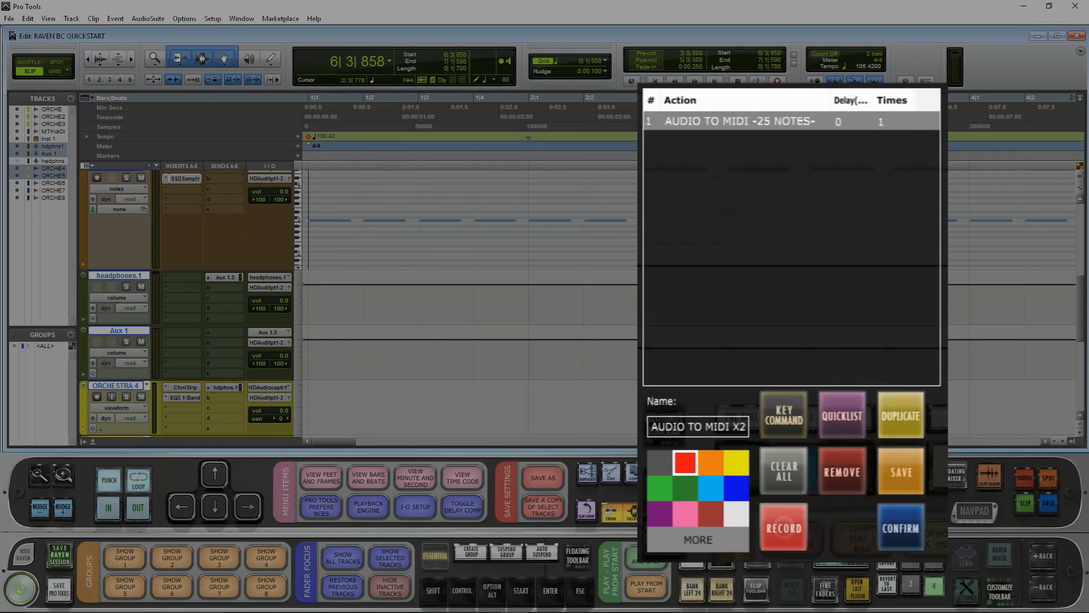
double_click(891, 121)
key("BackSpace")
type("25")
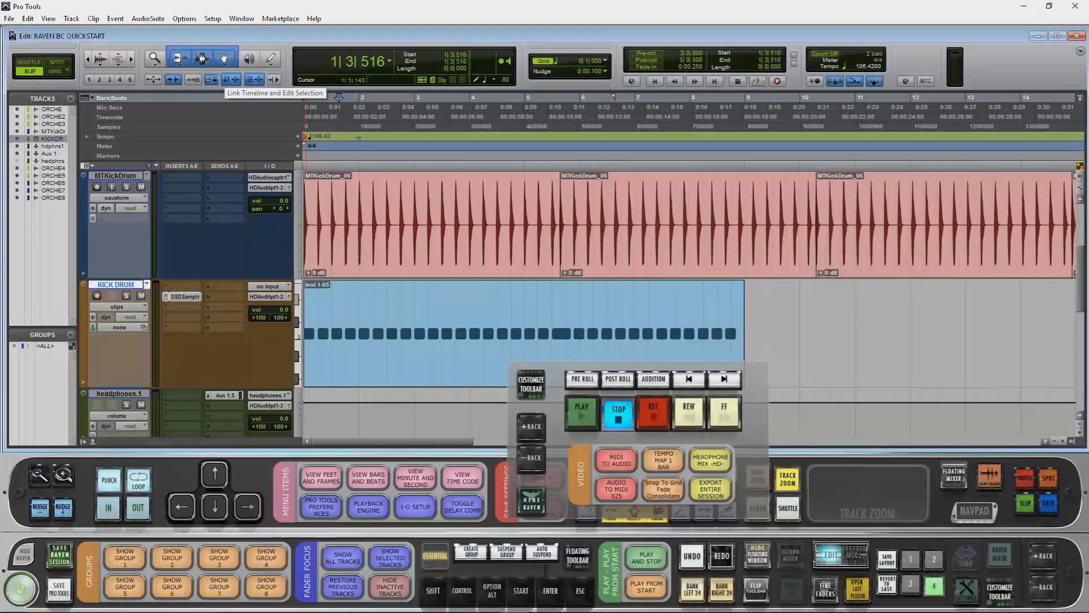
Set up the bounce with Interleaved format and Import After Bounce enabled, and confirm the settings
key("ctrl+alt+b")
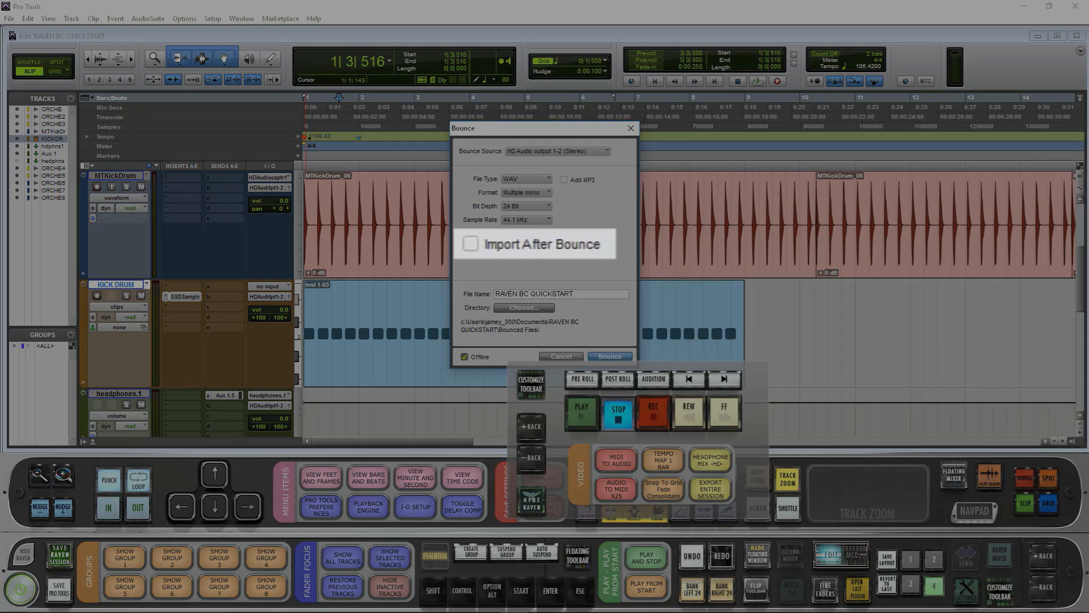
left_click(504, 244)
left_click(525, 193)
left_click(553, 207)
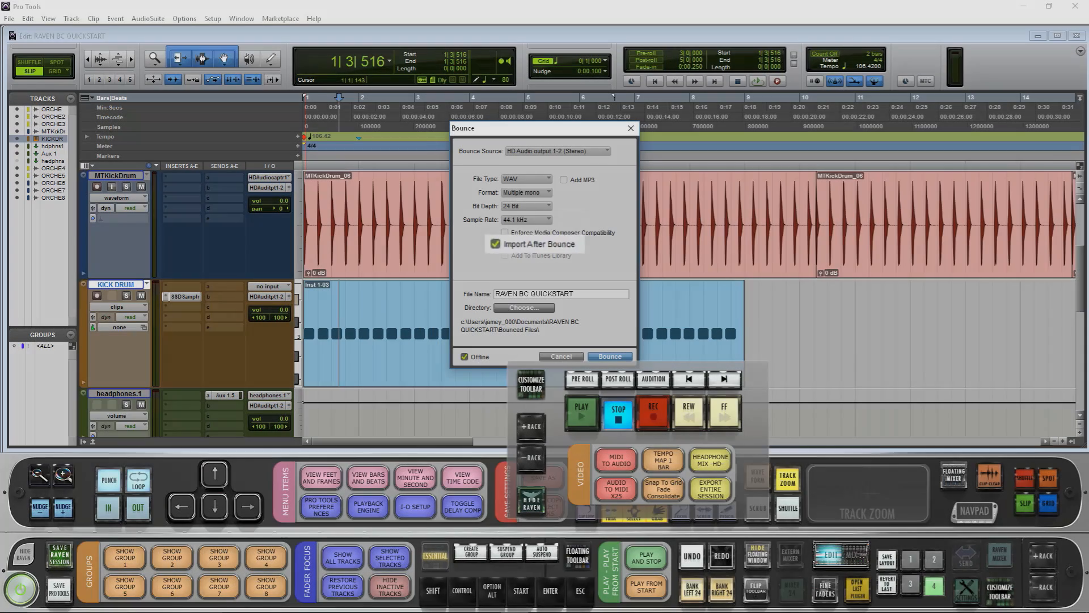
left_click(524, 192)
left_click(548, 217)
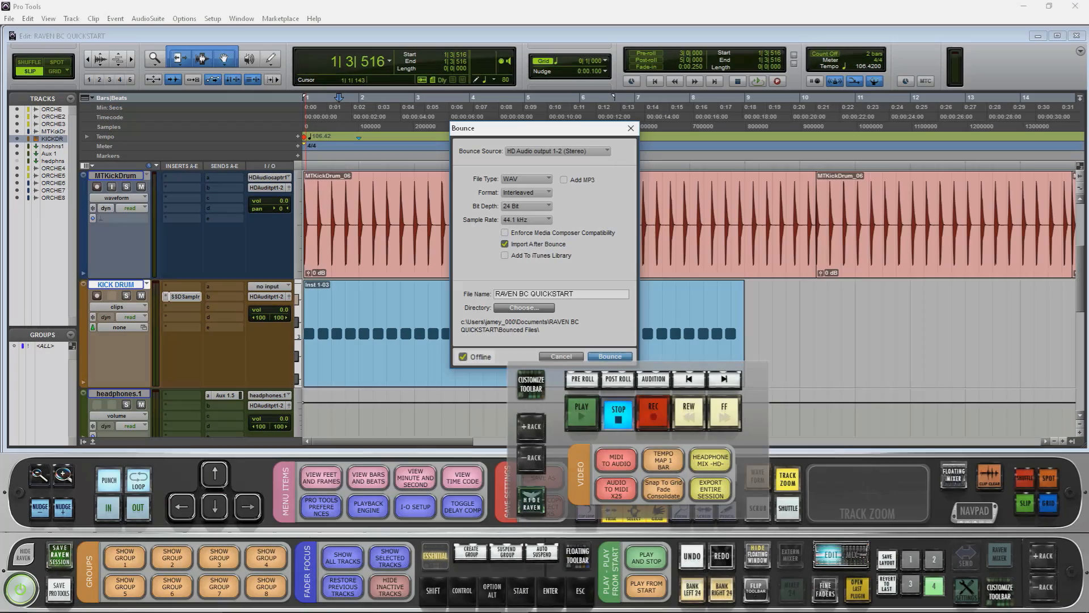
left_click_drag(575, 294, 495, 294)
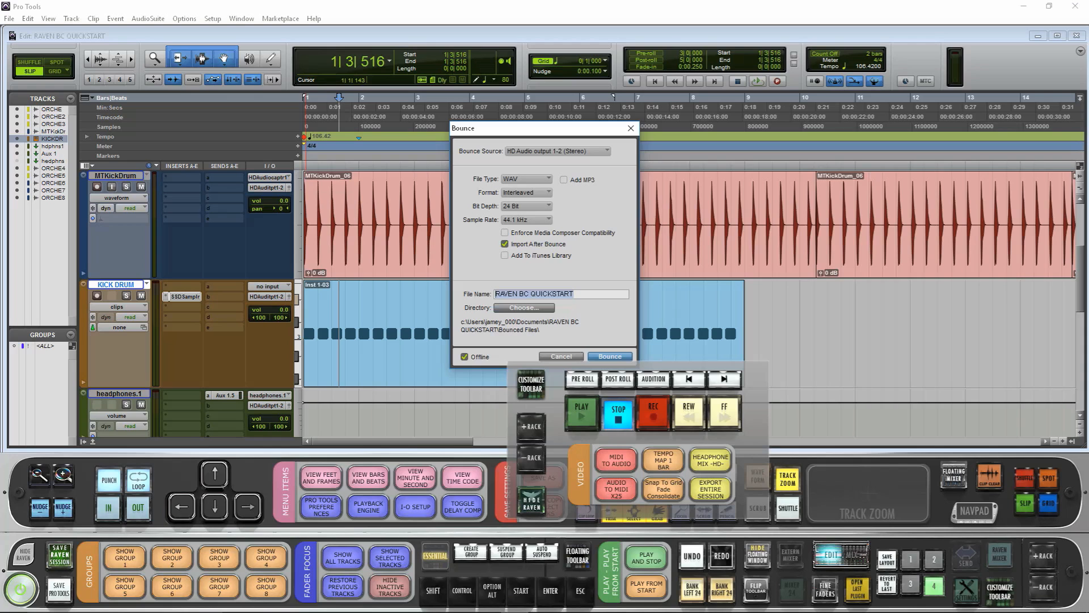
key("Return")
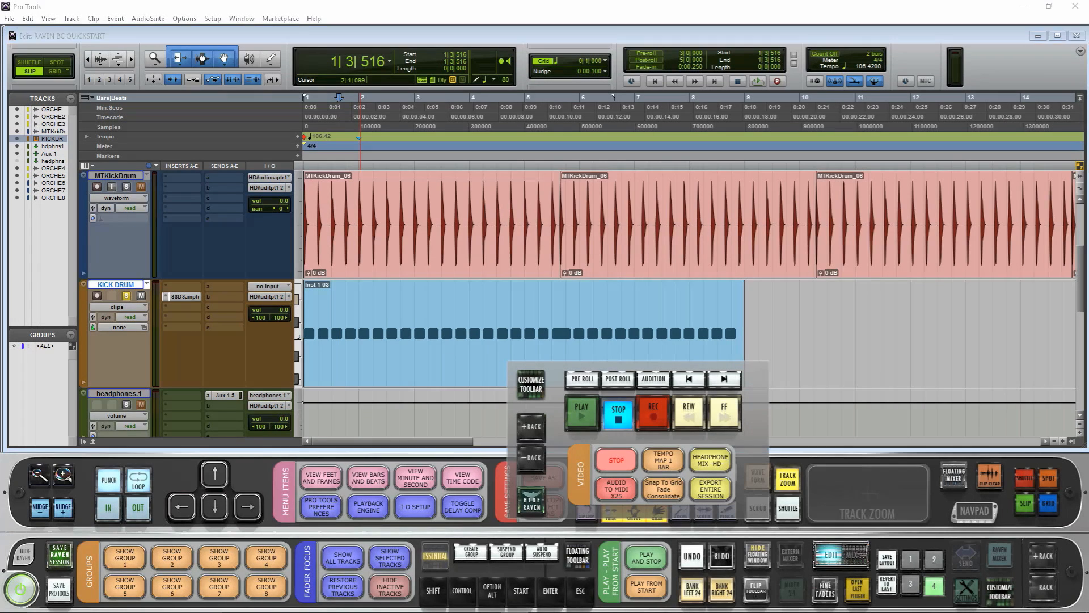
Run MIDI to Audio on the KICK DRUM track, bouncing it as KICK DRUM.01 and importing it to a new track at session start
left_click(711, 488)
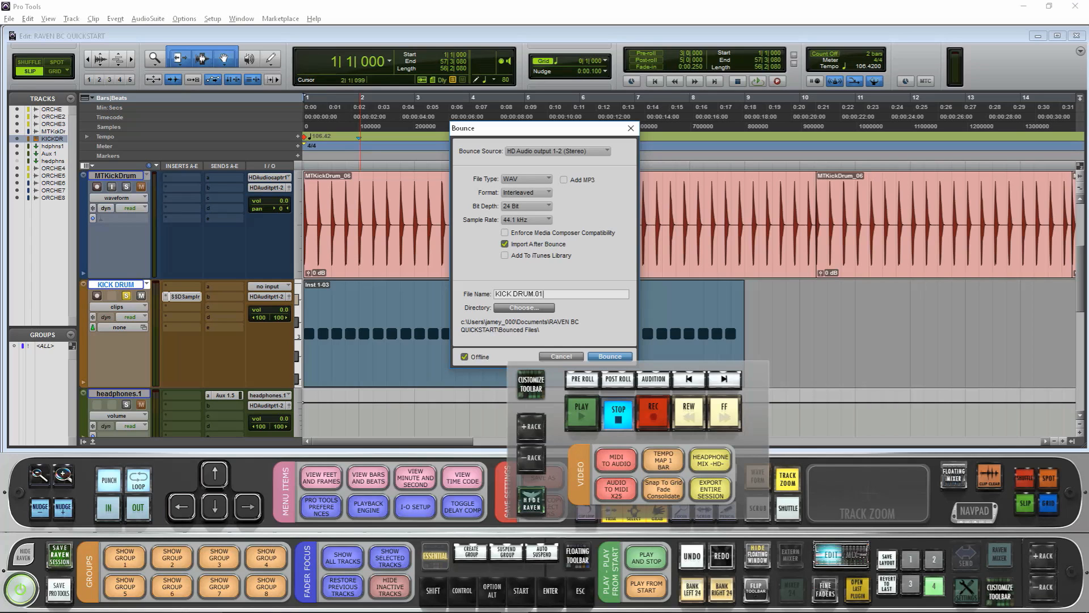
key("Return")
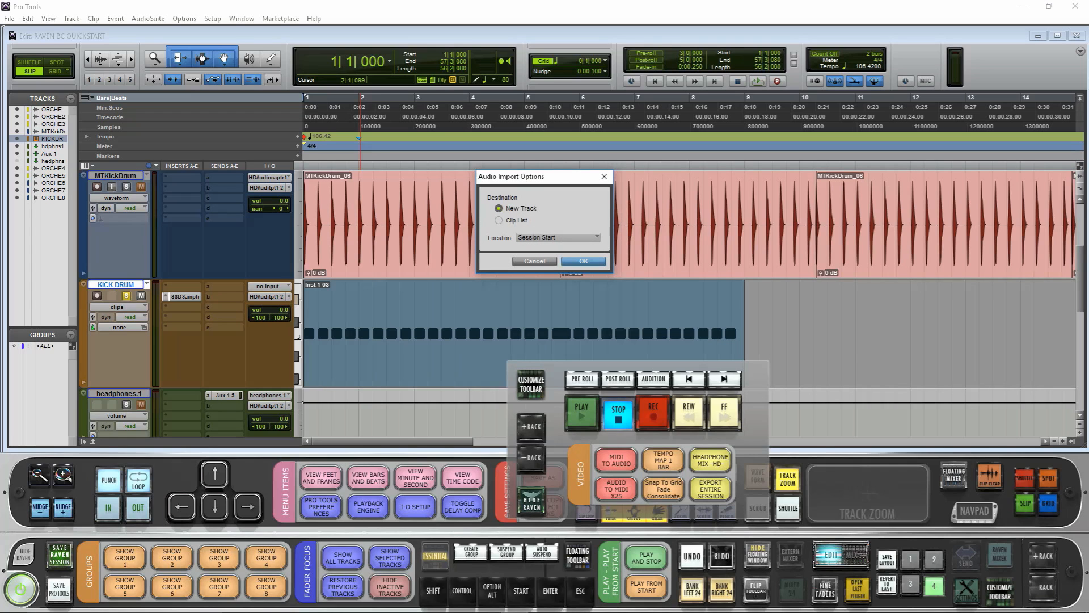
key("Return")
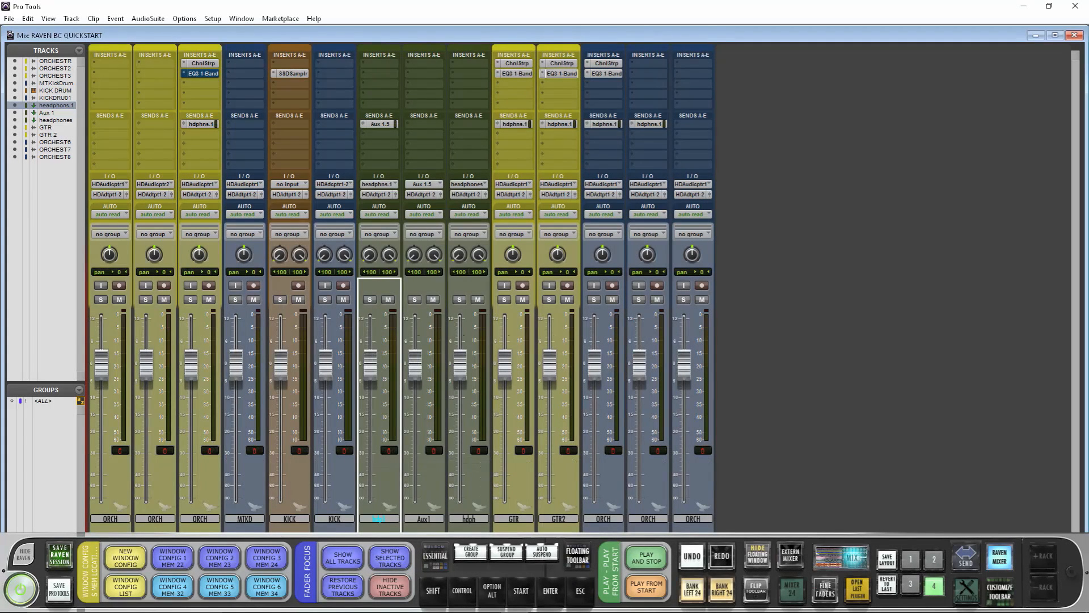
Select the GTR and GTR 2 tracks and show only those selected tracks in the mixer
left_click(514, 519)
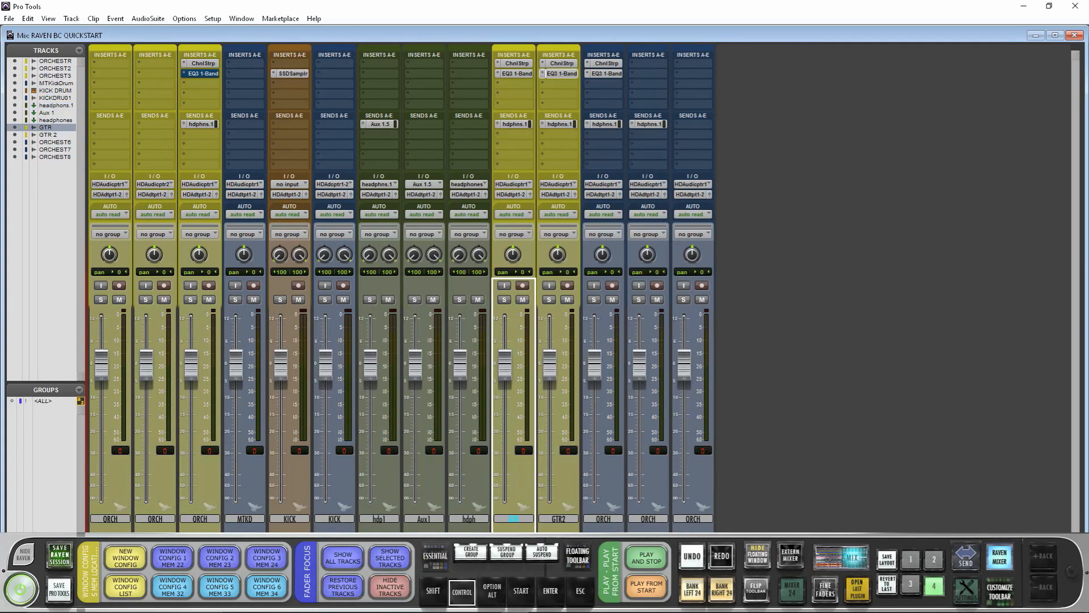
left_click(558, 519, "ctrl")
left_click(390, 558)
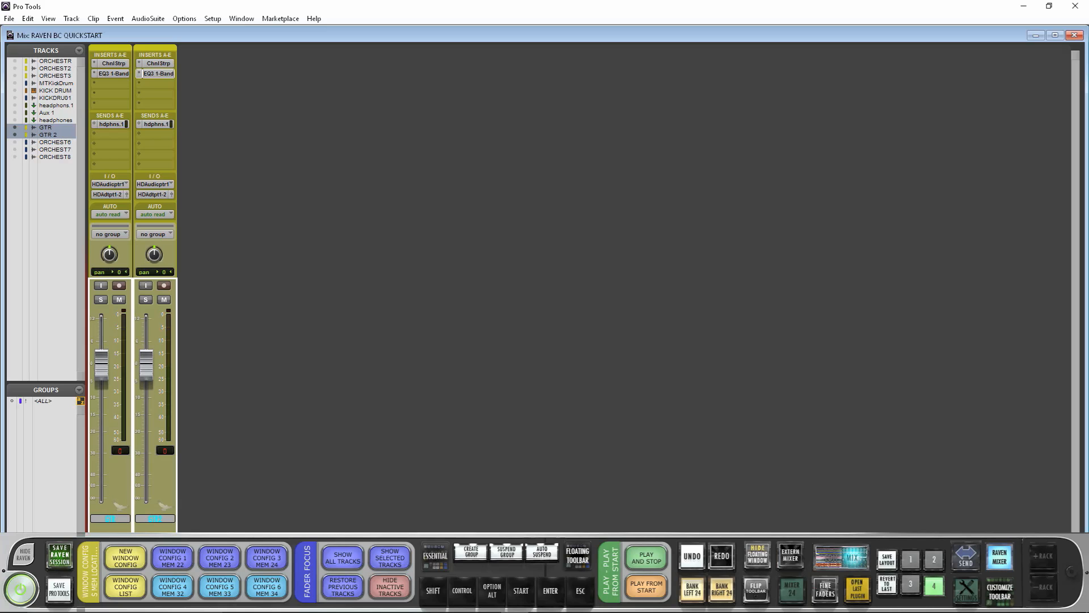
Create memory location number 22 with time properties set to None, storing only Track Show/Hide
key("KP_Enter")
left_click(489, 130)
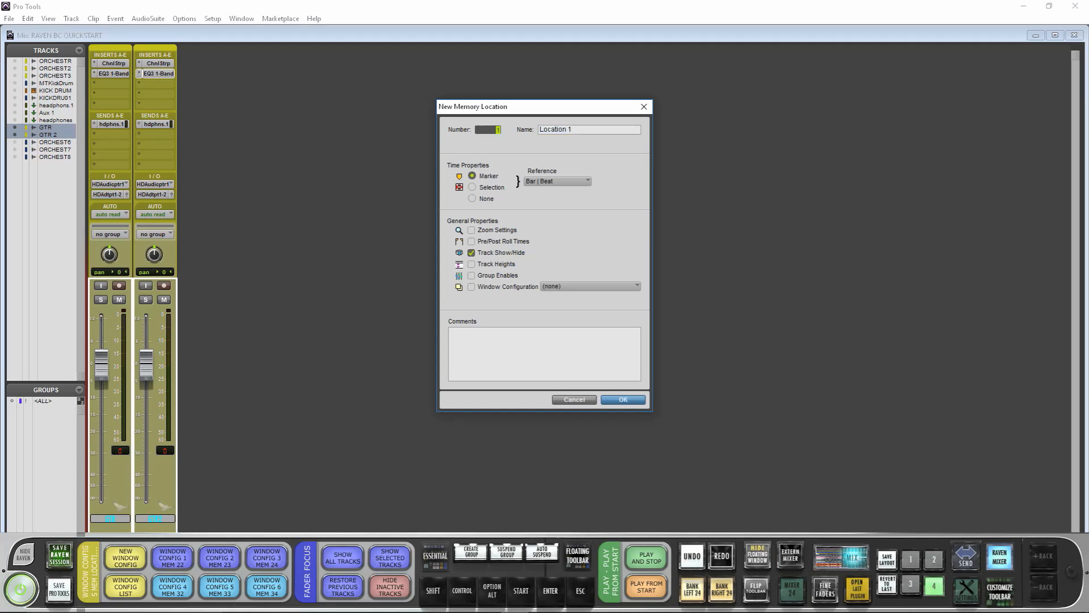
type("22")
left_click(472, 199)
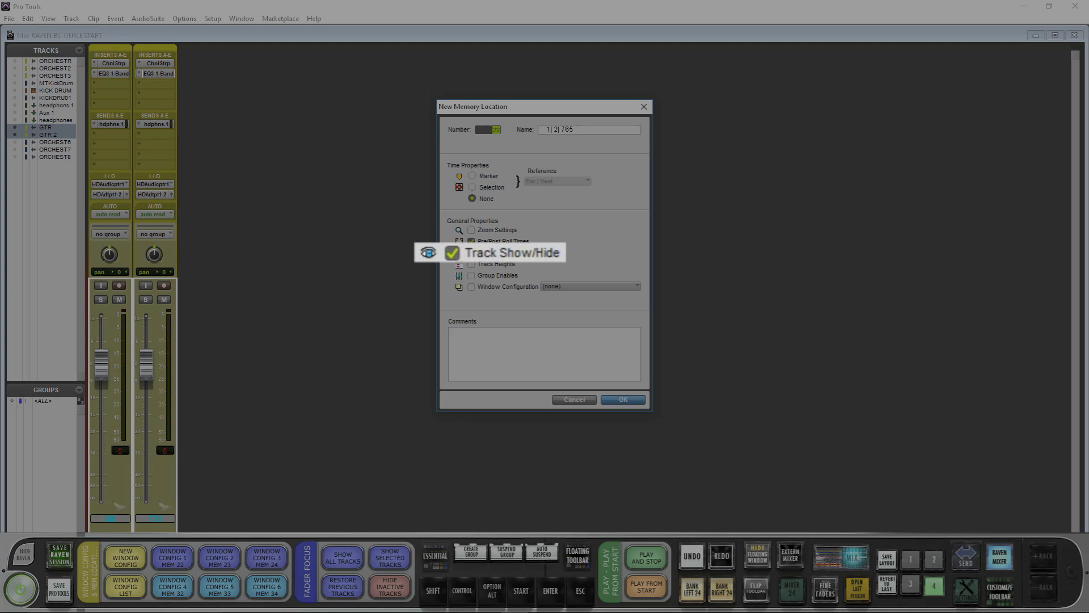
left_click(472, 253)
left_click(471, 253)
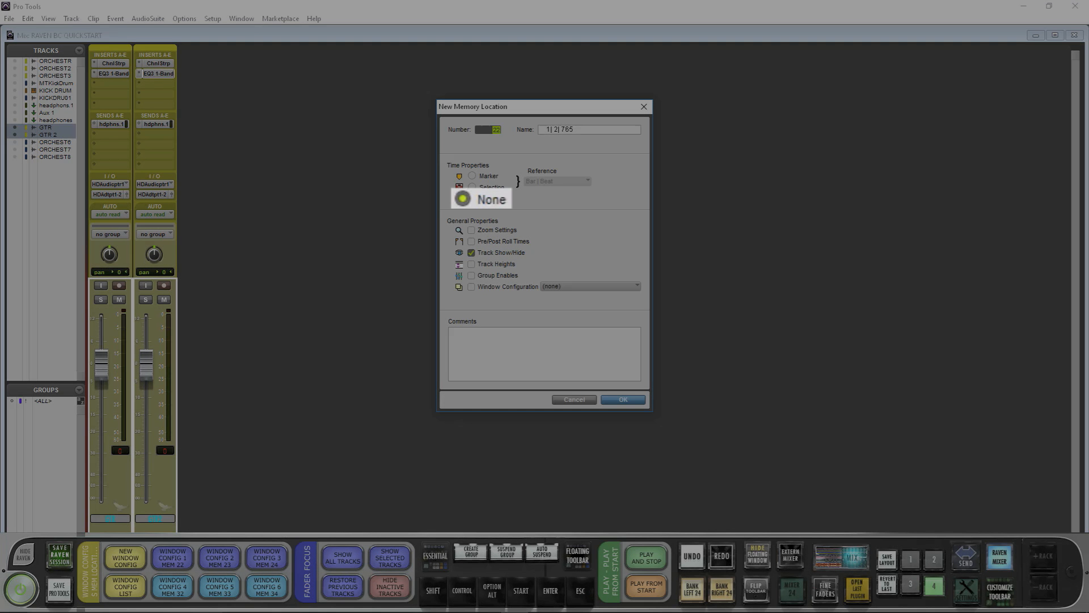
key("Return")
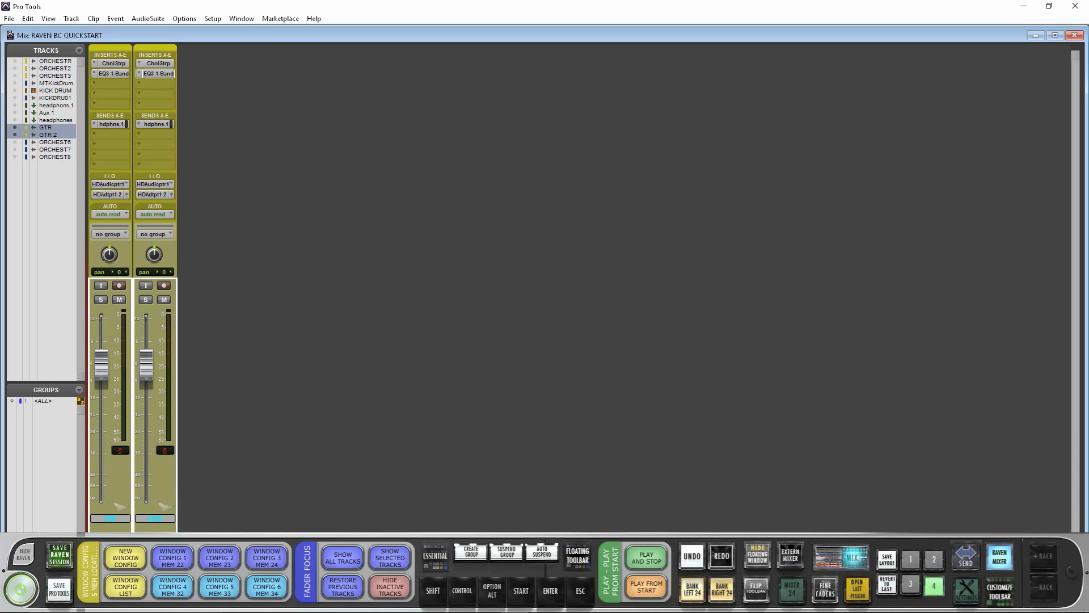
Open GTR's Channel Strip and EQ3 1-Band windows side by side and save the layout as a window configuration named GTR
left_click(114, 63)
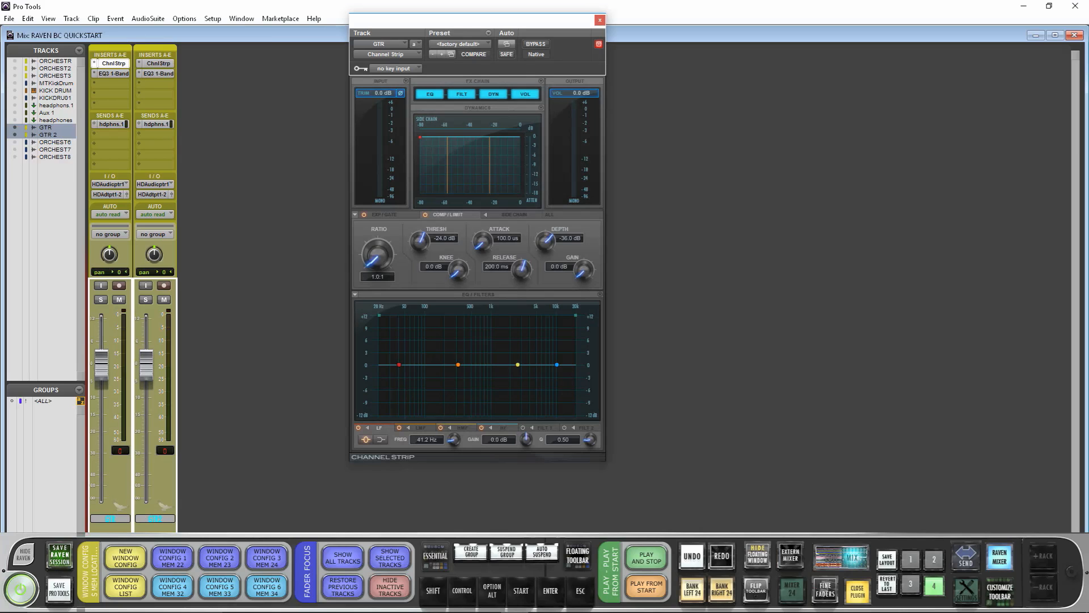
left_click(113, 74, "shift")
left_click_drag(136, 16, 785, 134)
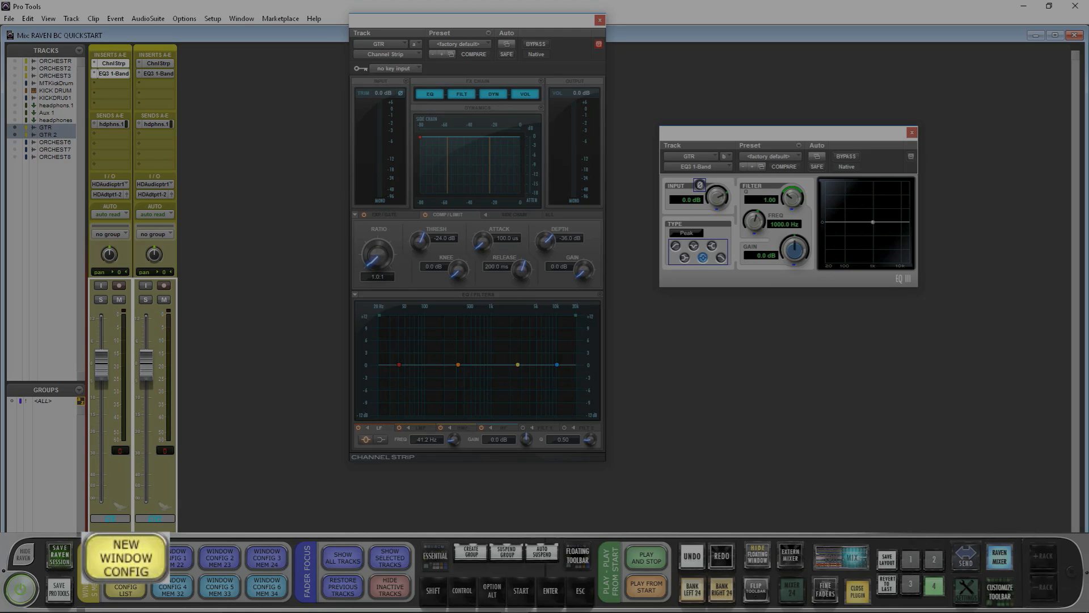
left_click(125, 558)
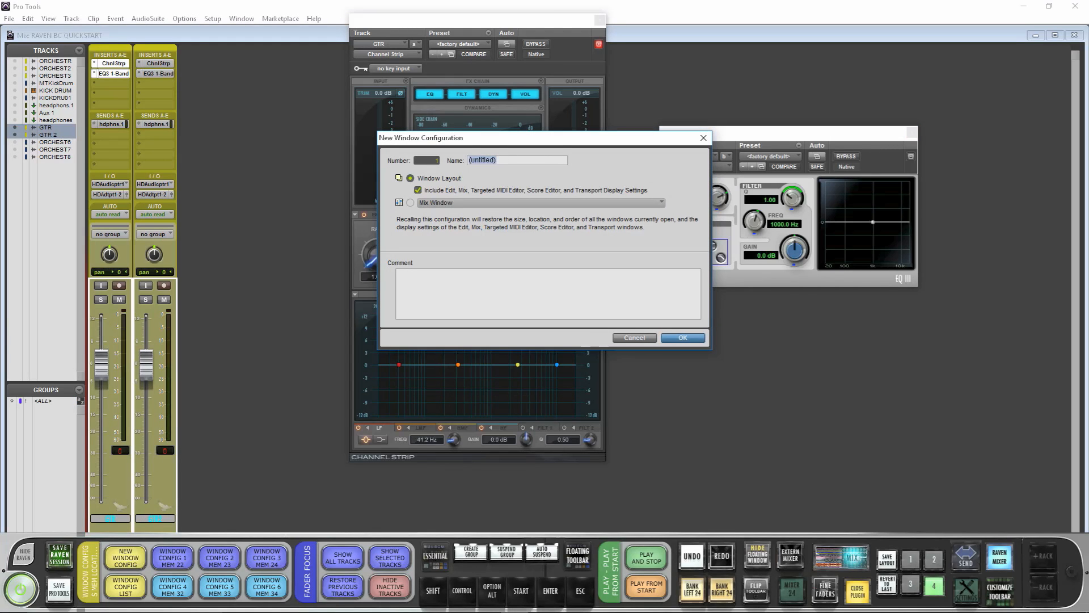
type("GTR")
key("Return")
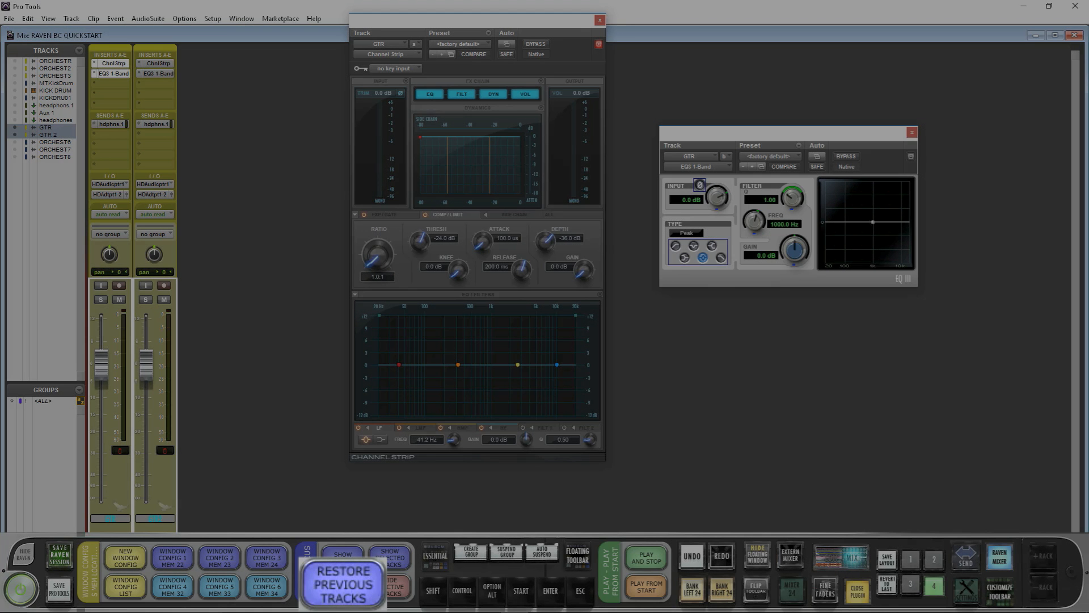
Restore the previously shown tracks and recall Window Config 1 Mem 22 with ORCHESTRA 7 selected
left_click(342, 586)
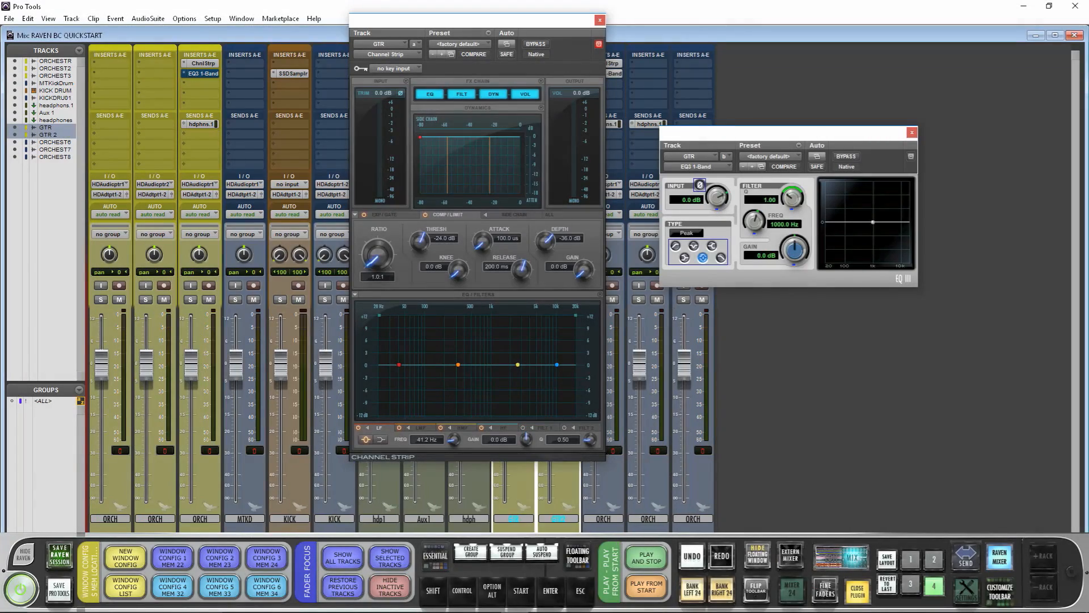
left_click(125, 557)
left_click(648, 519)
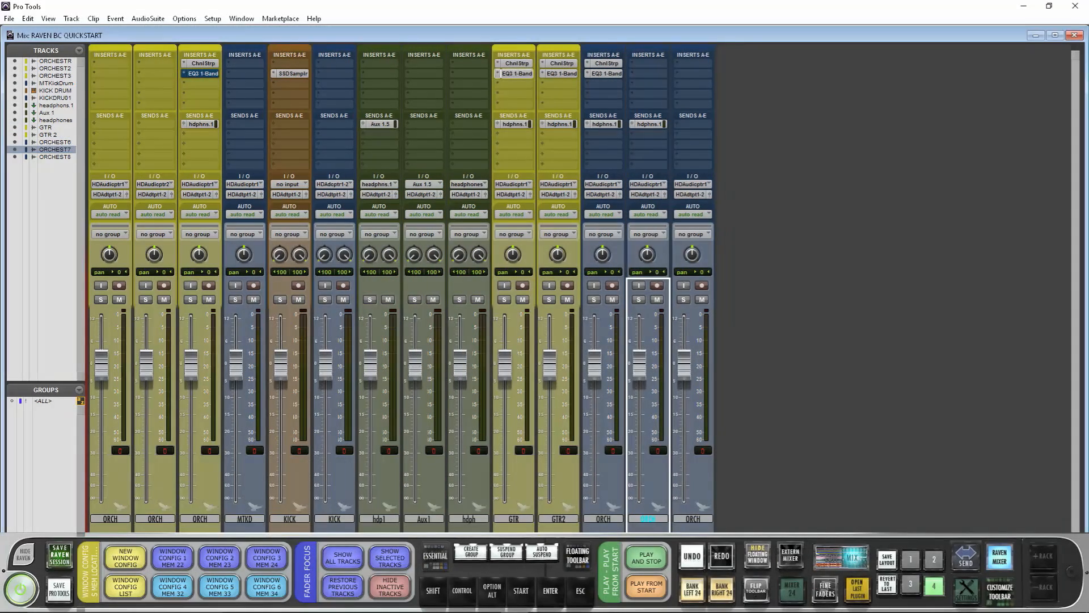
left_click(172, 558)
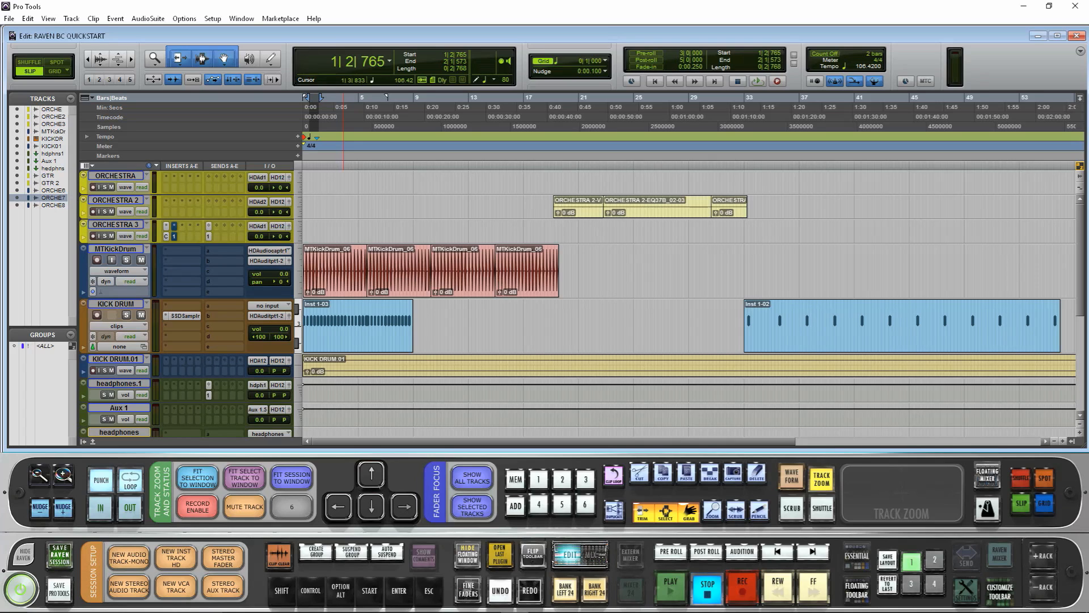
Open the empty batch command 6 for editing and add the actions NAME, spacebar, 1 and ctrl + cursor right
left_click(288, 505)
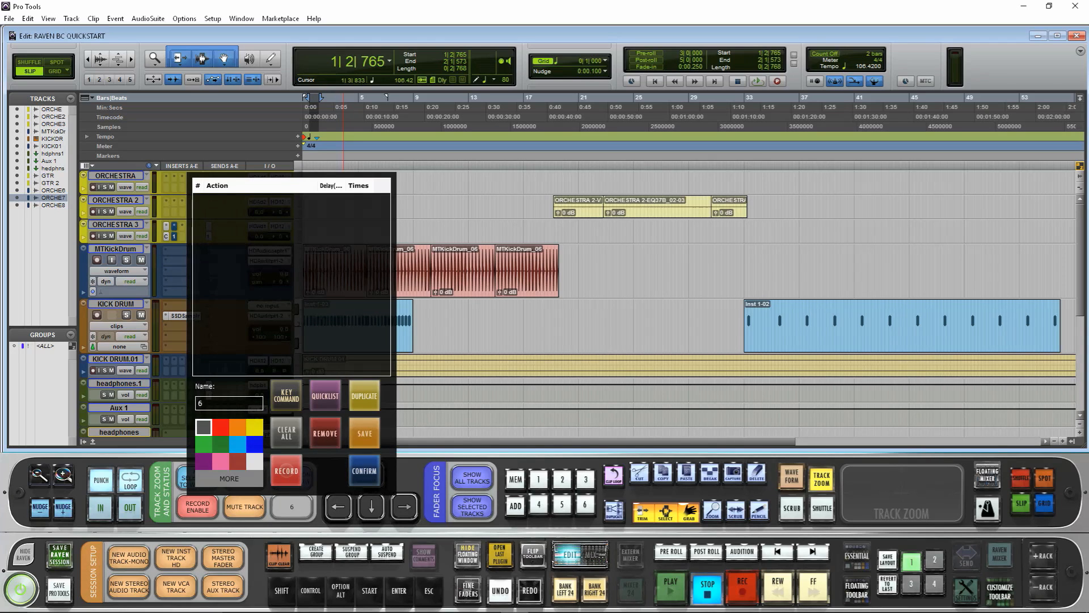
left_click(287, 395)
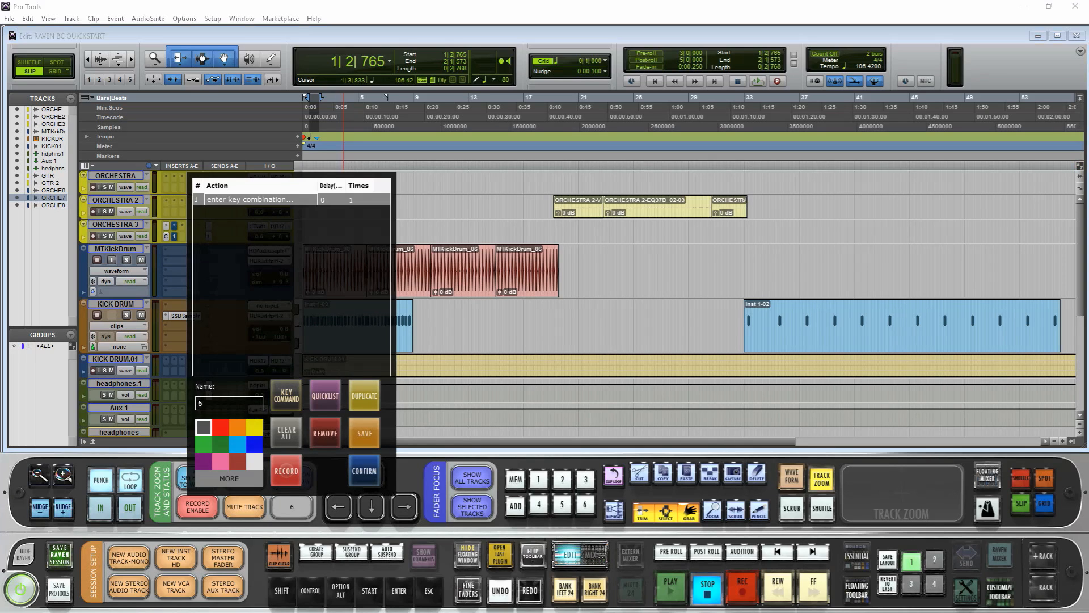
type("NAME")
left_click(287, 395)
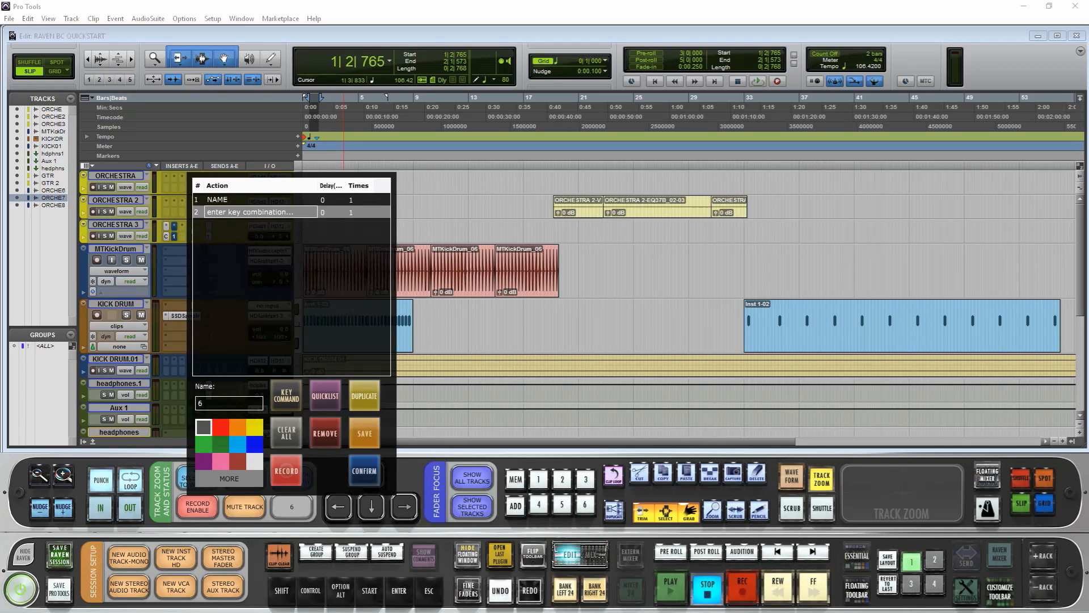
key("space")
left_click(286, 395)
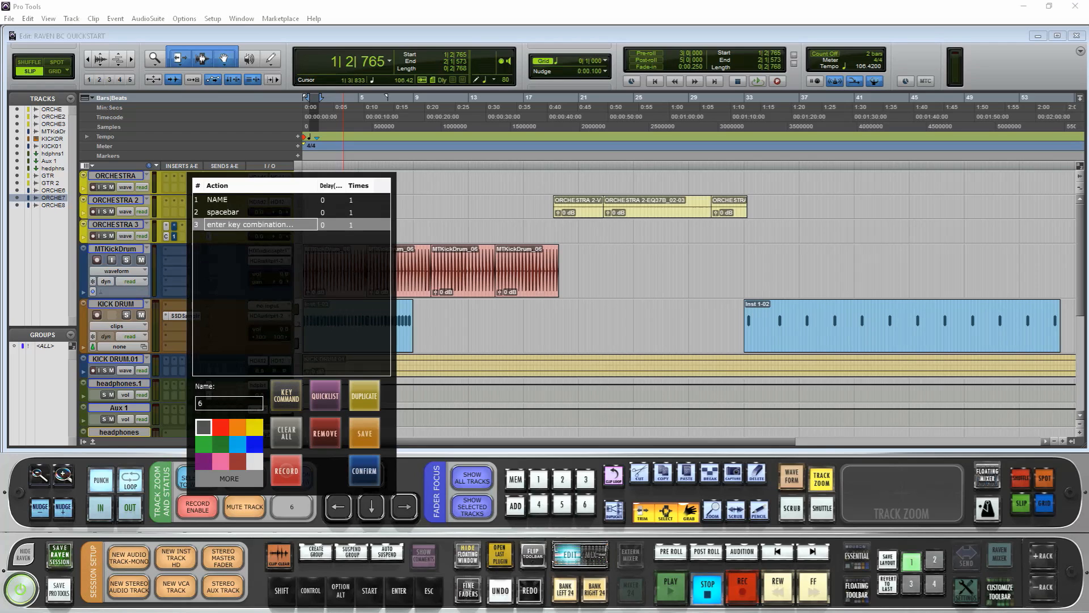
key("1")
left_click(286, 396)
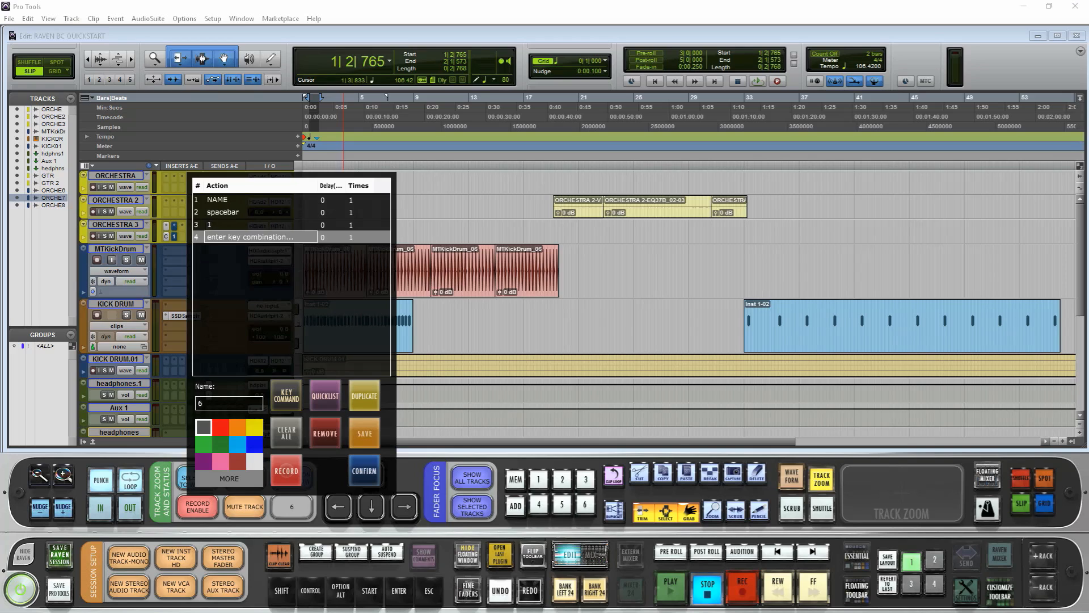
key("ctrl+Right")
Add the second track-naming sequence to batch command 6: NAME, spacebar, 2 and ctrl + cursor right
left_click(286, 395)
type("NAME")
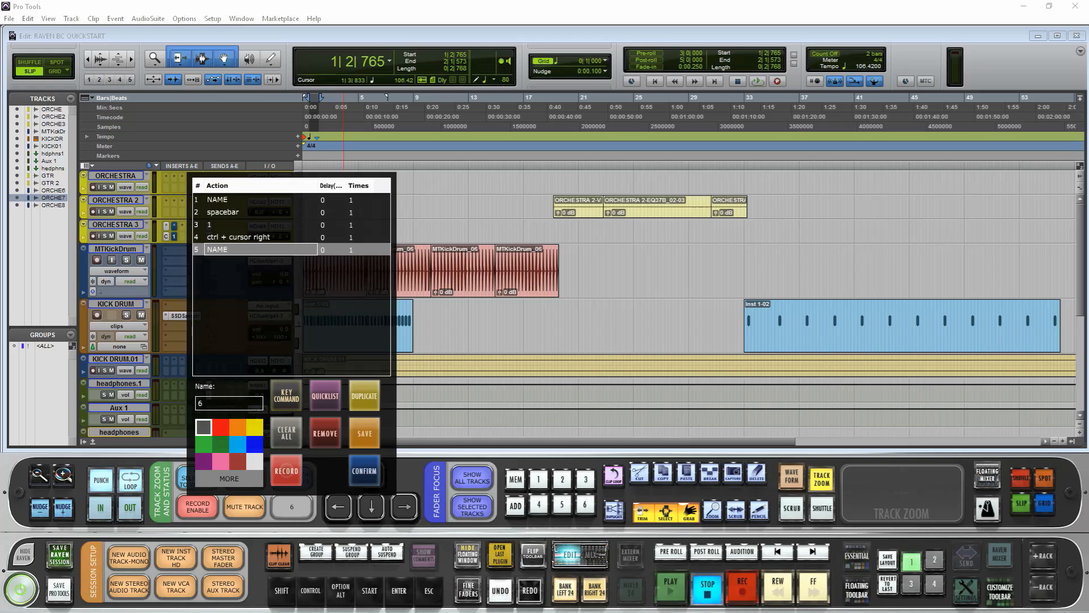
left_click(287, 396)
key("space")
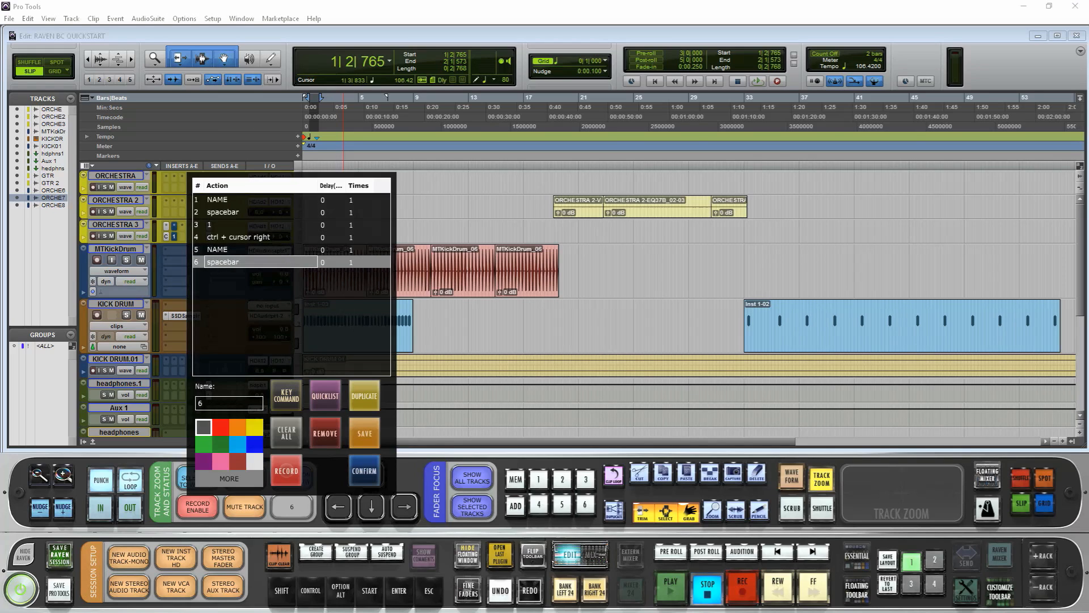
left_click(286, 396)
key("2")
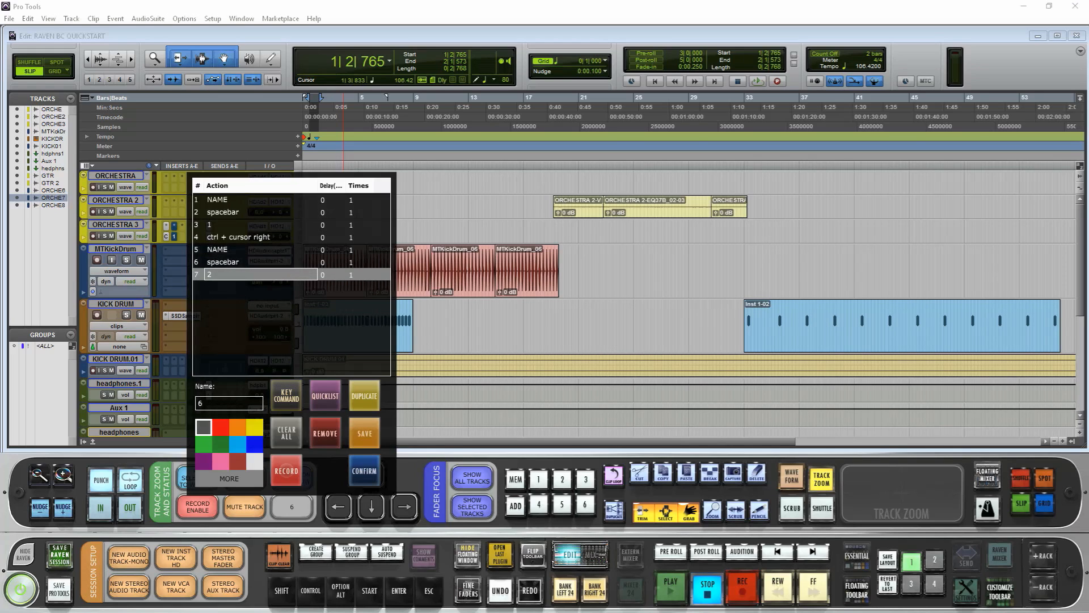
left_click(287, 395)
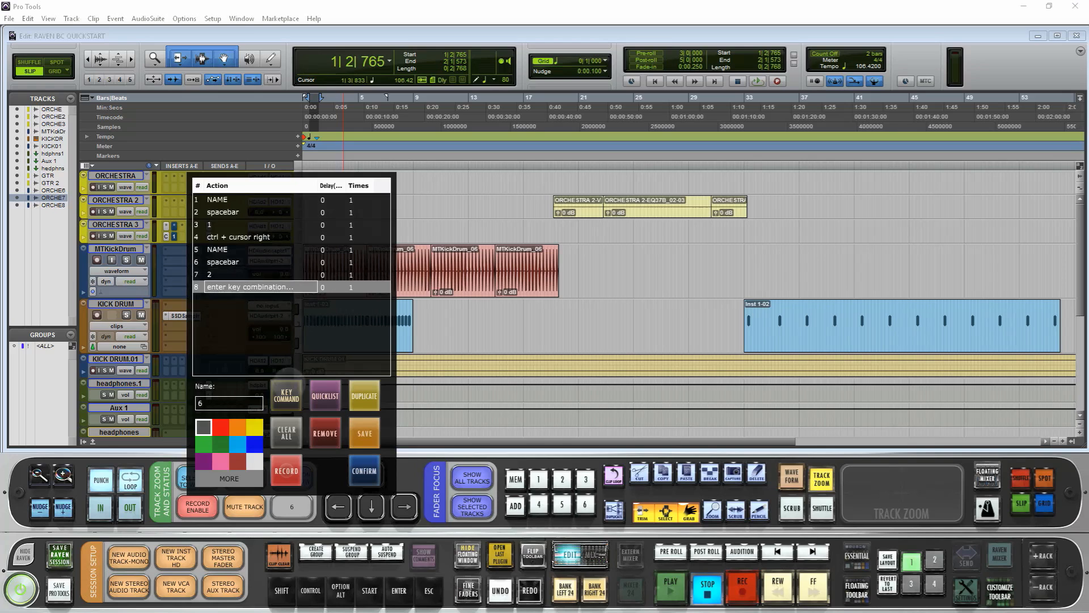
key("ctrl+Right")
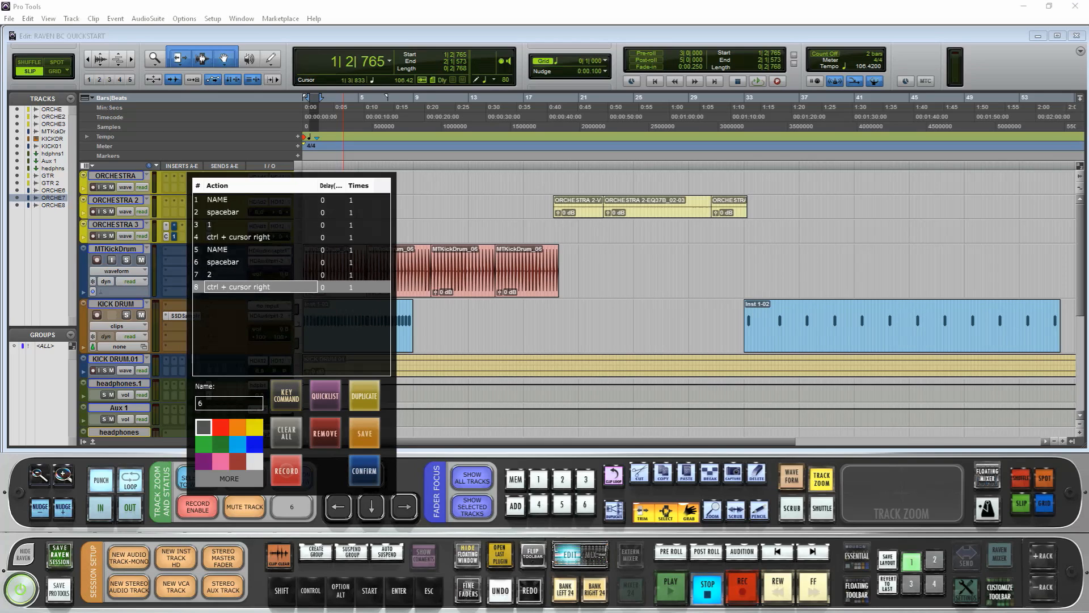
Add the third track-naming sequence to batch command 6: NAME, spacebar, 3 and return
left_click(287, 395)
key("Menu")
left_click(286, 396)
key("space")
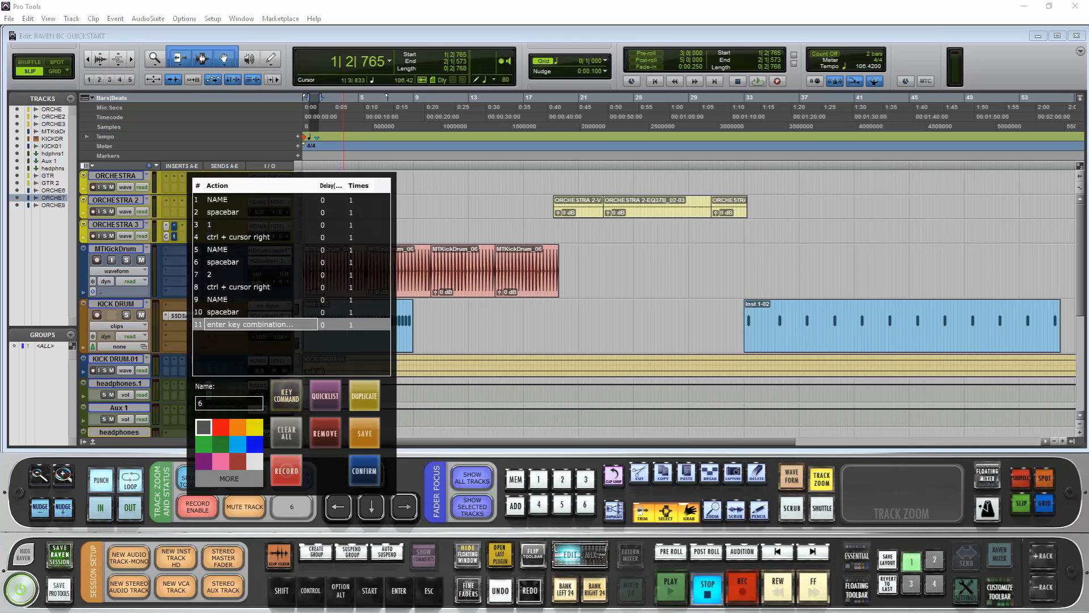
key("3")
left_click(287, 395)
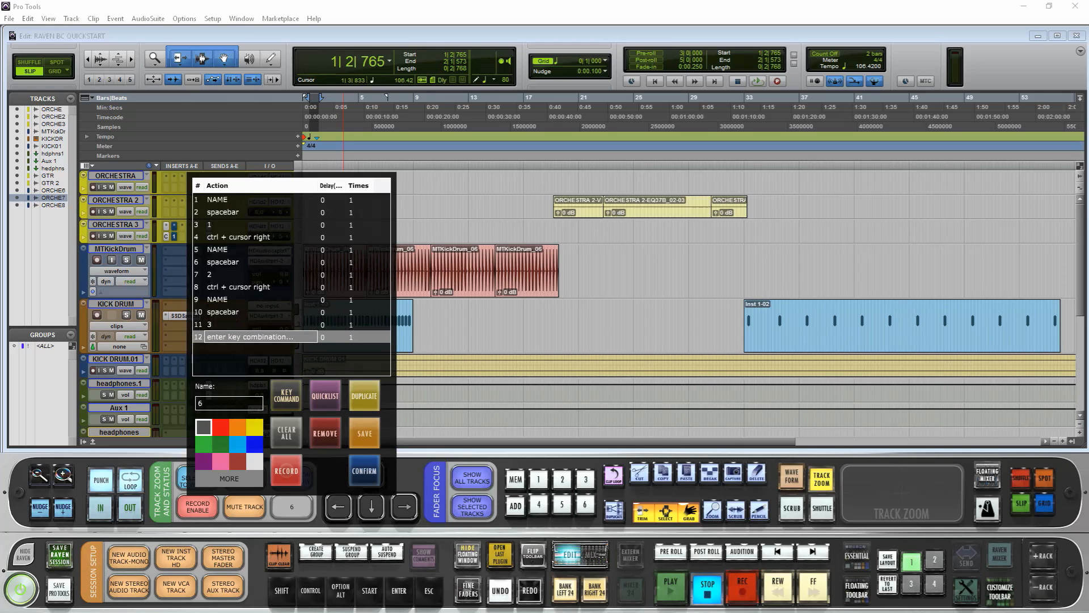
key("Return")
Name the batch command NAME X3, color it red, and run it on the three ORCHESTRA tracks
double_click(210, 402)
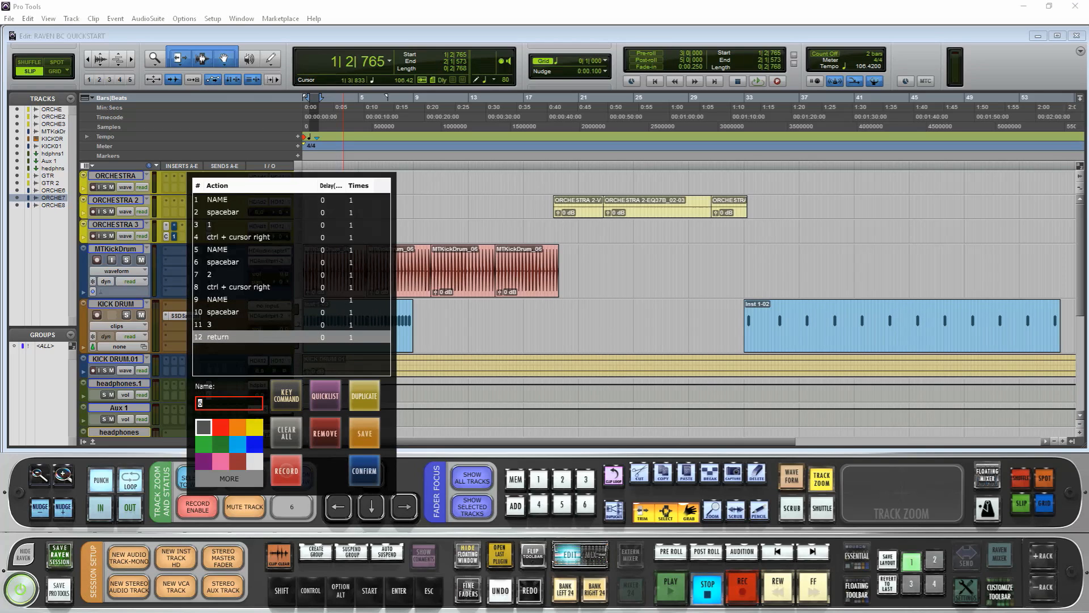
type("NAME X3")
left_click(221, 427)
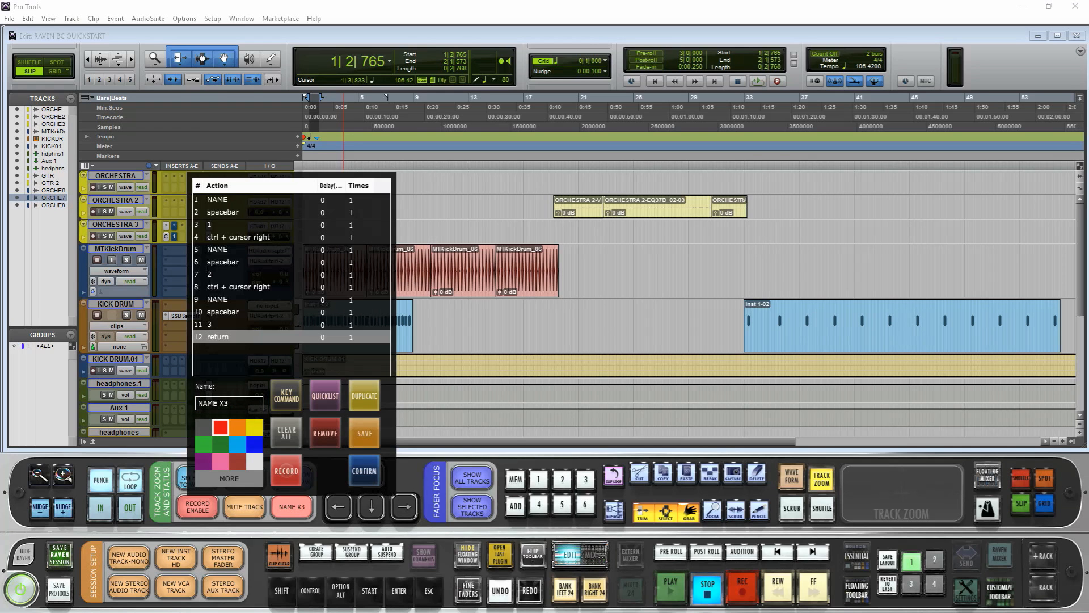
left_click(364, 471)
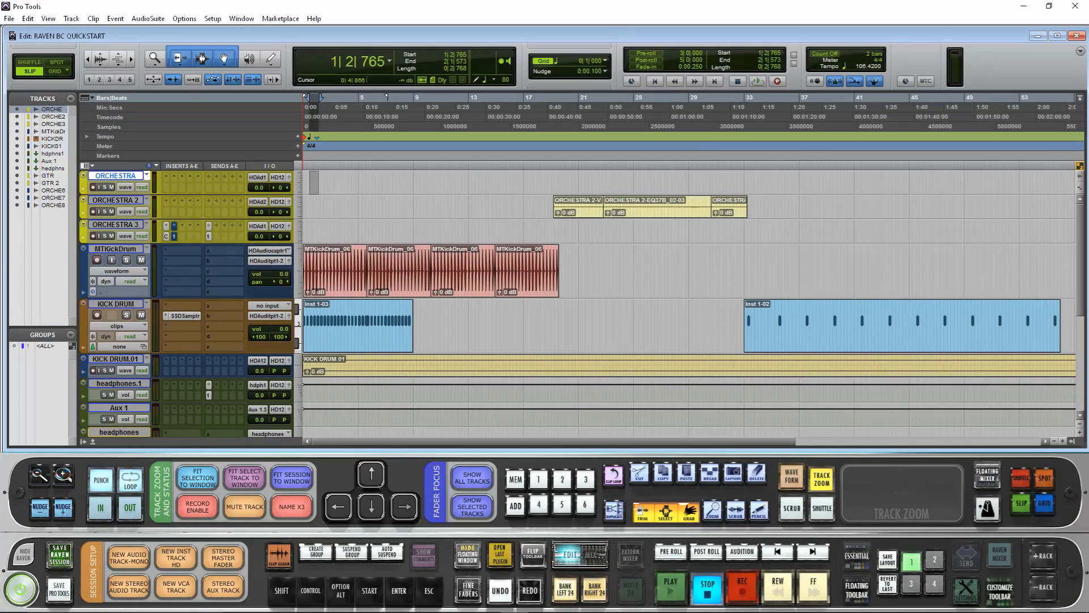
left_click(292, 507)
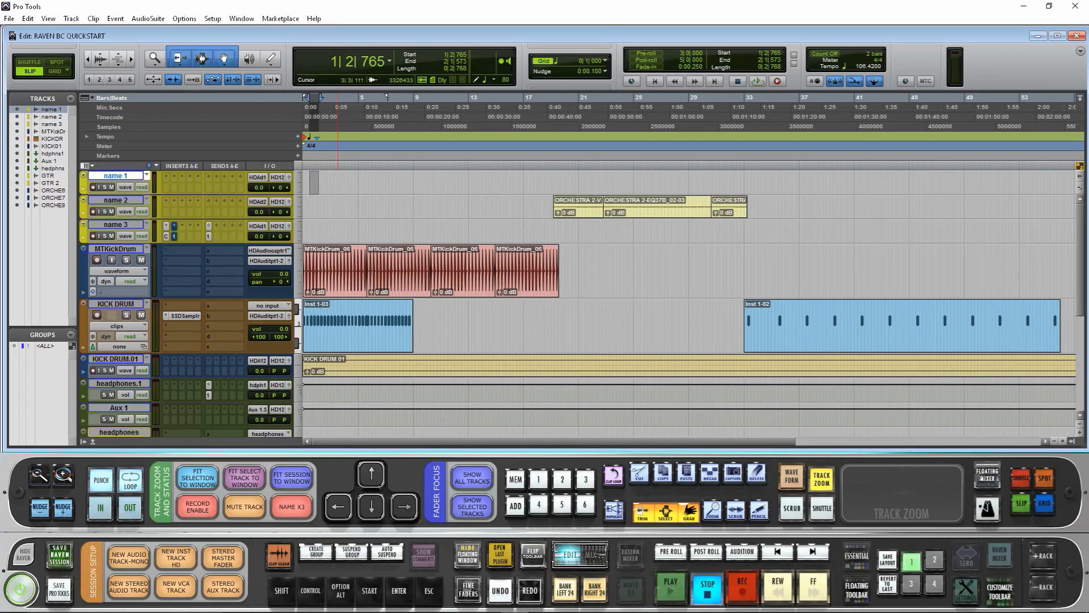
Clear all contents of the MUTE TRACK batch command and confirm the emptied slot
left_click(244, 507)
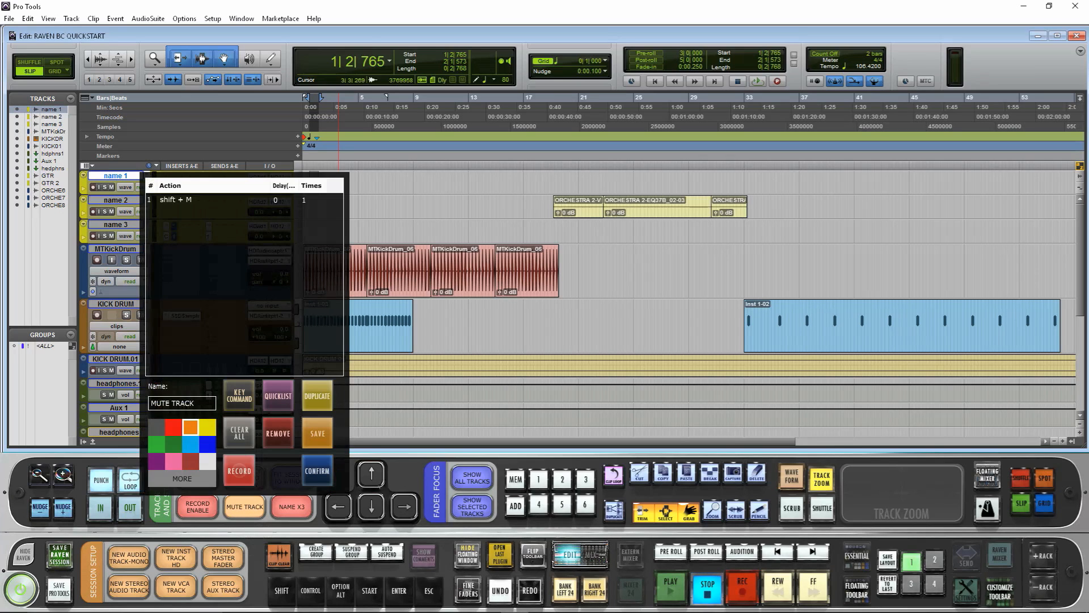
left_click(238, 433)
left_click(317, 470)
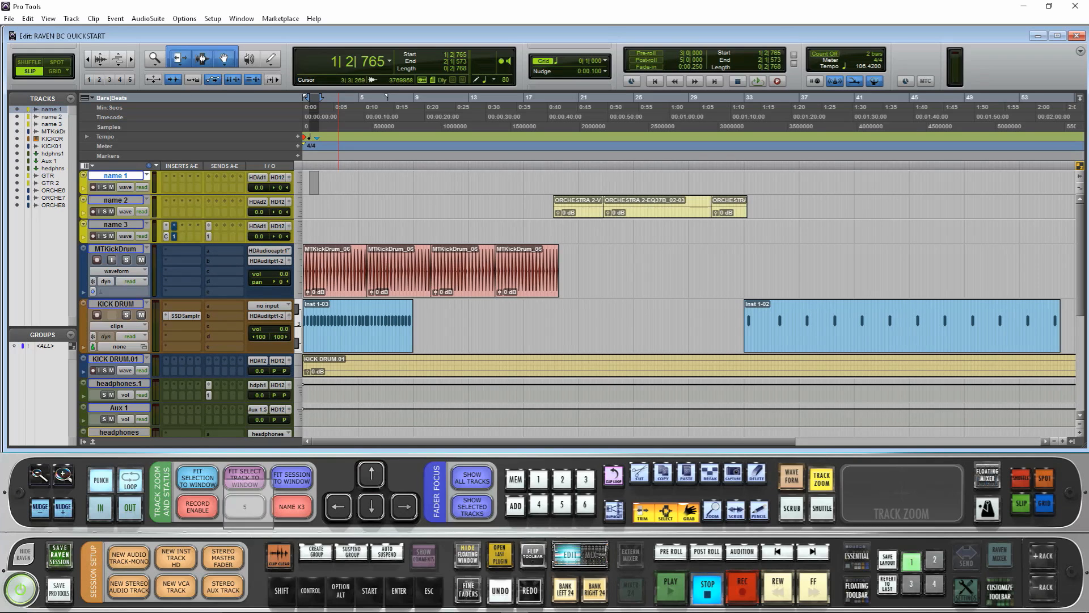
Open the empty batch command 5 for editing and add the factory script PT Alt Key Down
right_click(244, 507)
left_click(278, 396)
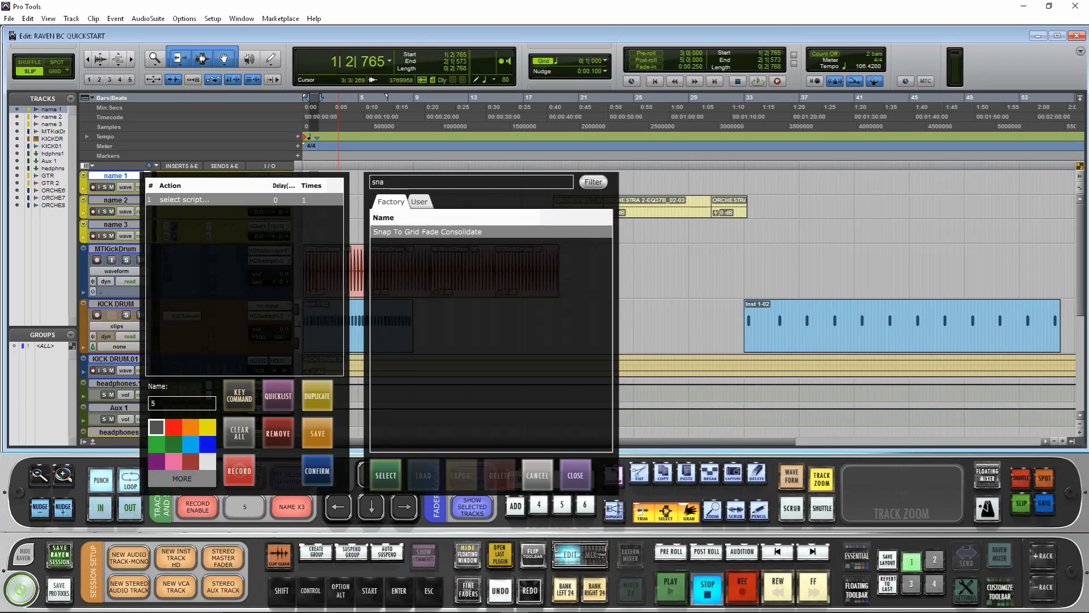
type("alt do")
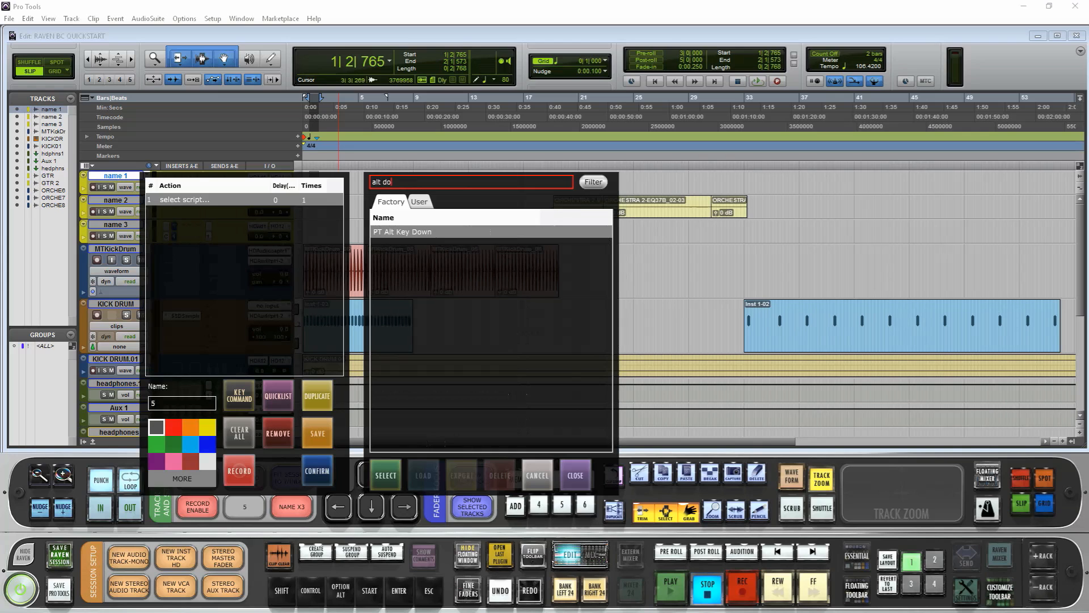
key("Return")
Add the factory script PT Window Key Down as the second action of batch command 5
key("BackSpace")
key("BackSpace")
key("BackSpace")
key("BackSpace")
key("BackSpace")
key("BackSpace")
type("win dow")
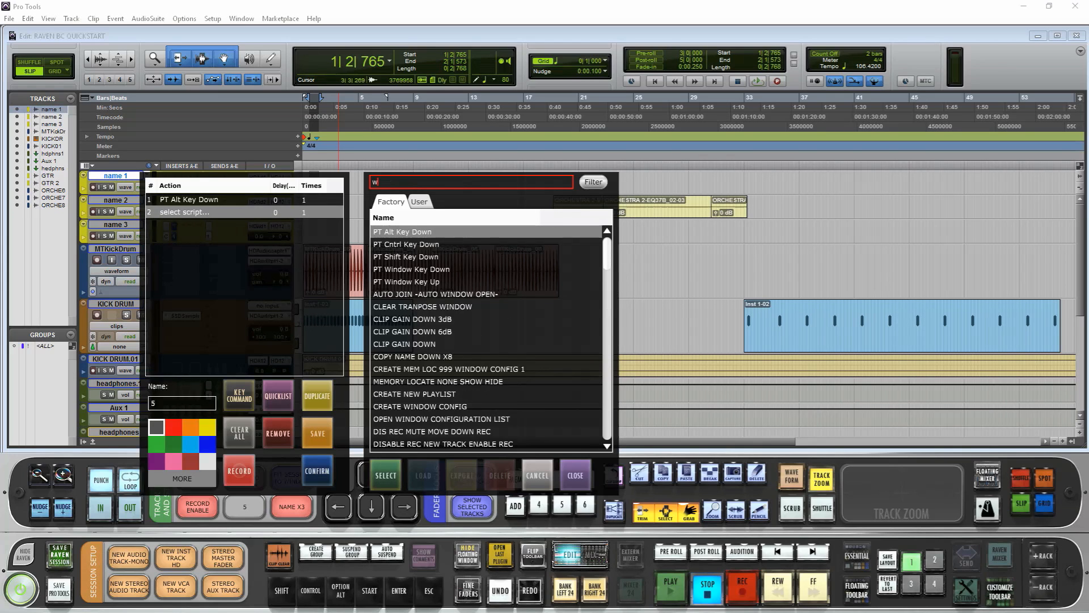
key("Return")
Add the factory script PT Cntrl Key Down and a W key command to batch command 5
key("BackSpace")
key("BackSpace")
key("BackSpace")
key("BackSpace")
key("BackSpace")
key("BackSpace")
key("BackSpace")
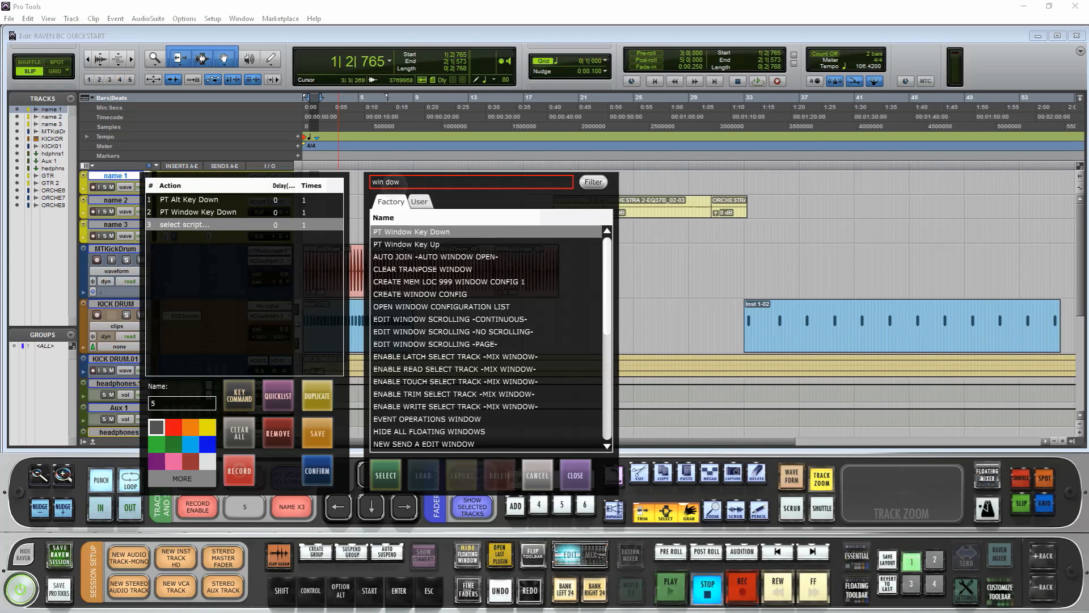
type("cnt")
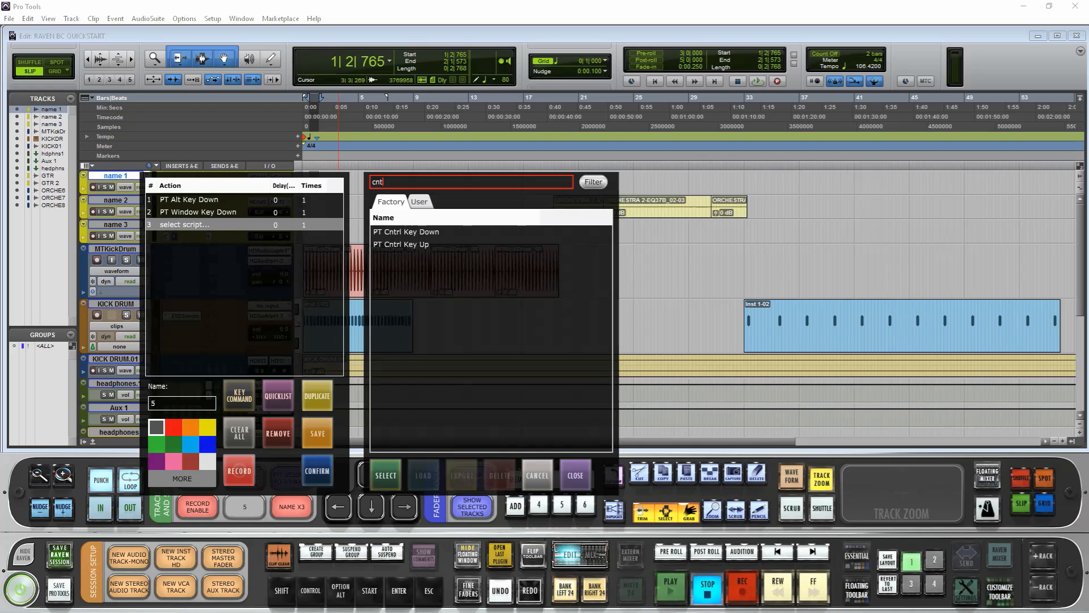
key("Return")
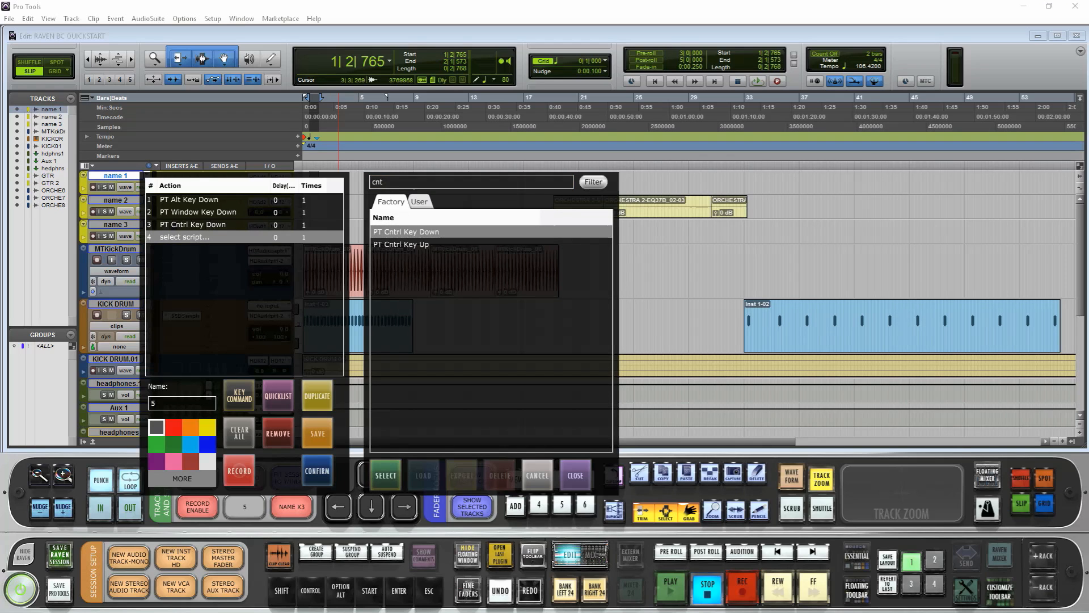
key("Escape")
left_click(239, 396)
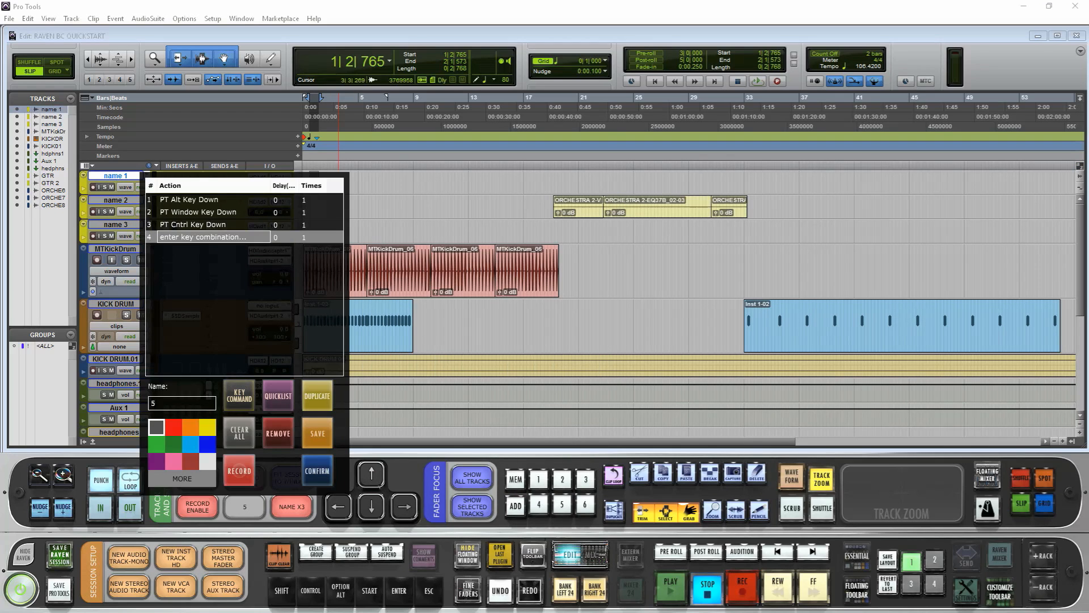
key("w")
Add the release scripts PT Alt Key Up, PT Window Key Up and PT Cntrl Key Up to batch command 5
left_click(278, 396)
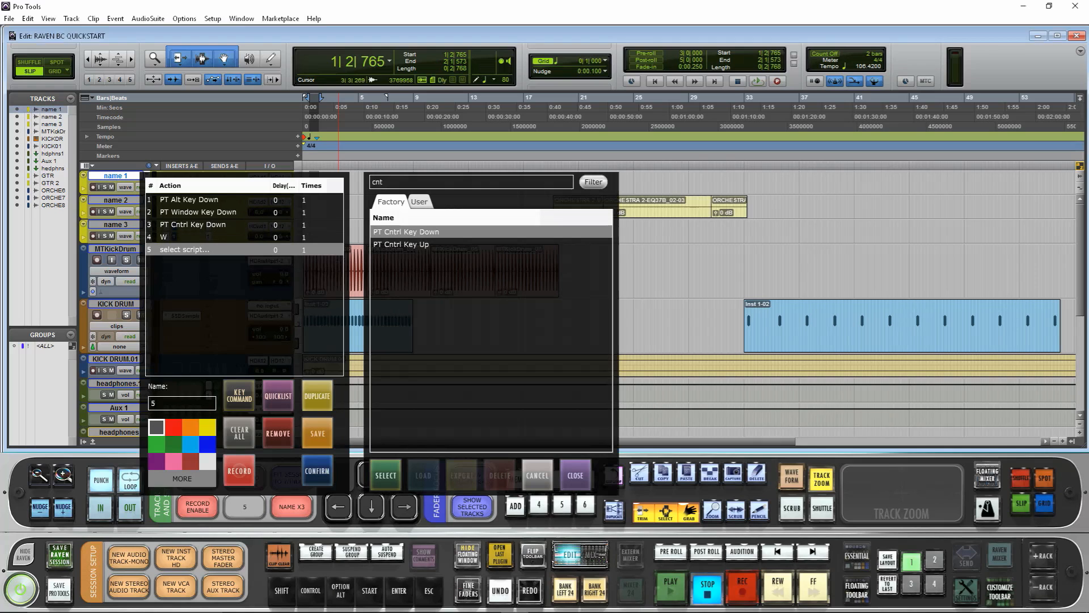
type("alt up")
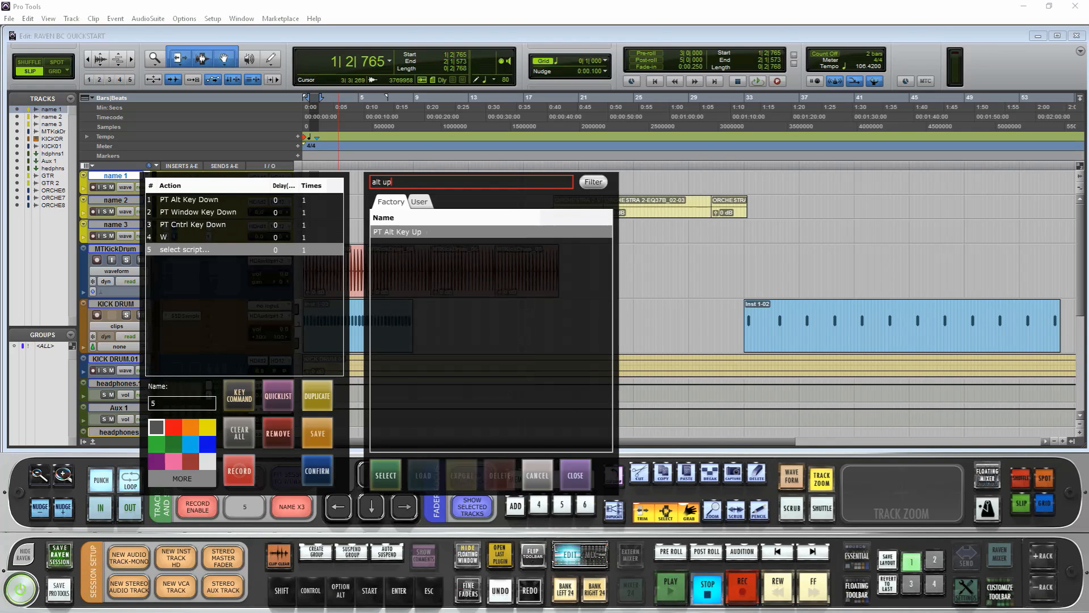
key("Return")
key("ctrl+a")
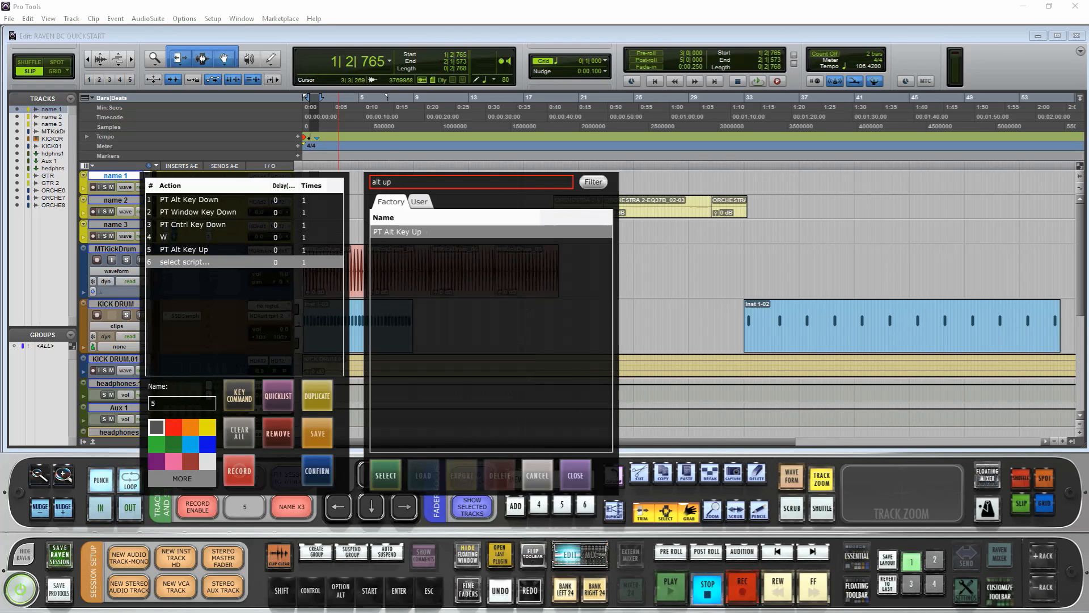
type("win i")
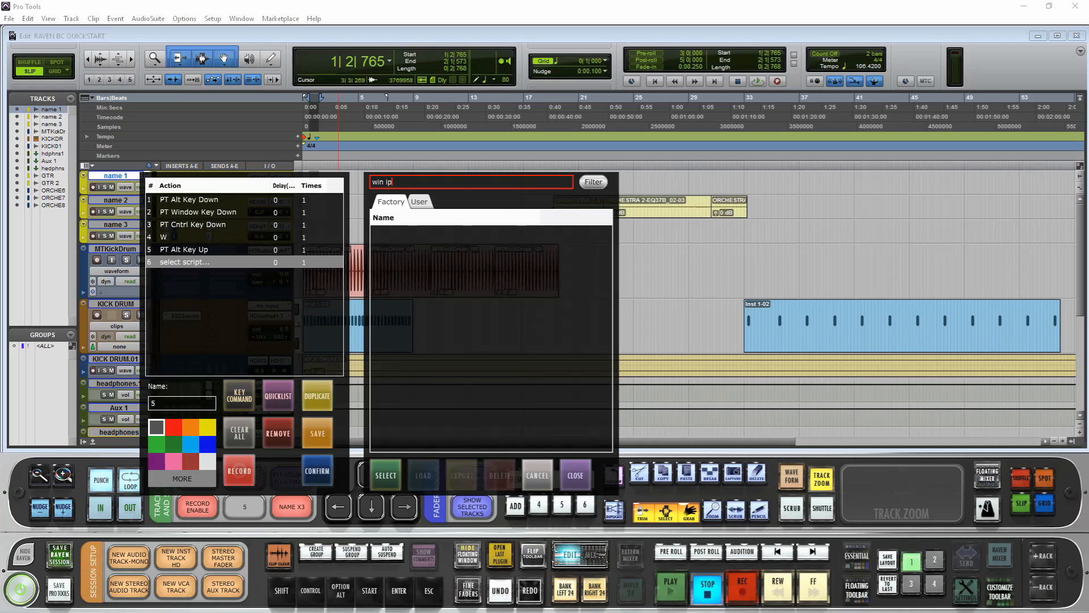
key("Down")
key("Return")
key("ctrl+a")
type("cnt")
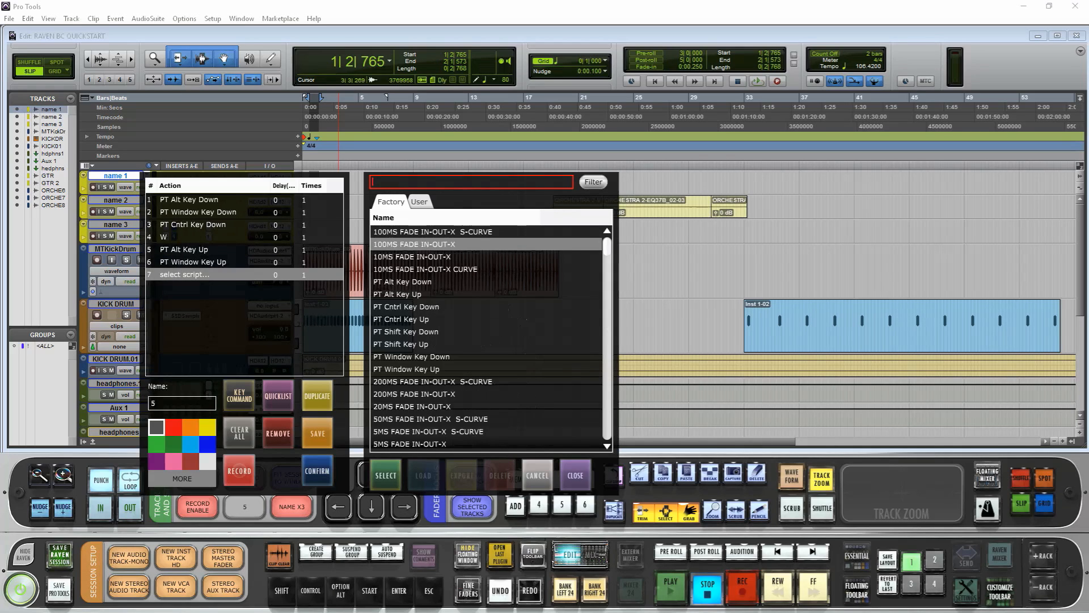
key("Down")
key("Return")
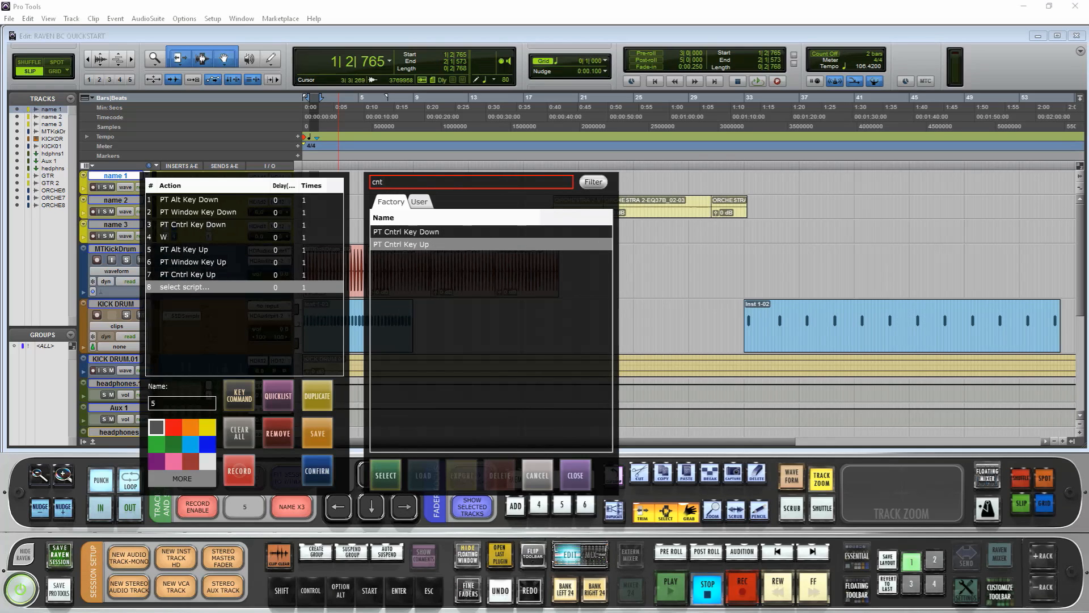
key("Escape")
Name the batch command HIDE FLOATING WINDOW, color it yellow and confirm it
key("BackSpace")
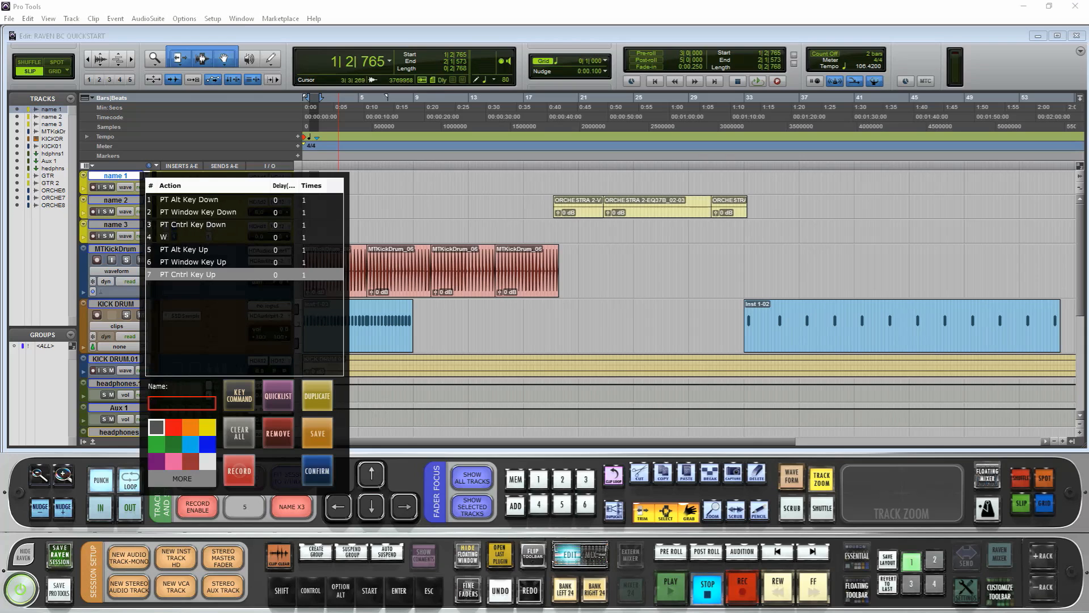
type("HIDE FLOATING")
type(" WINDOW")
left_click(207, 427)
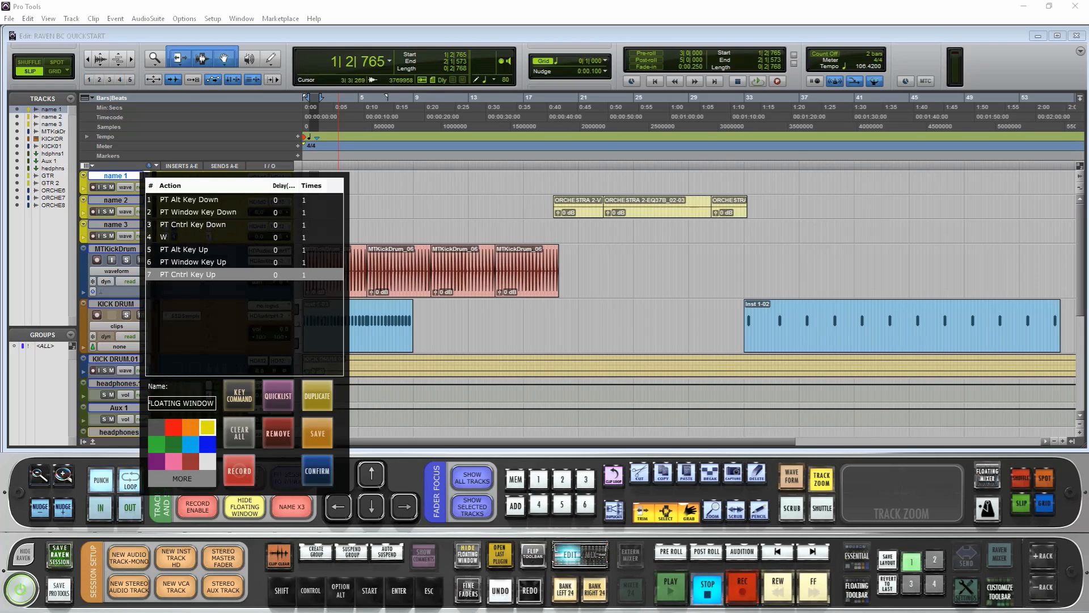
left_click(317, 469)
Open the SSDSampler plug-in window on the KICK DRUM track and toggle it with the HIDE FLOATING WINDOW command
left_click(183, 316)
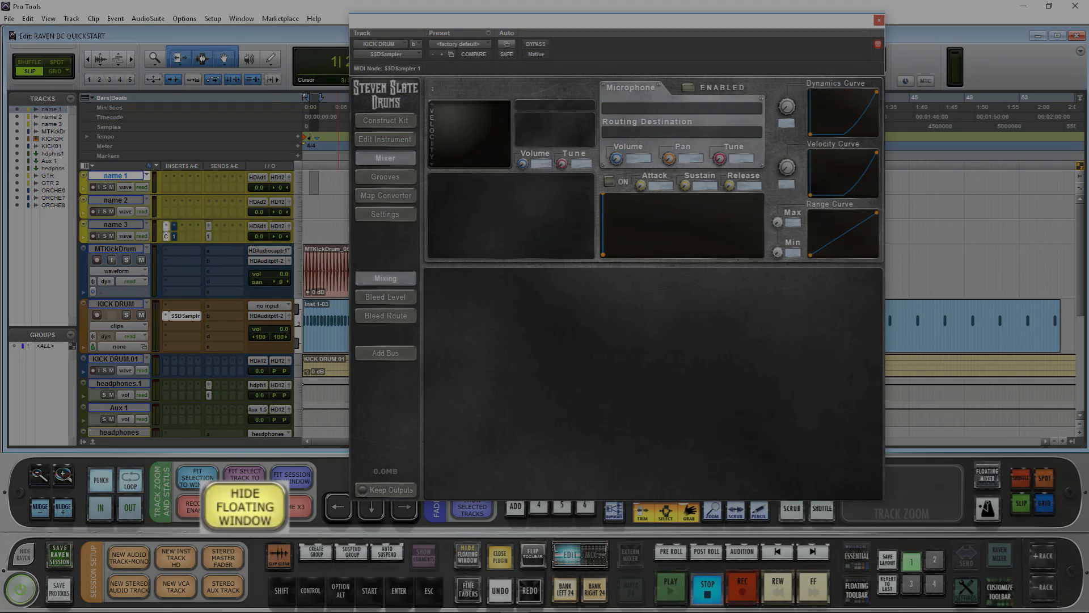
key("ctrl+alt+shift+w")
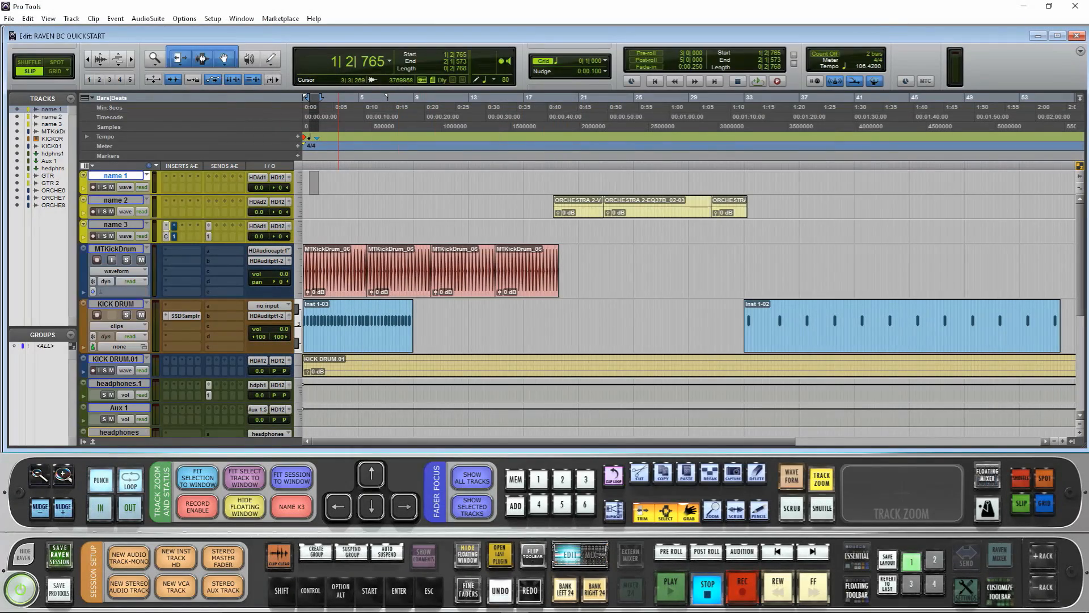
key("ctrl+alt+shift+w")
key("ctrl+alt+shift+w")
key("ctrl+alt+shift+w")
key("ctrl+alt+shift+w")
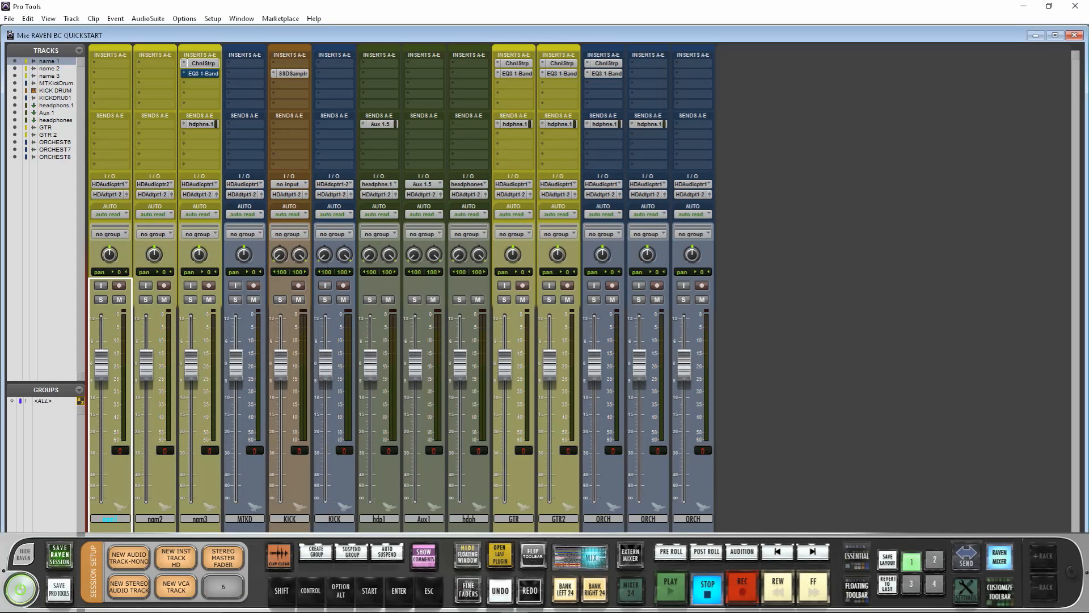
Open the empty Session Setup batch command 6 for editing and add the script ADD FAV PLUGIN 1 TO INSERT 1
left_click(223, 586)
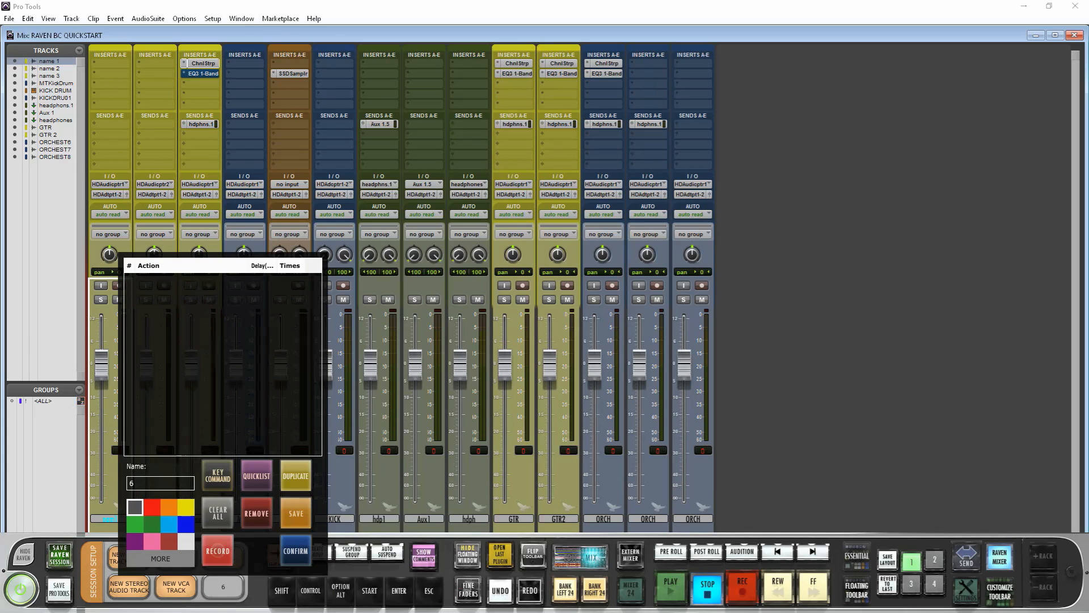
left_click(257, 476)
left_click(449, 262)
key("BackSpace")
key("BackSpace")
key("BackSpace")
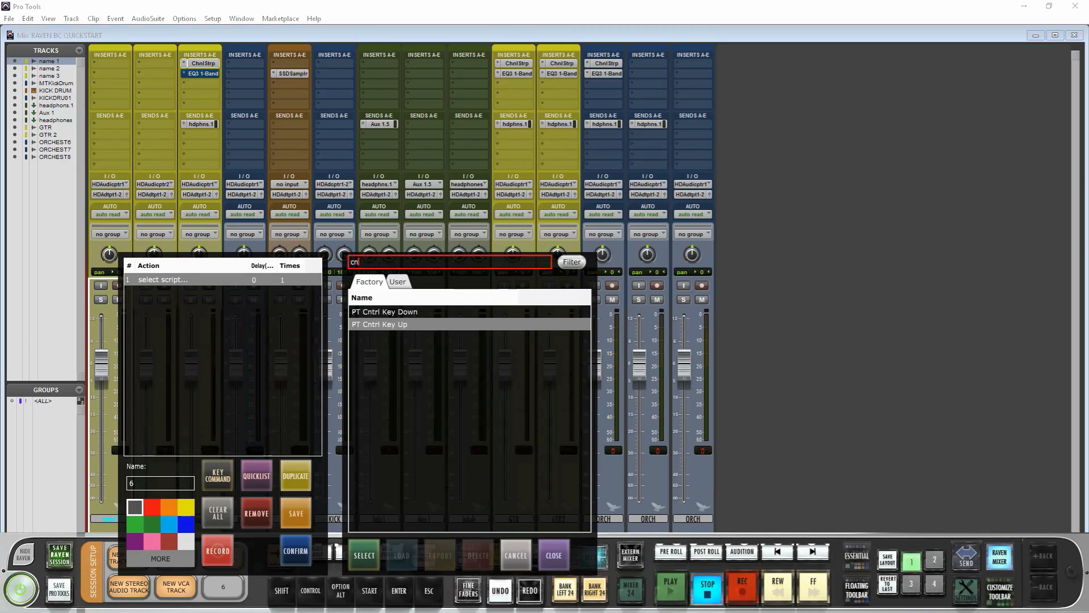
type("fav")
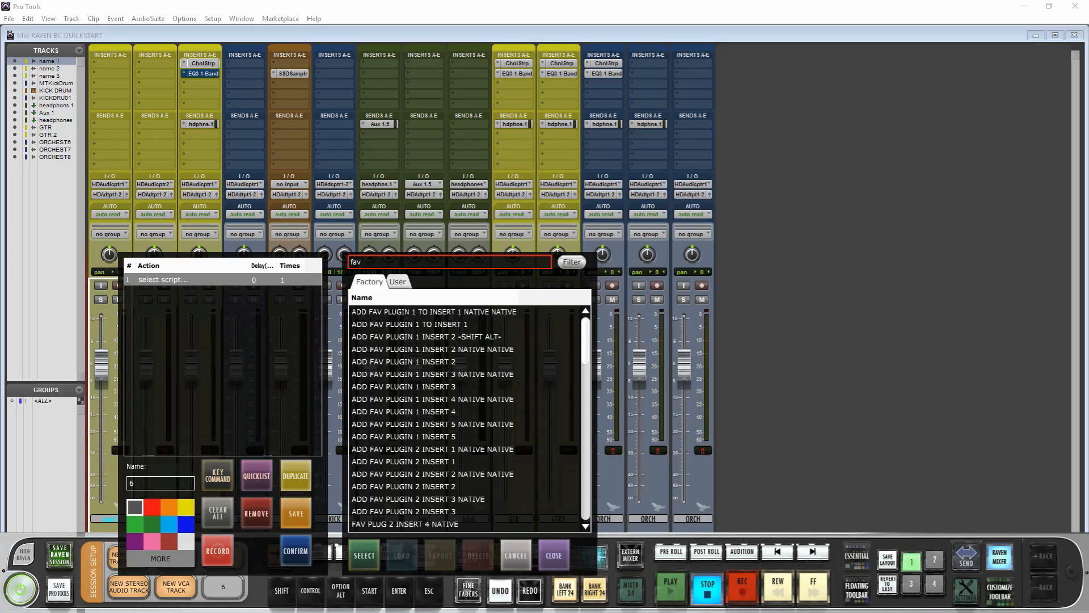
left_click(410, 324)
left_click(364, 556)
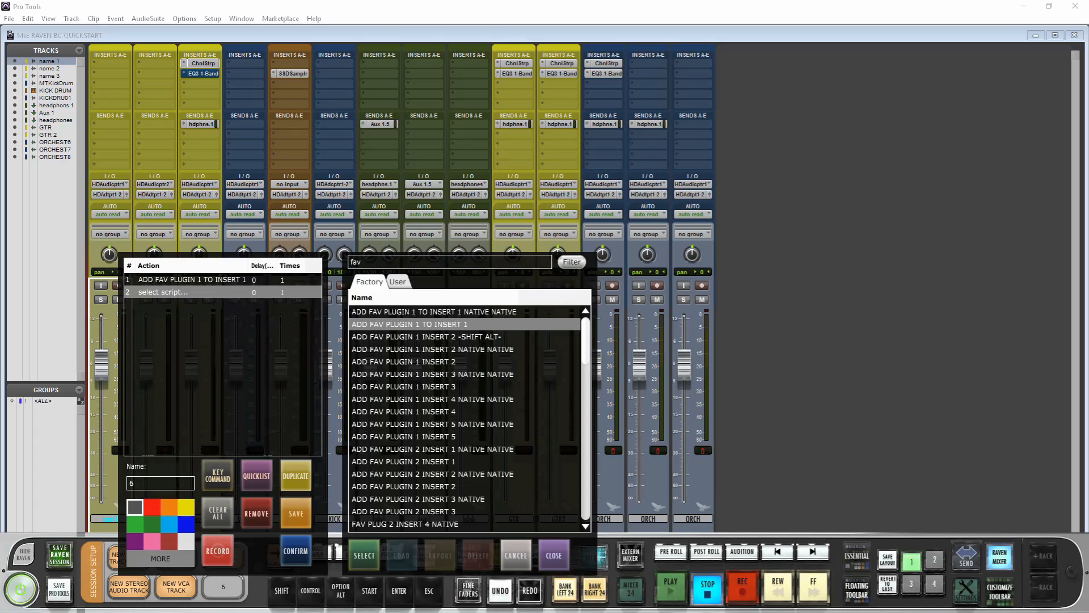
Add the factory script HIDE ALL FLOATING WINDOWS as the second action of batch command 6
left_click(435, 261)
type("hide fl")
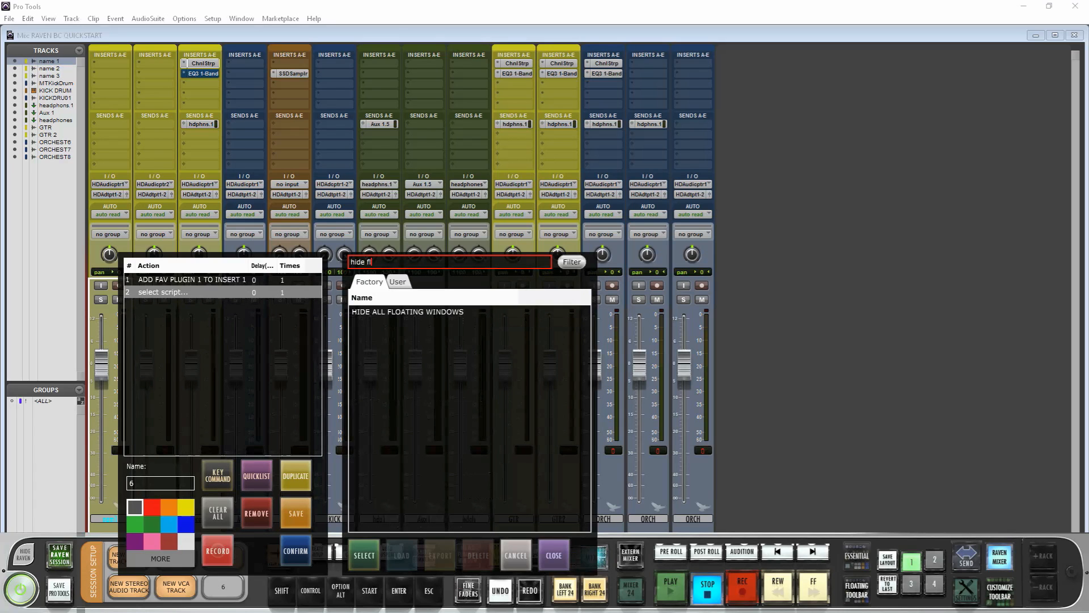
left_click(407, 312)
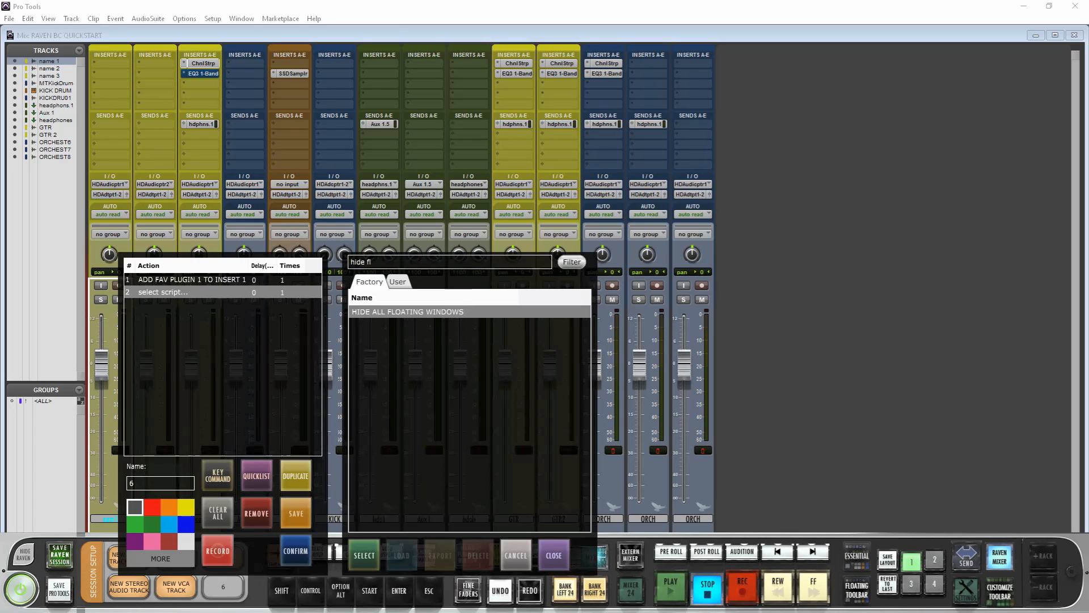
left_click(365, 556)
Add the factory scripts ADD FAV PLUGIN 2 INSERT 2 and HIDE ALL FLOATING WINDOWS as actions 3 and 4 of batch command 6
left_click(436, 261)
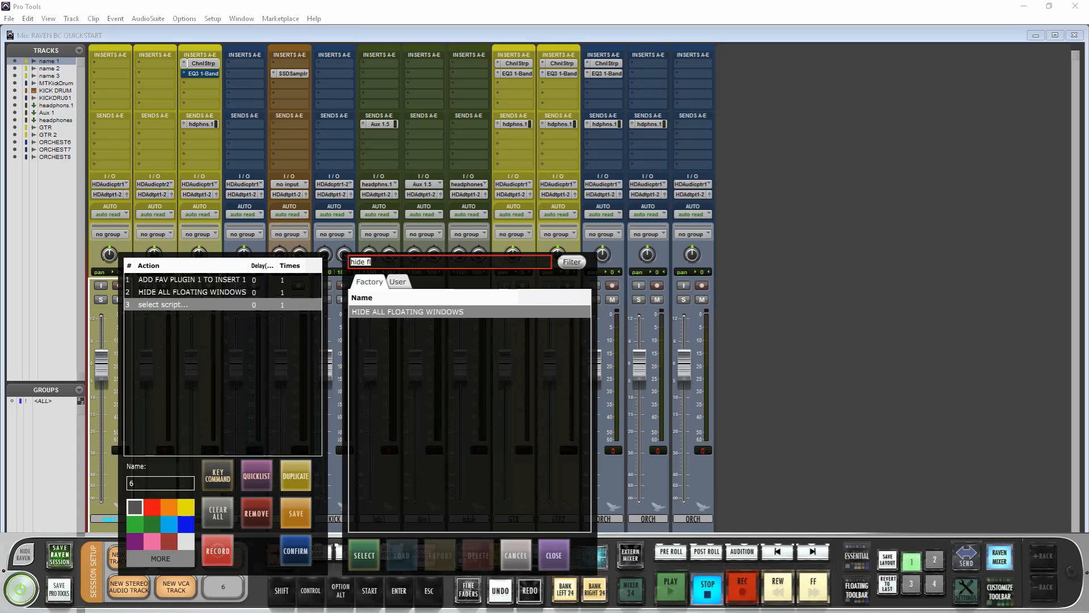
type("fav plug")
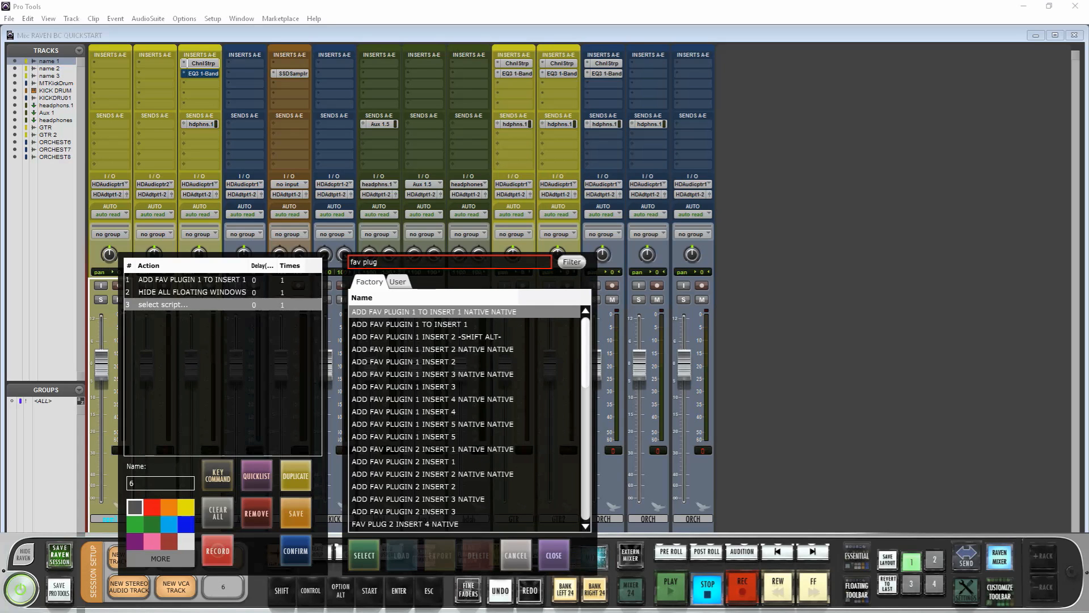
double_click(474, 487)
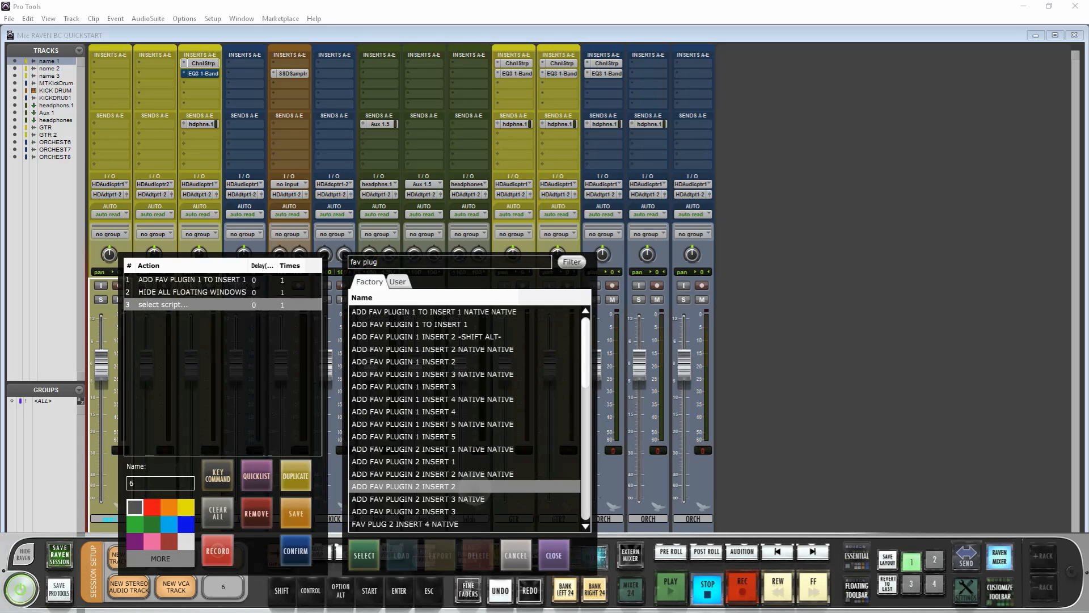
left_click(448, 262)
type("hide flo")
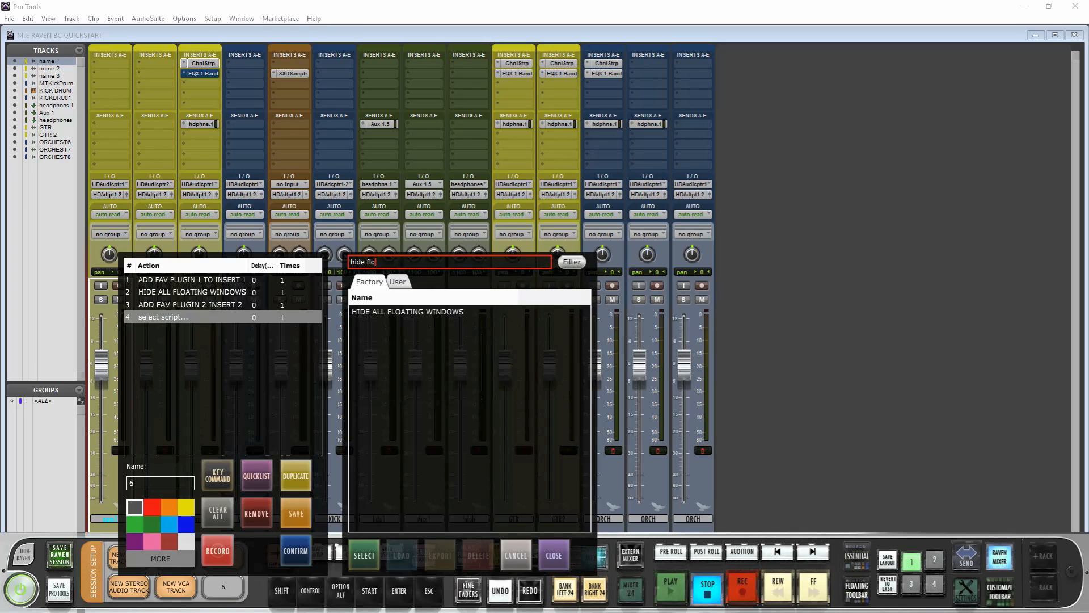
left_click(408, 311)
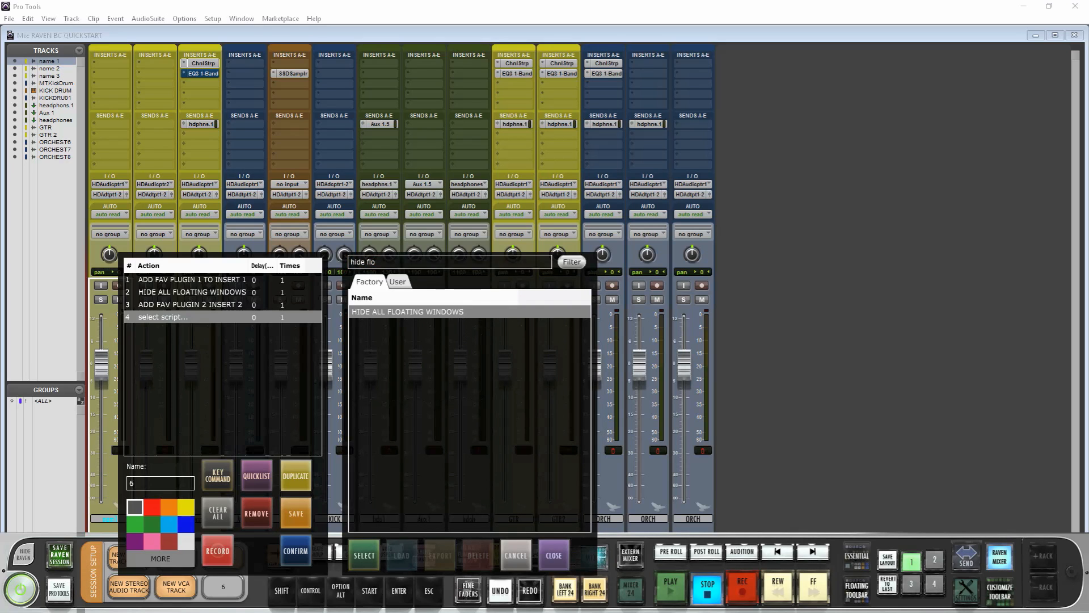
left_click(364, 555)
Add the factory scripts ADD FAV PLUGIN 3 INSERT 3 and HIDE ALL FLOATING WINDOWS as actions 5 and 6 of the batch command
left_click(448, 262)
type("fav plu")
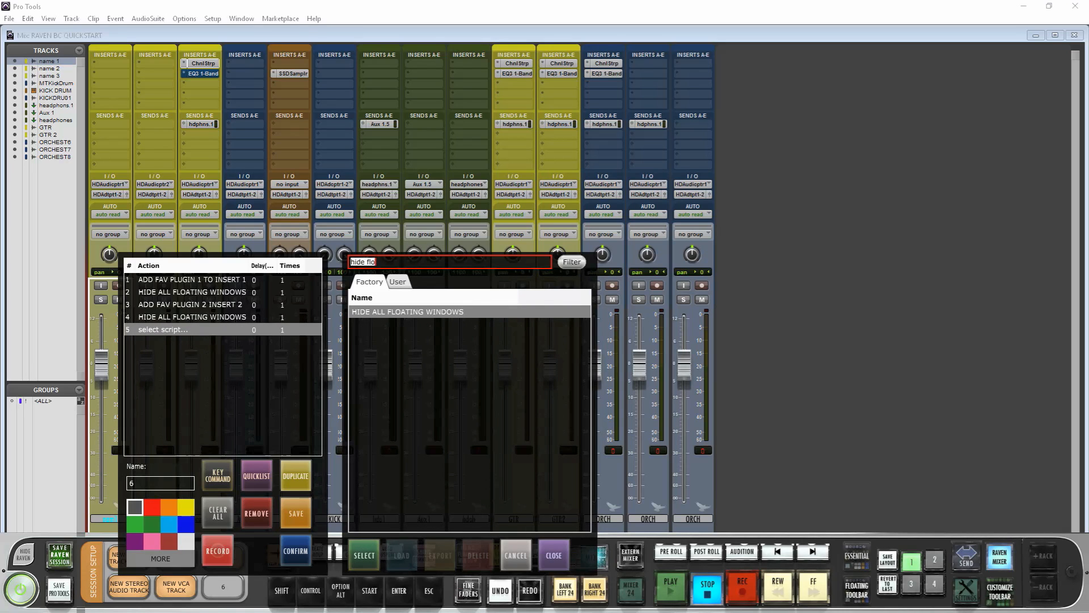
type("g 3")
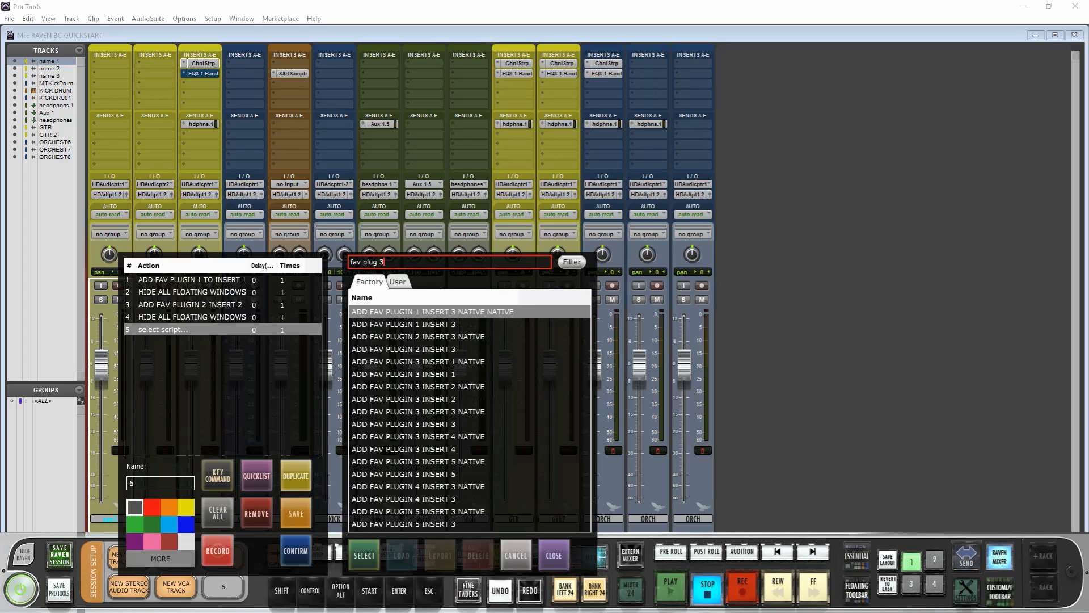
left_click(403, 424)
left_click(365, 555)
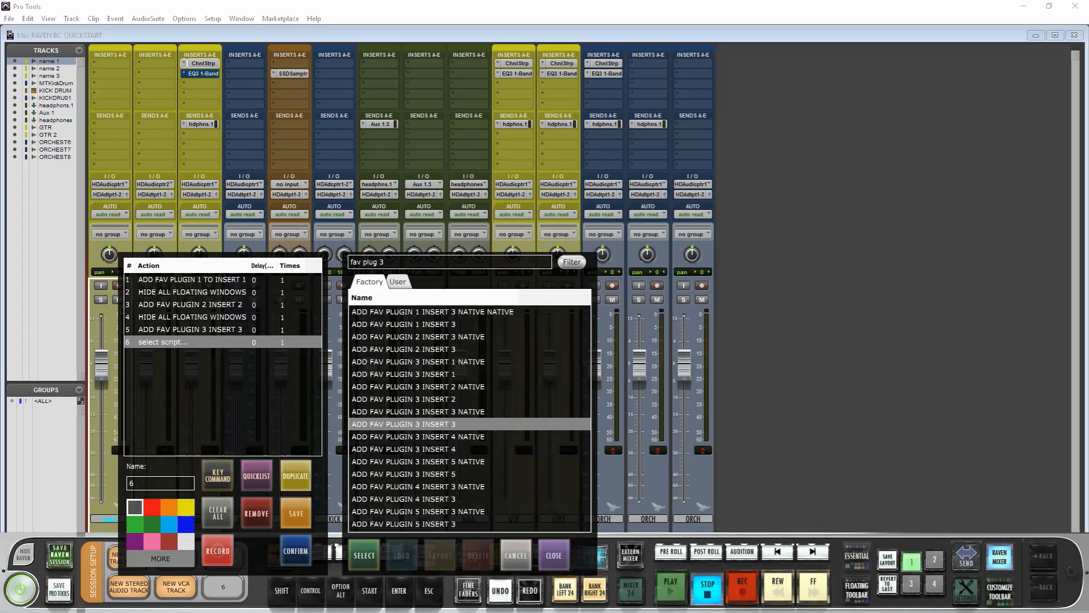
left_click(450, 261)
type("hide float")
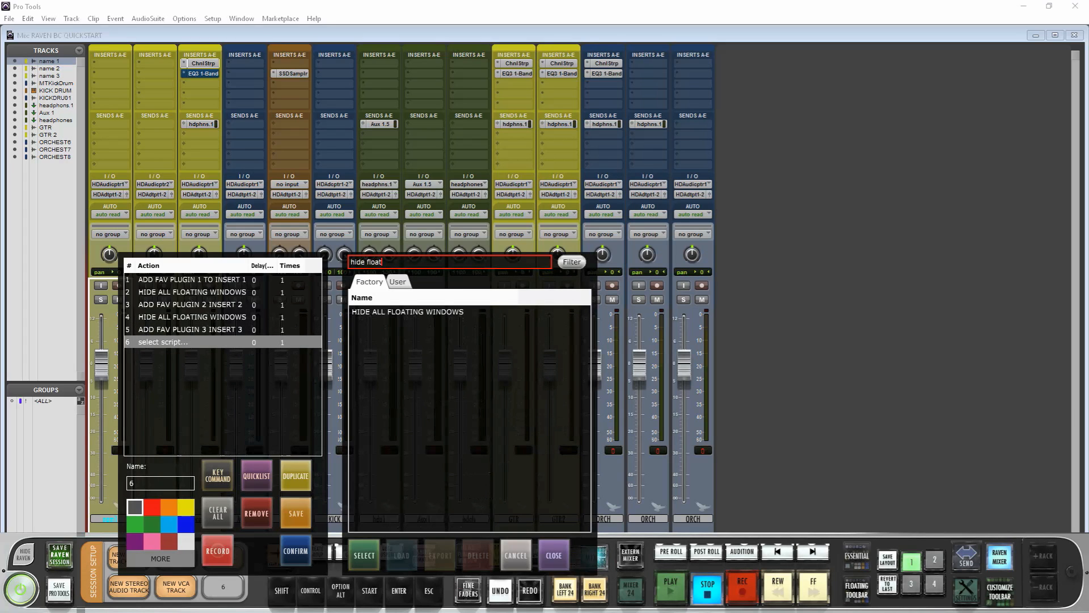
key("Return")
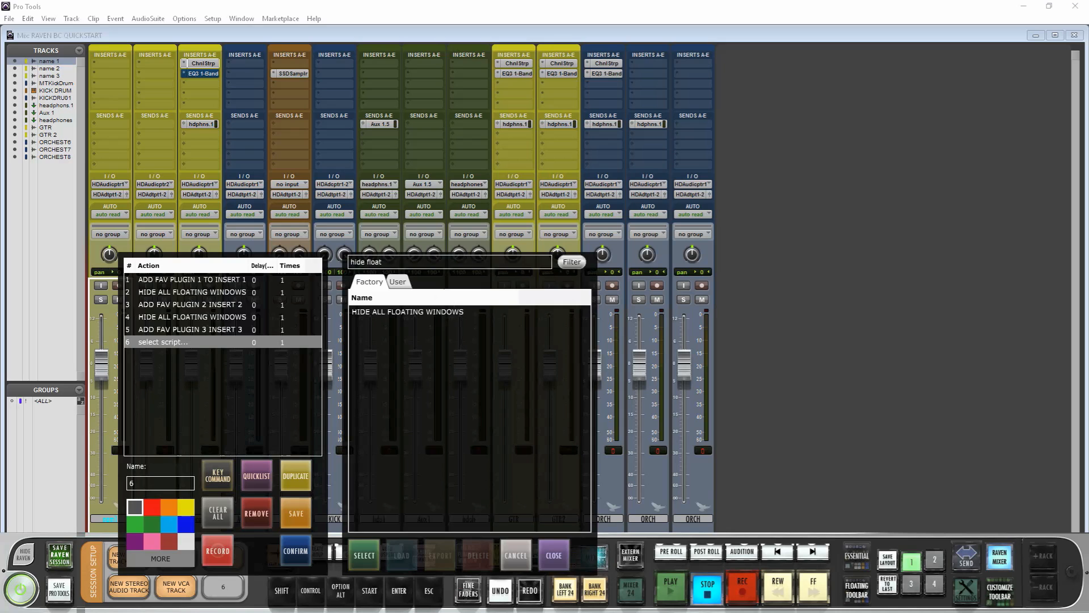
left_click(407, 311)
left_click(364, 556)
Add the factory script ADD FAV PLUGIN 4 INSERT 4 as action 7 and close the script list
left_click(450, 261)
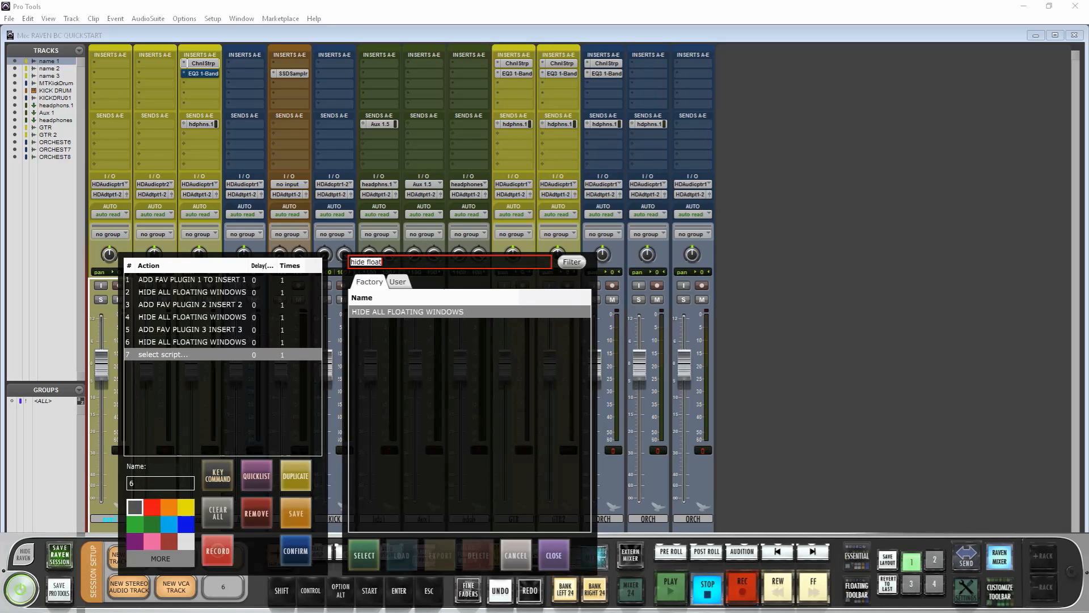
type("fav plu 4")
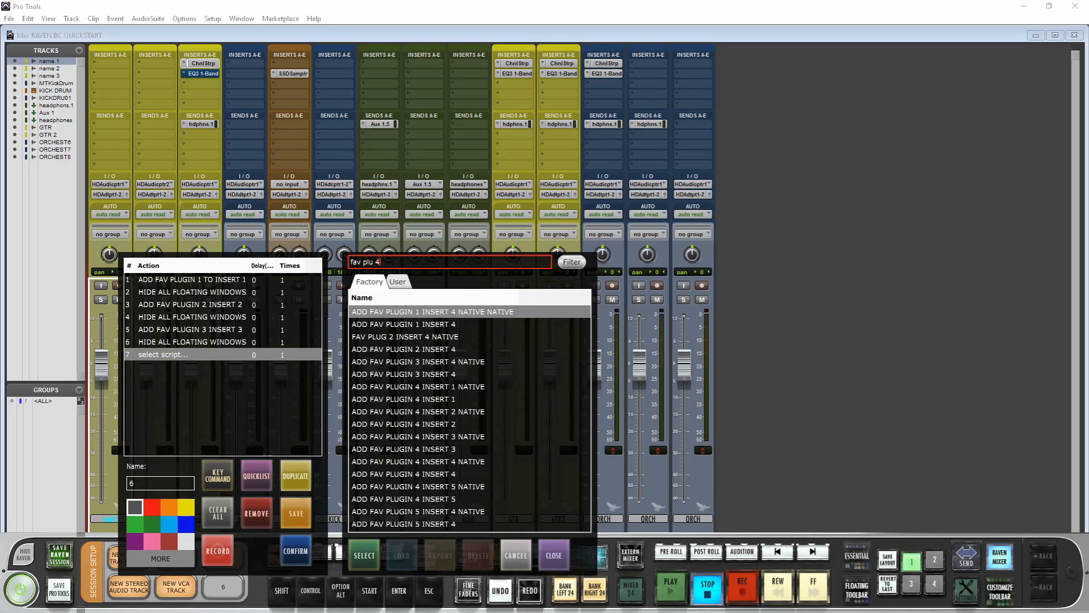
left_click(403, 473)
left_click(364, 555)
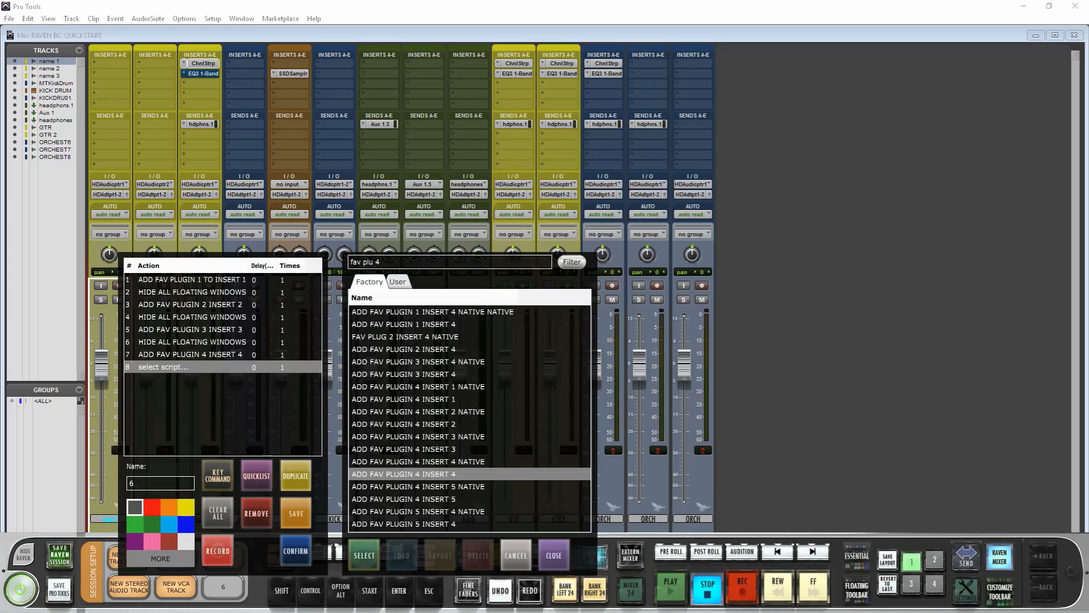
left_click(554, 555)
Set the delay of actions 1 through 4 in the batch command to 1000 each
left_click(263, 280)
key("BackSpace")
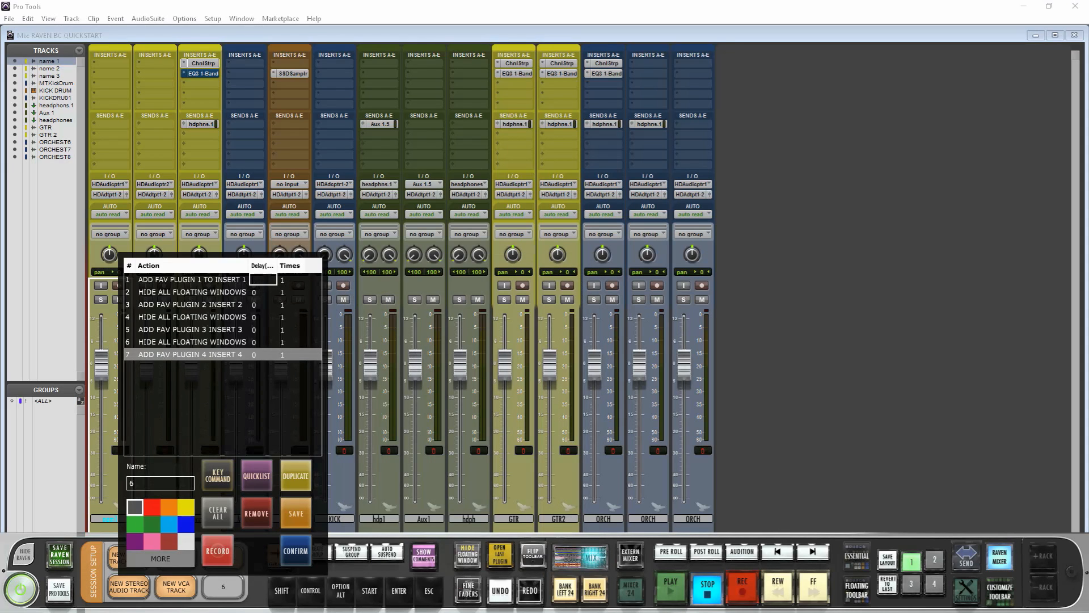
type("1000")
left_click(264, 292)
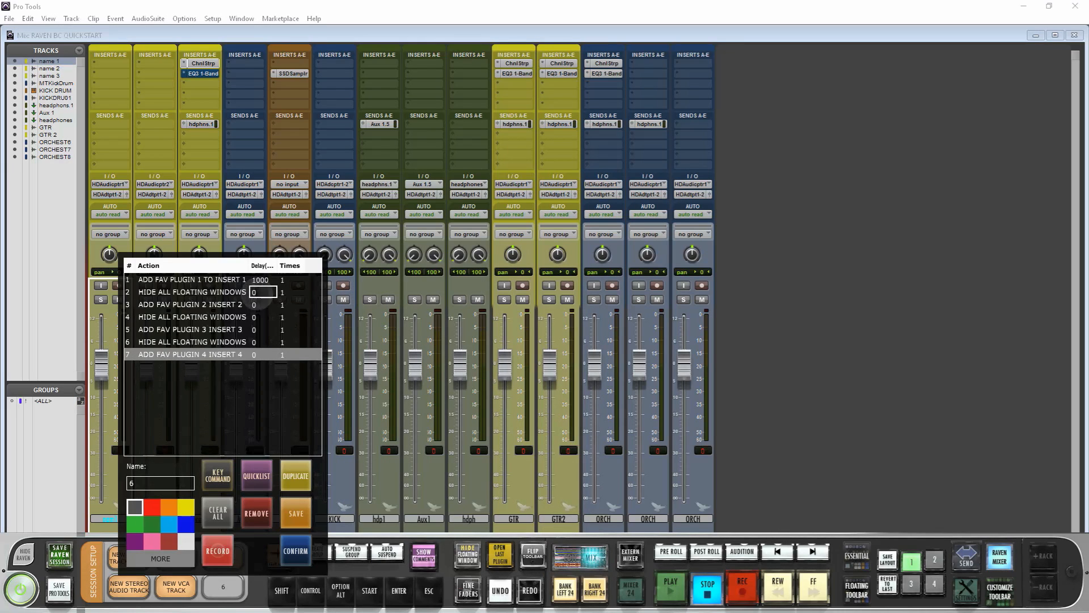
type("1000")
left_click(264, 305)
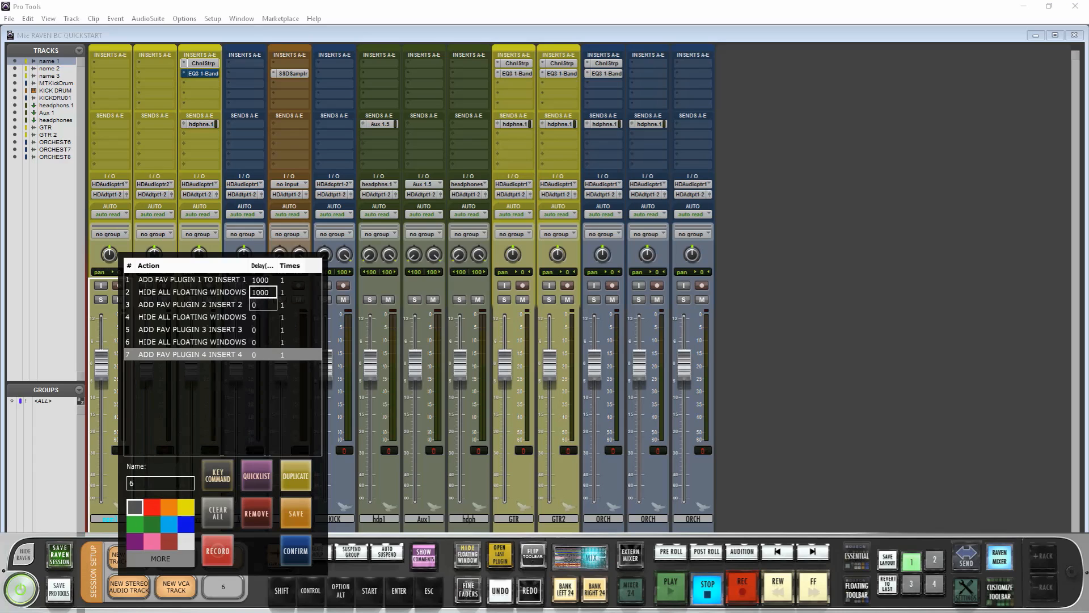
key("BackSpace")
type("1000")
left_click(263, 318)
type("1000")
Set the delay of actions 5 through 7 in the batch command to 1000 each
left_click(267, 330)
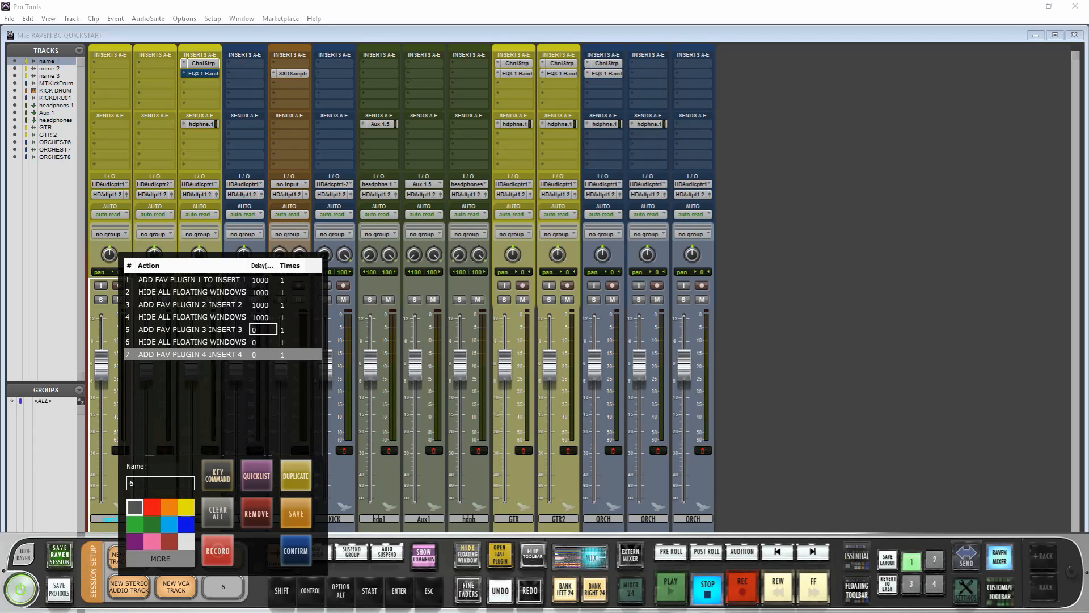
type("1000")
left_click(265, 342)
key("BackSpace")
type("1000")
left_click(262, 354)
key("BackSpace")
type("1000")
key("Return")
Name the batch command PLUGIN CHAIN FAV 1-4, give it a custom light red color and confirm it
type("PL")
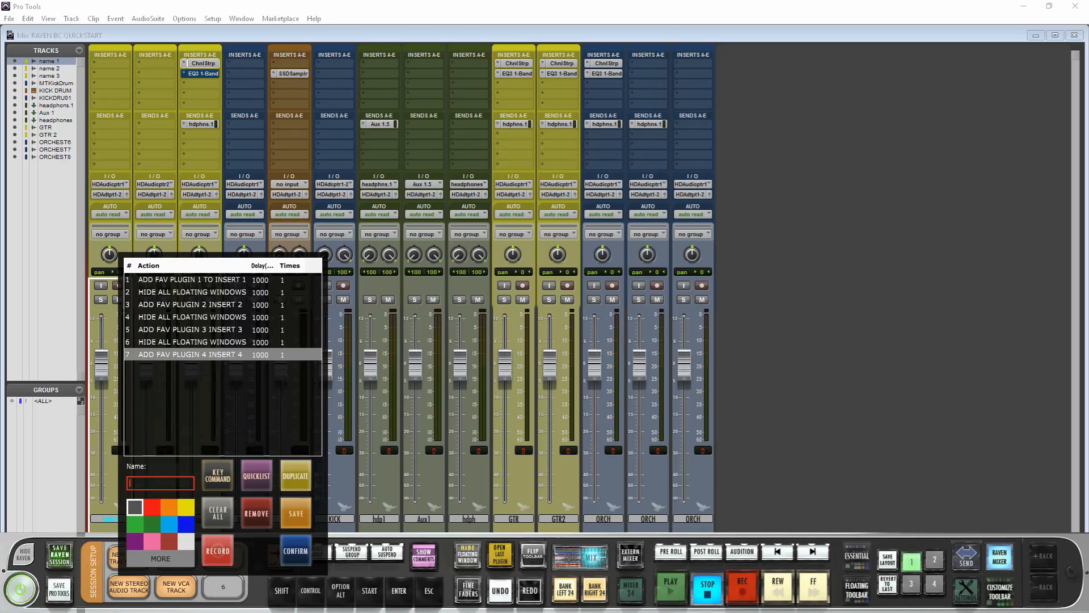
type("UGIN CHAIN FAV")
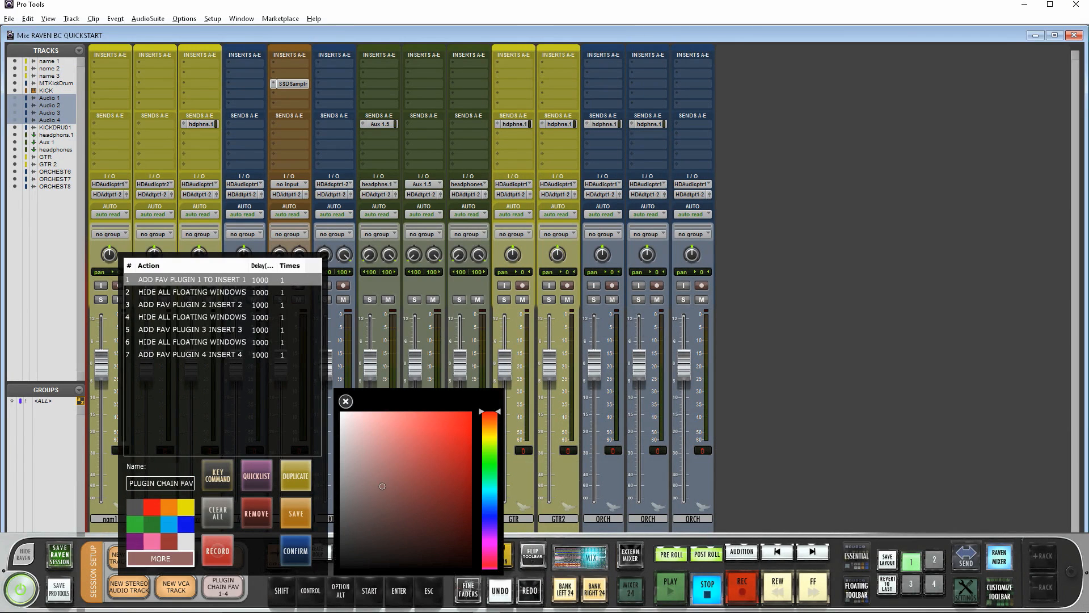
left_click_drag(466, 463, 449, 458)
left_click(346, 402)
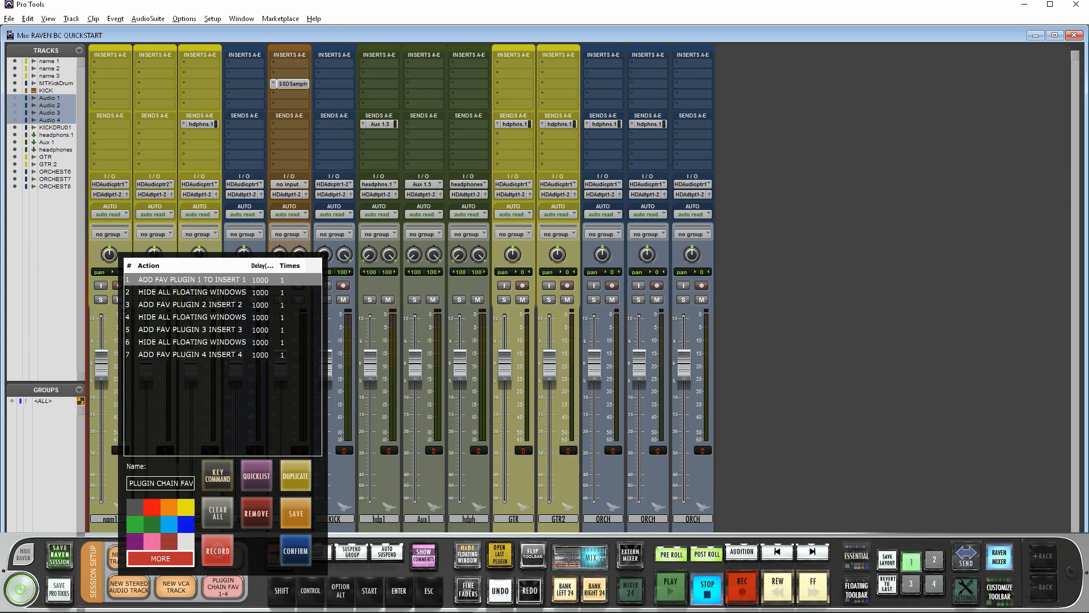
left_click(296, 551)
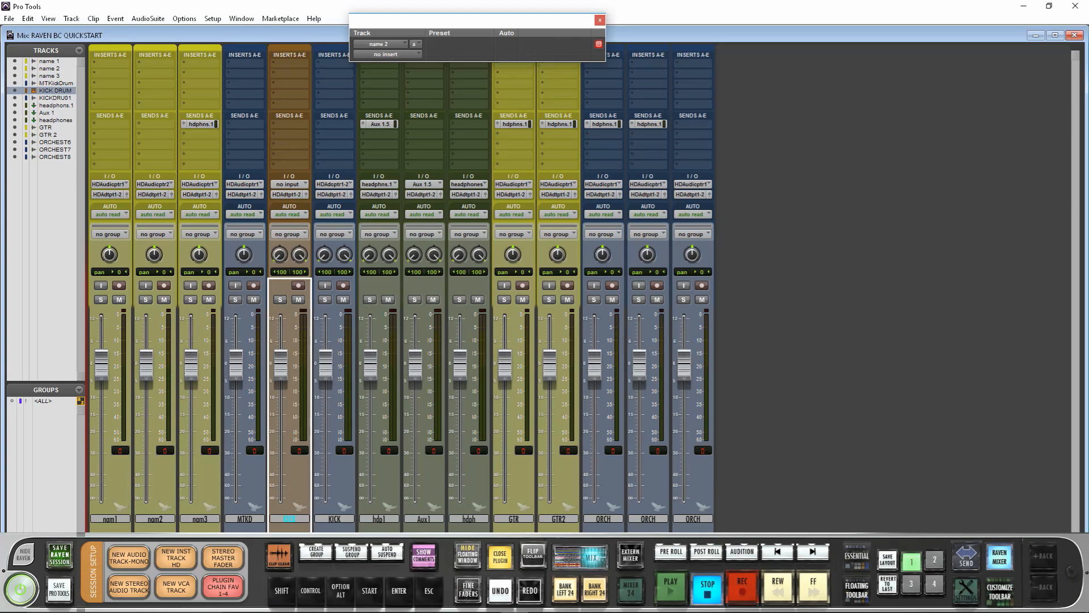
Close the empty plug-in window and run PLUGIN CHAIN FAV 1-4 on the selected tracks Audio 1 to Audio 4
left_click(500, 556)
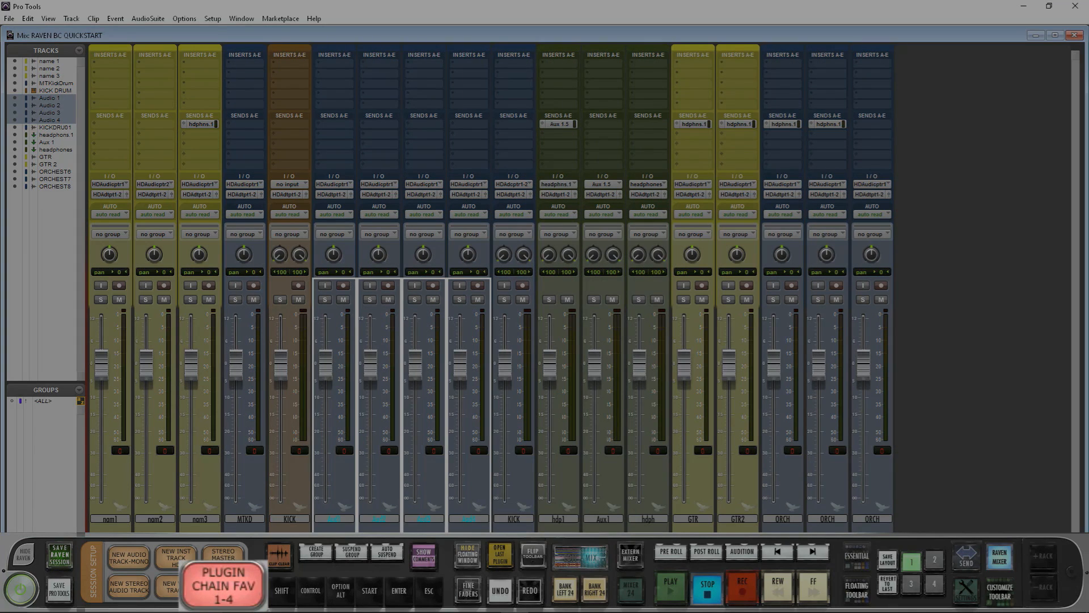
left_click(223, 587)
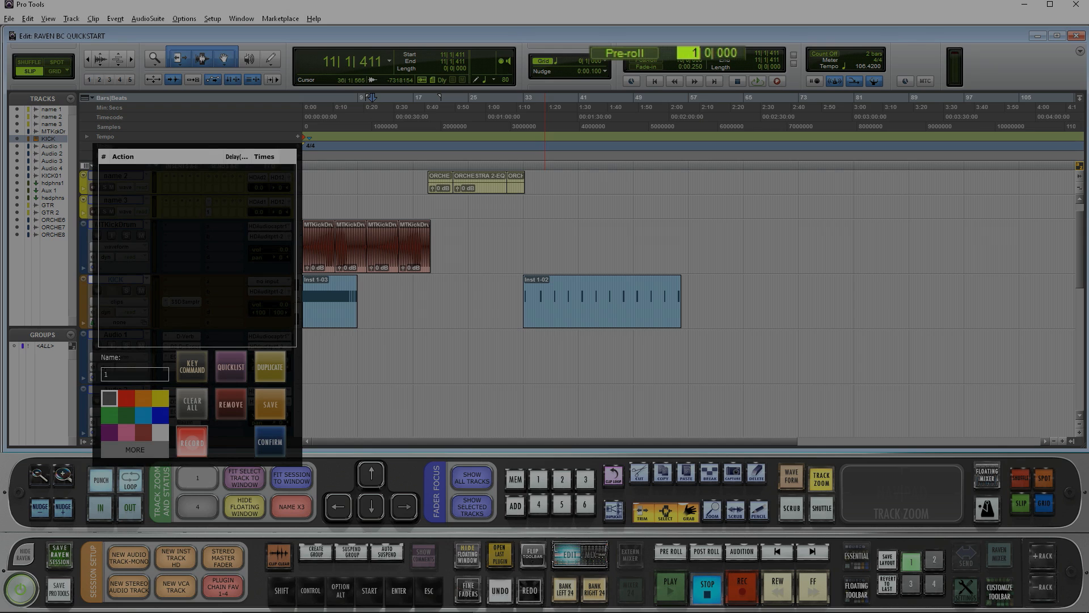
While recording the custom script, set the pre-roll to 2 bars and the post-roll to 24 bars
type("2")
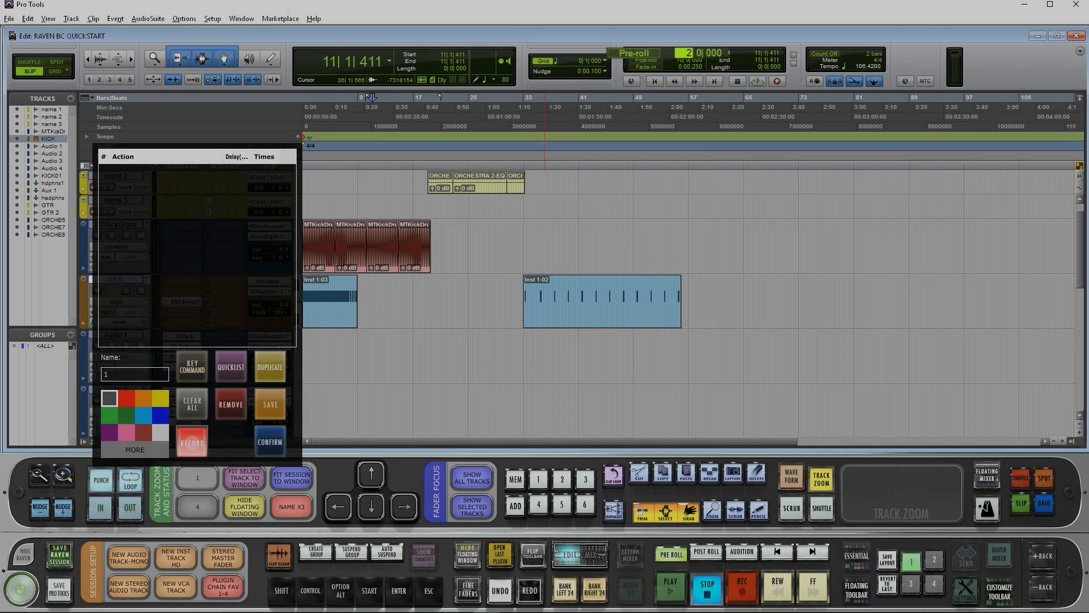
key("Return")
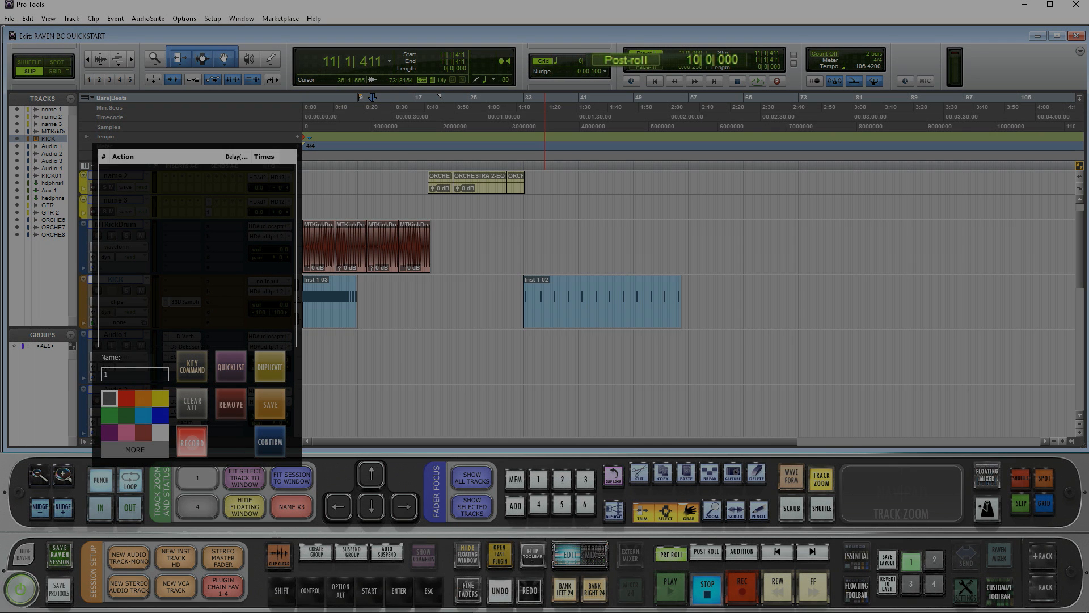
type("24")
key("Return")
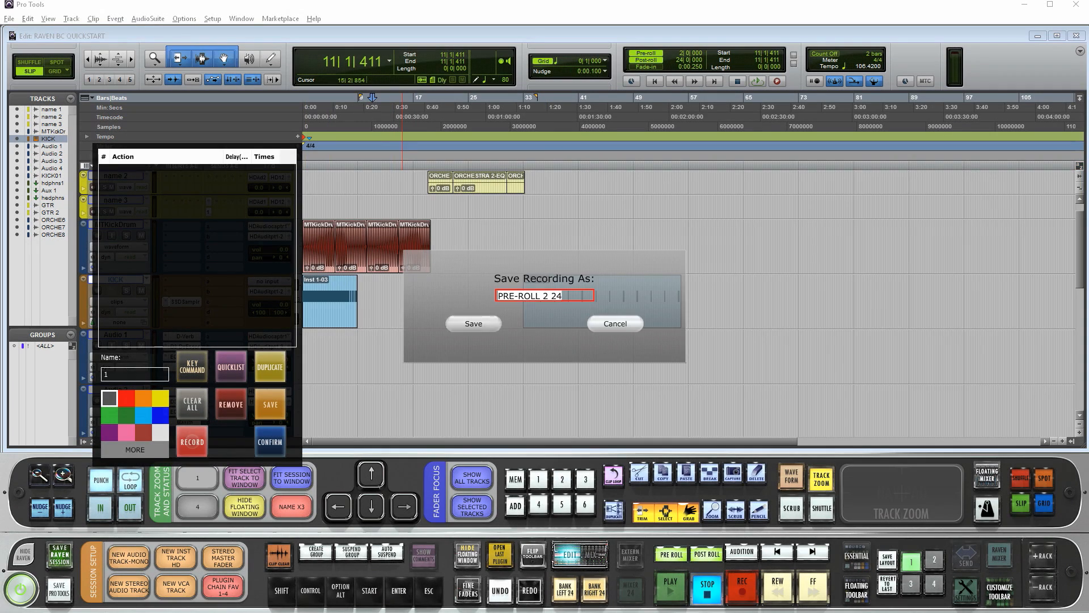
Save the recorded script as CLICK ADD PRE ROLL
type("CLICK A")
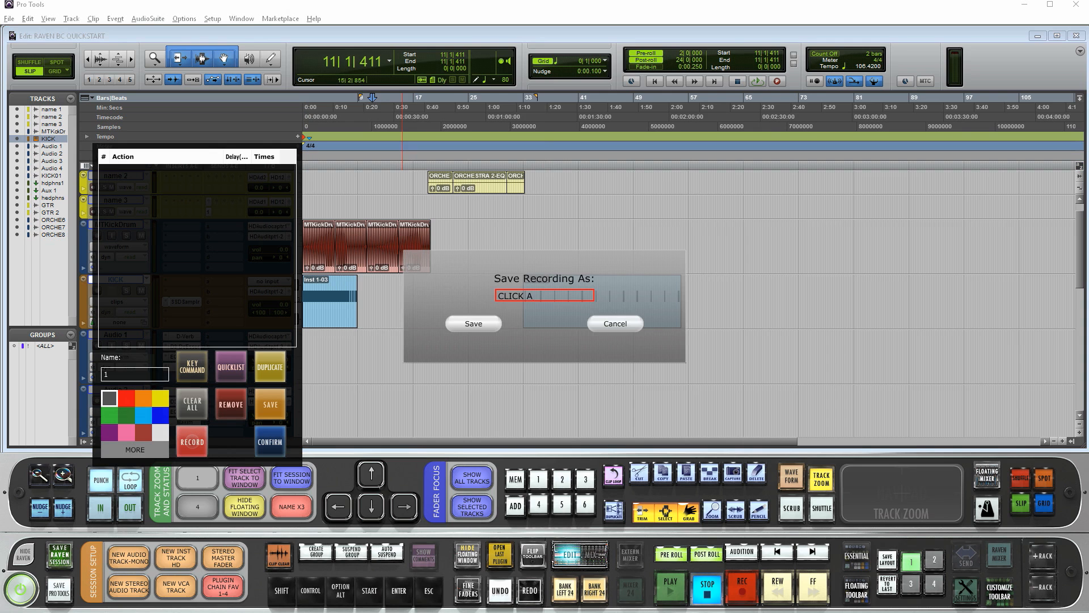
type("DD PRE ROLL")
left_click(468, 323)
Add the user script CLICK ADD PRE ROLL as the first action of batch command 1 and close the script list
left_click(231, 367)
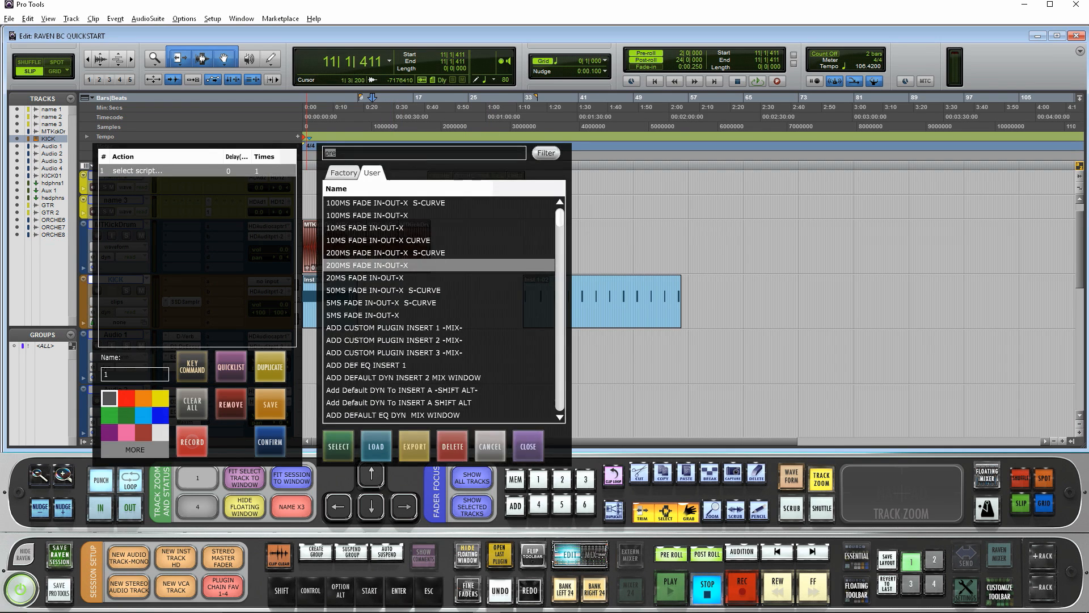
left_click(408, 154)
type("click add")
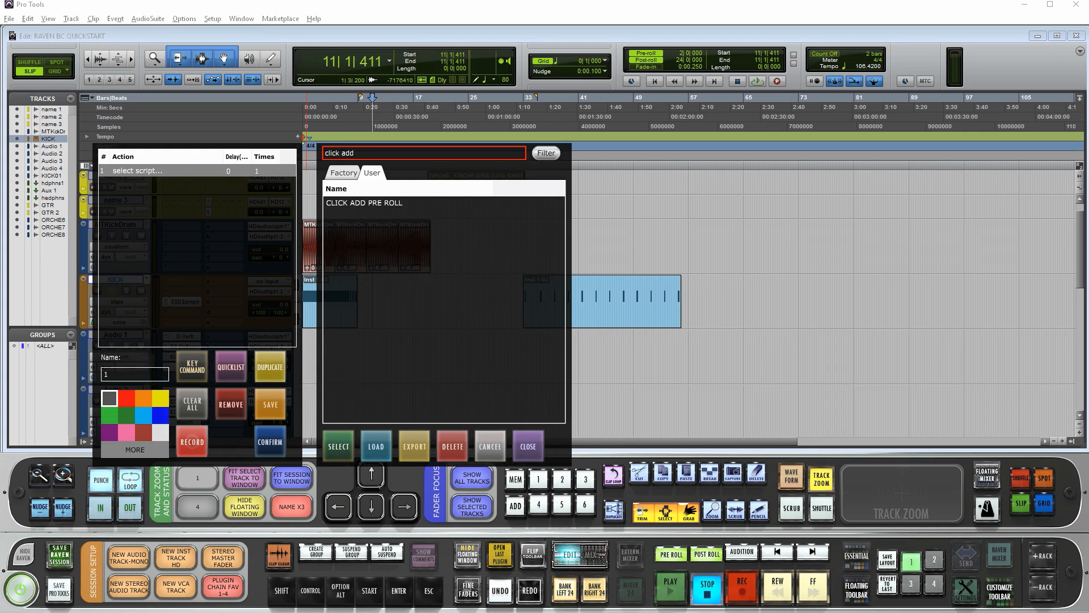
left_click(364, 202)
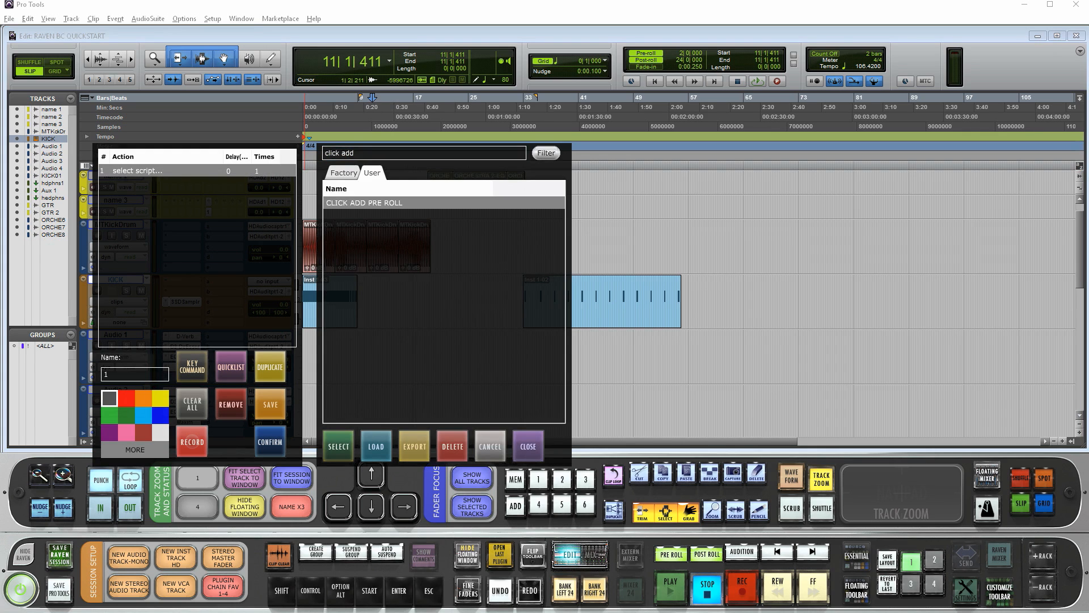
left_click(339, 446)
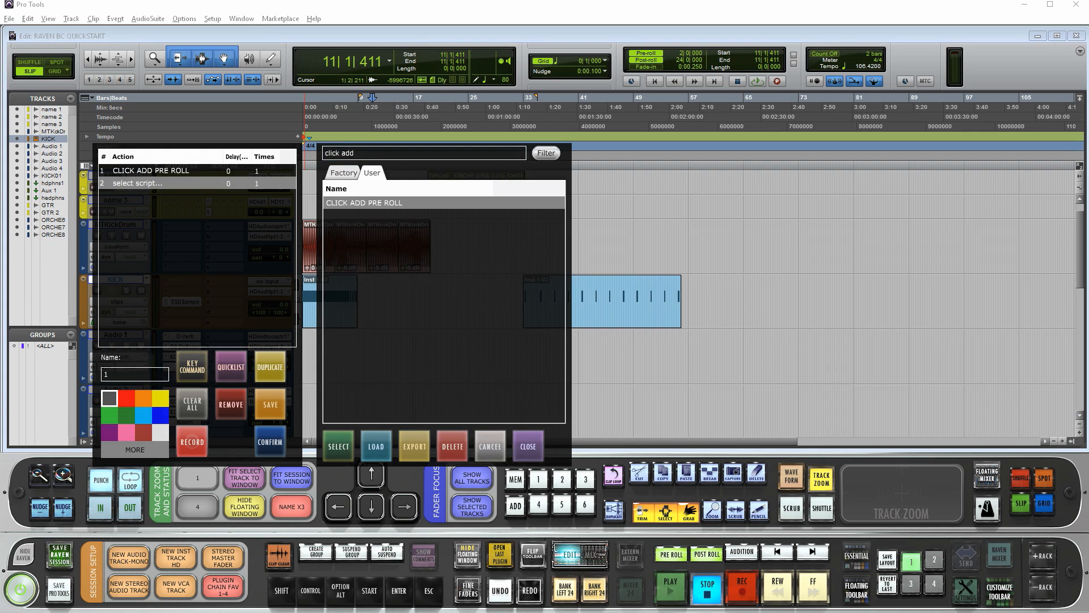
left_click(528, 446)
Name the batch command ADD PRE ROLL, color it orange and confirm it
left_click(135, 374)
key("BackSpace")
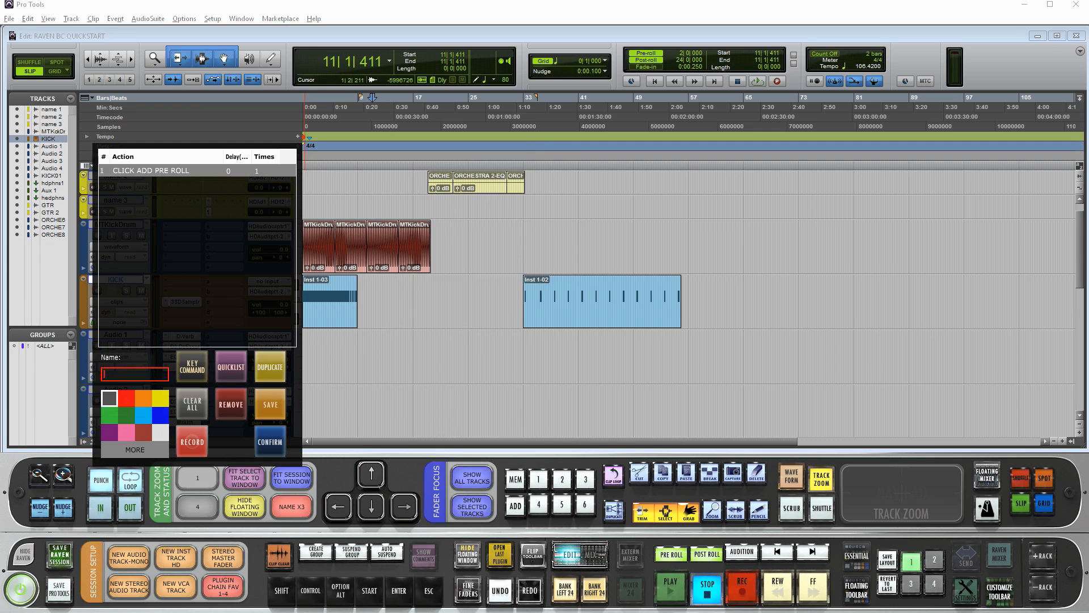
type("ADD PRE ROLL")
left_click(143, 399)
left_click(270, 442)
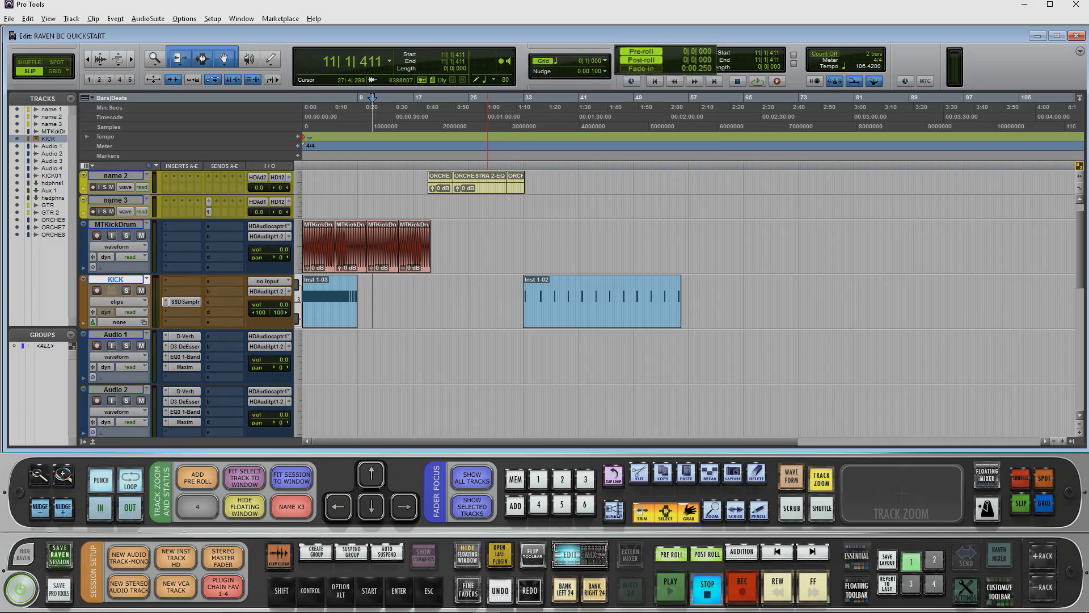
Place the edit cursor at about bar 27 on the Audio 1 track and run the ADD PRE ROLL command
left_click(486, 357)
left_click(197, 477)
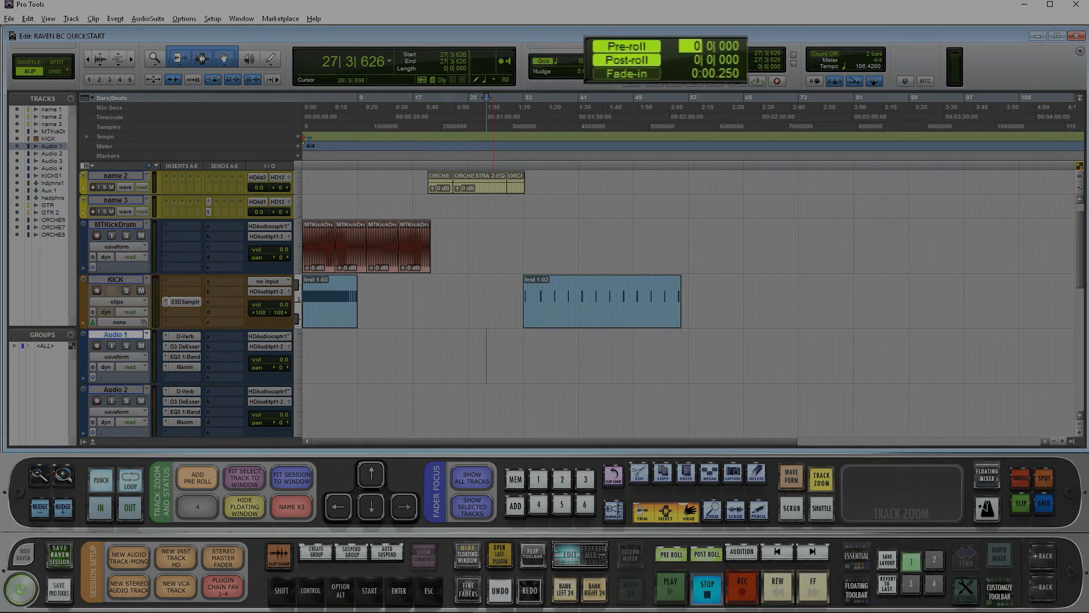